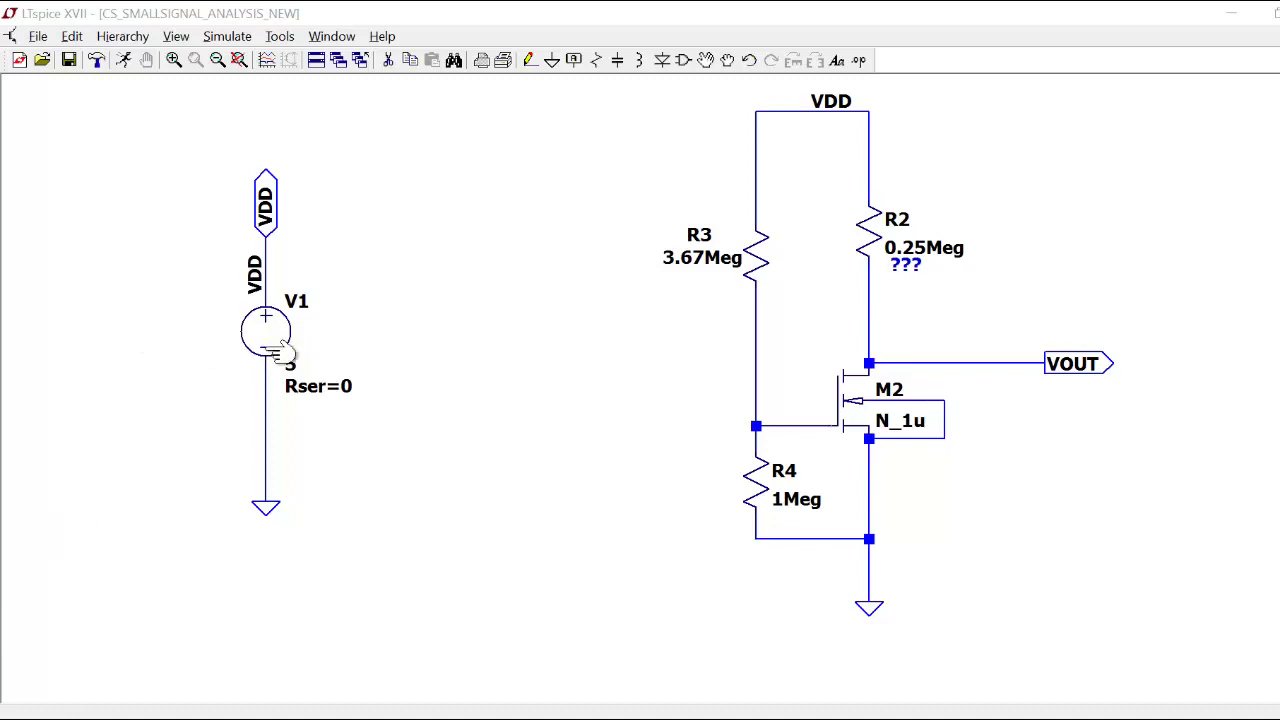
Place the comment "VDD=5V Id=10.2uA tox=200e-8cm Av=16 Vocm=2.5V Vth=0.8 W/L=5/2" below the circuit.
click(836, 60)
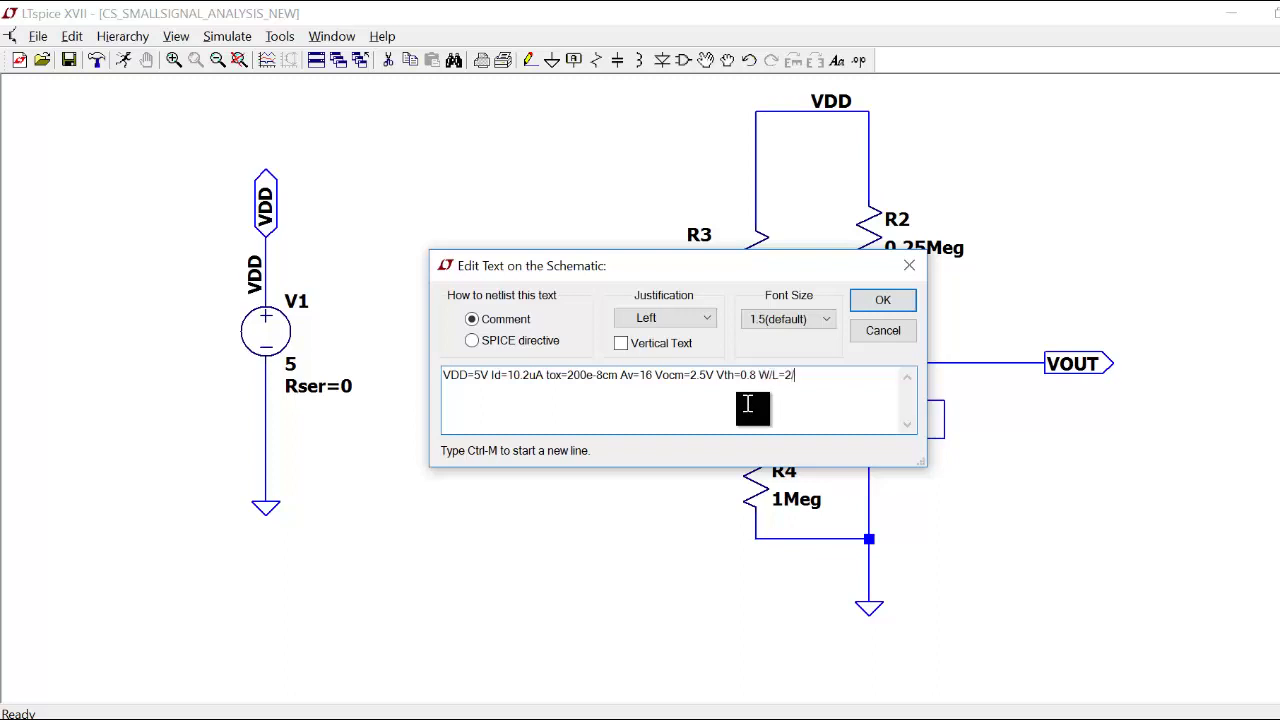
text(2.)
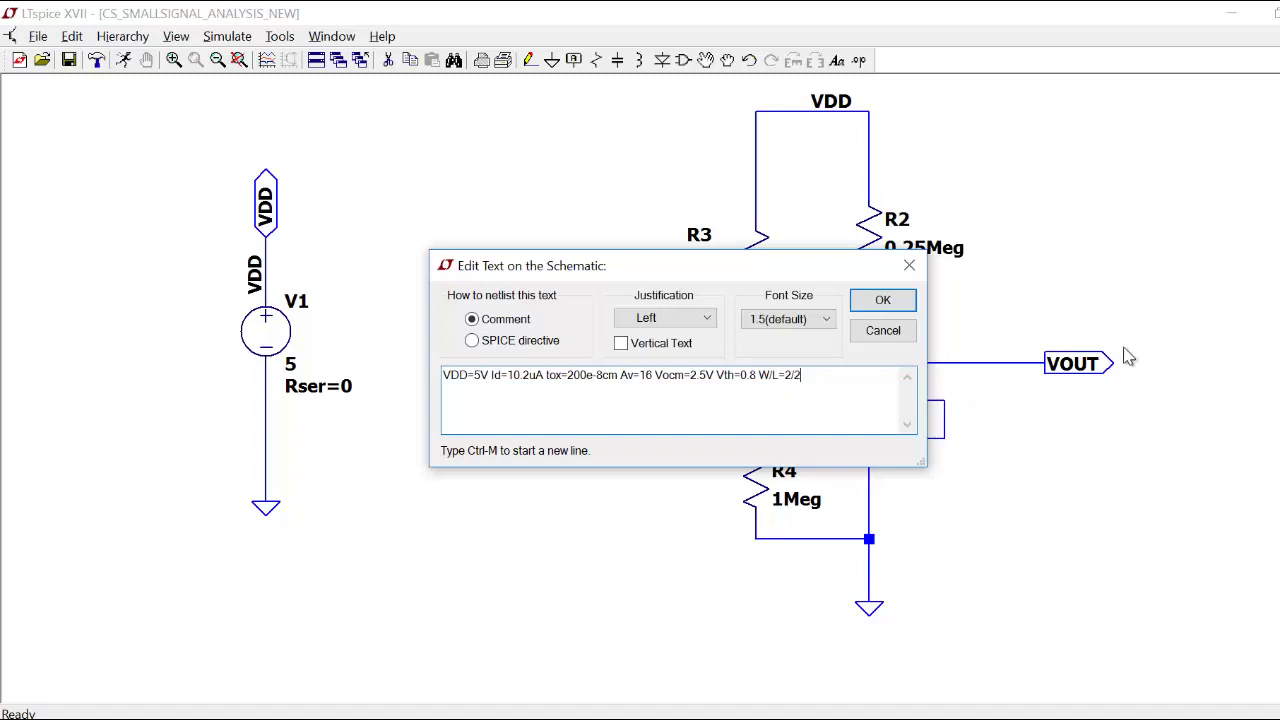
text(5)
click(883, 300)
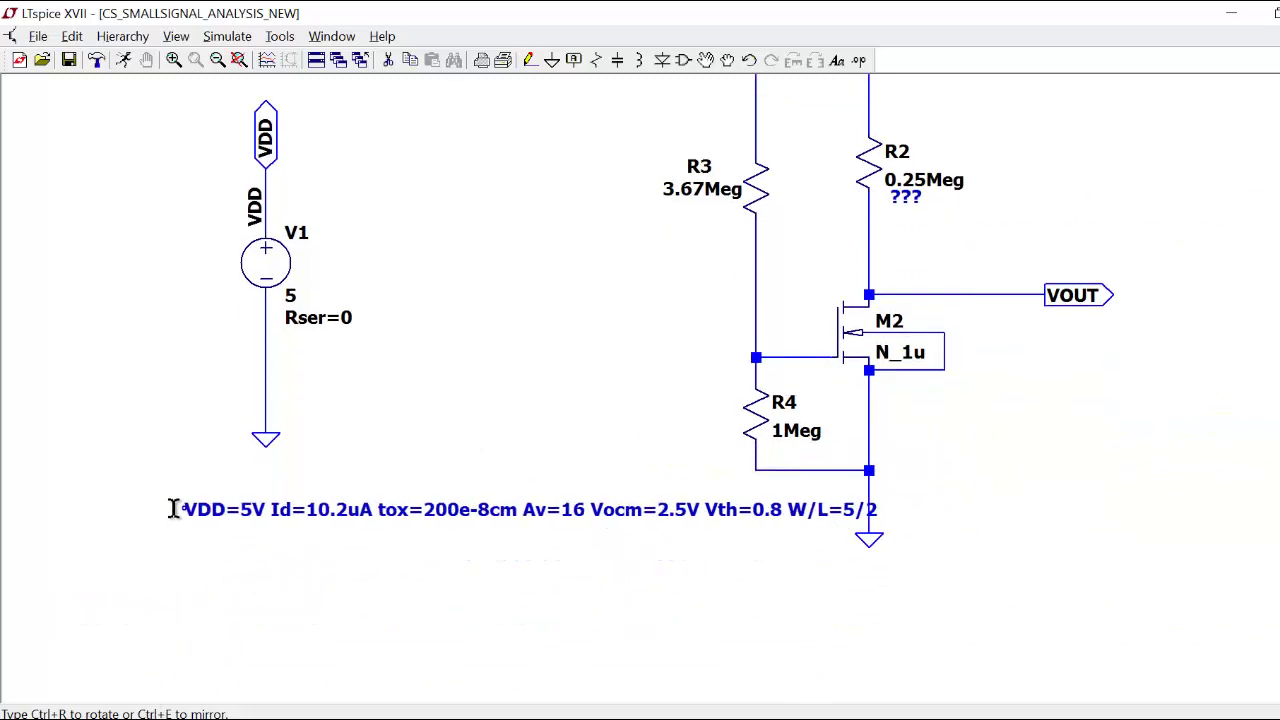
click(148, 509)
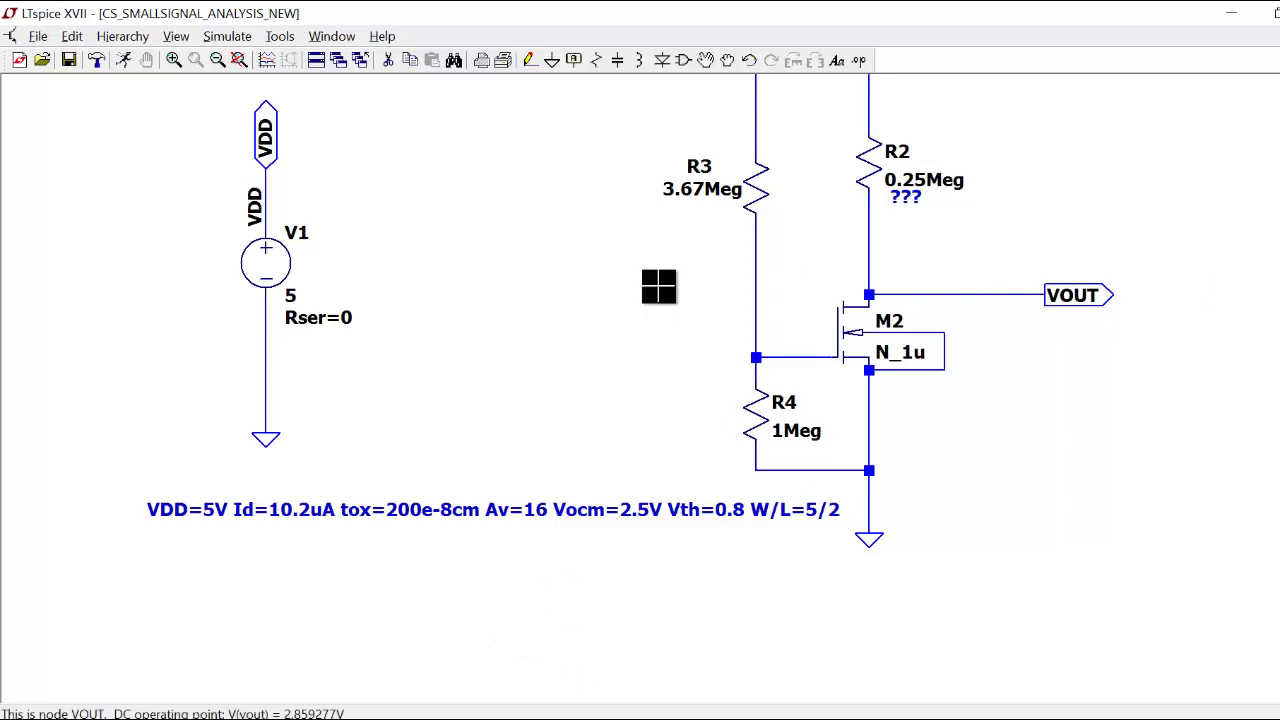
Move the design-specification comment to the empty area above the circuit and fit the schematic in view.
click(705, 60)
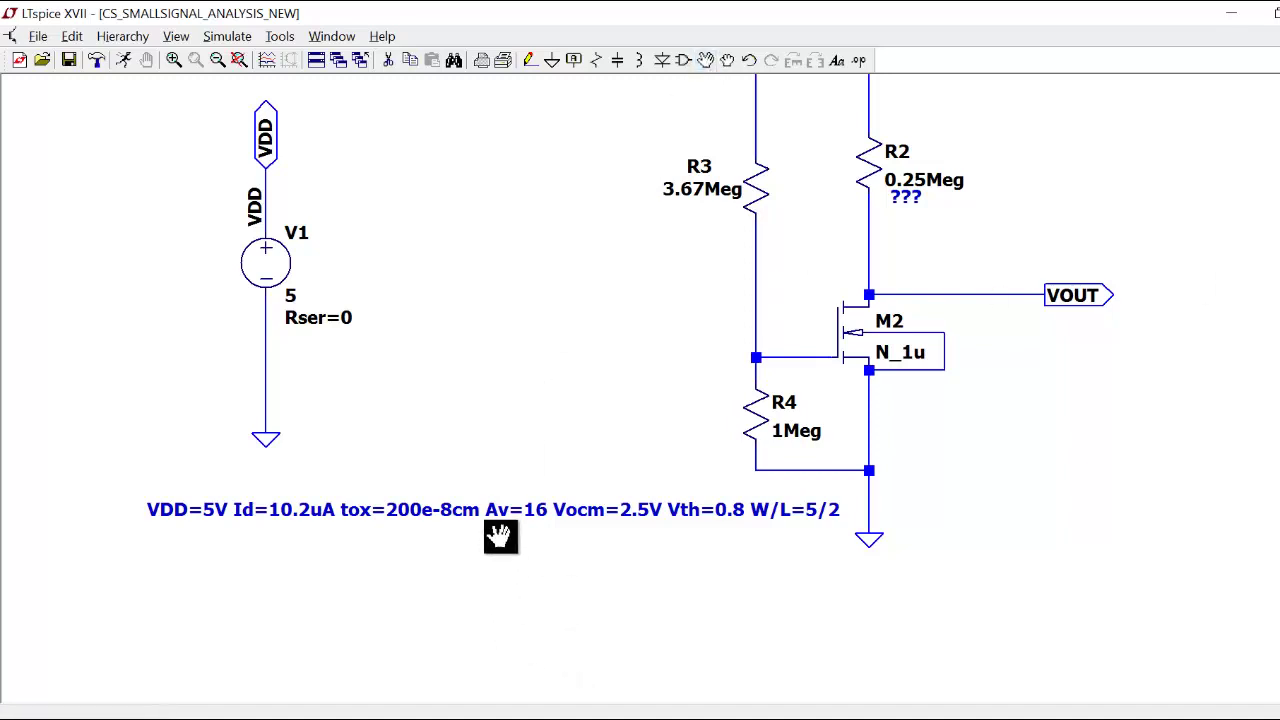
click(436, 512)
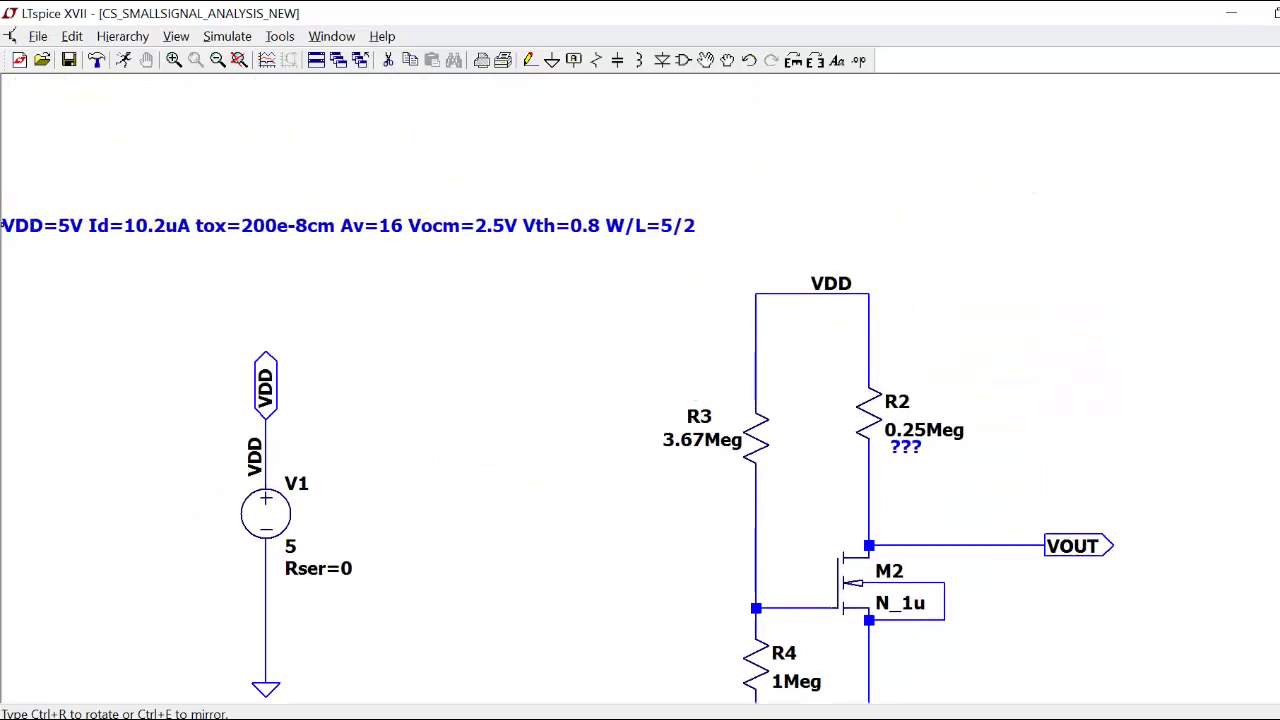
click(523, 225)
key(Escape)
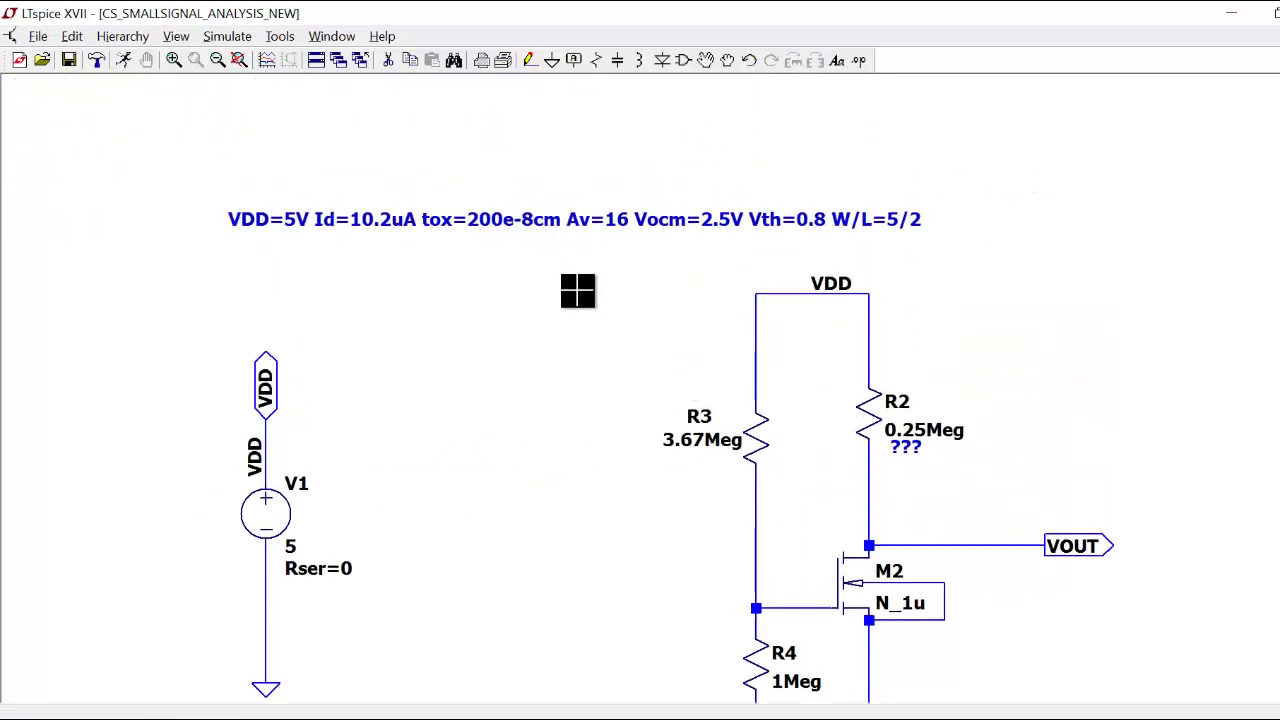
key(space)
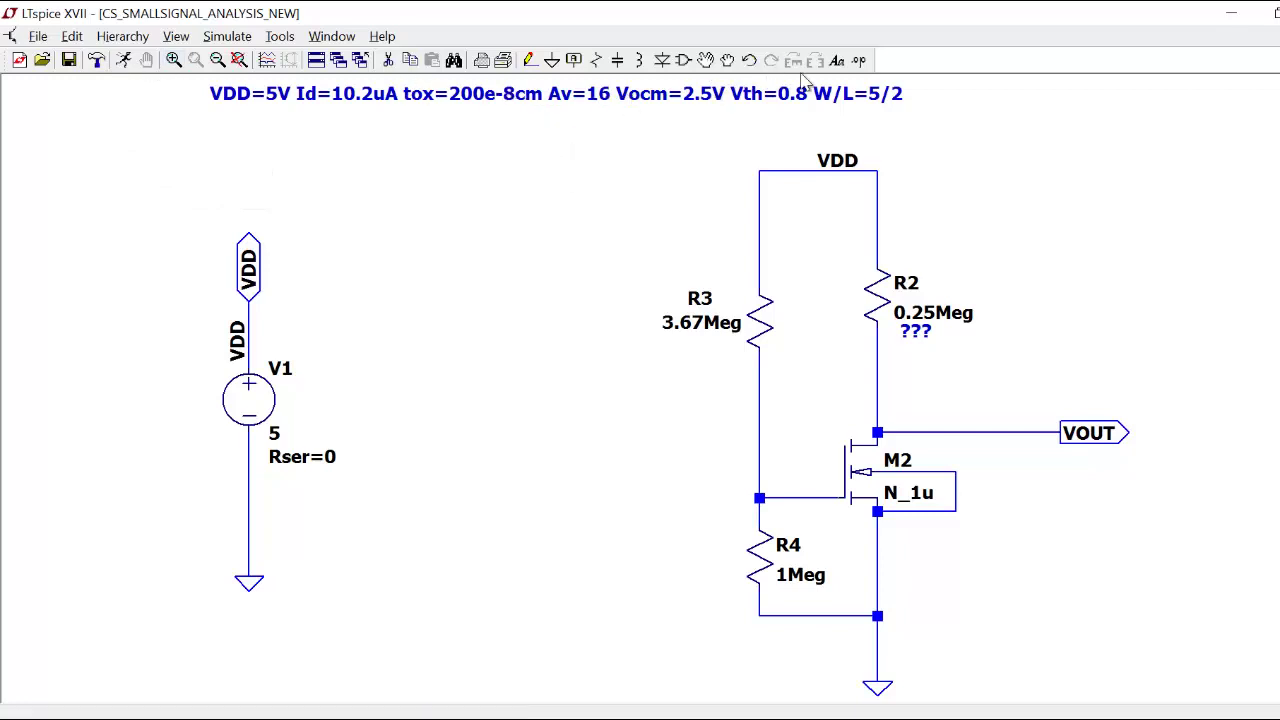
Label the wire at the gate of M2 with the net name VIN.
click(836, 60)
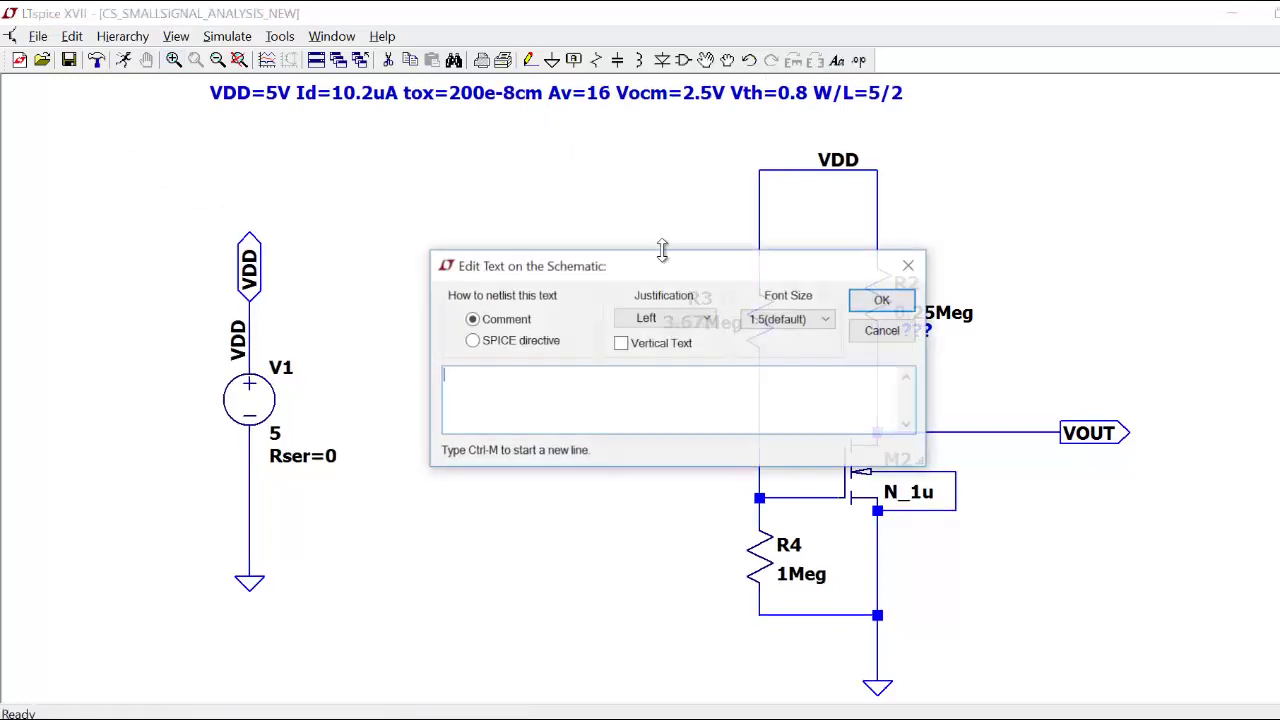
click(880, 330)
click(574, 62)
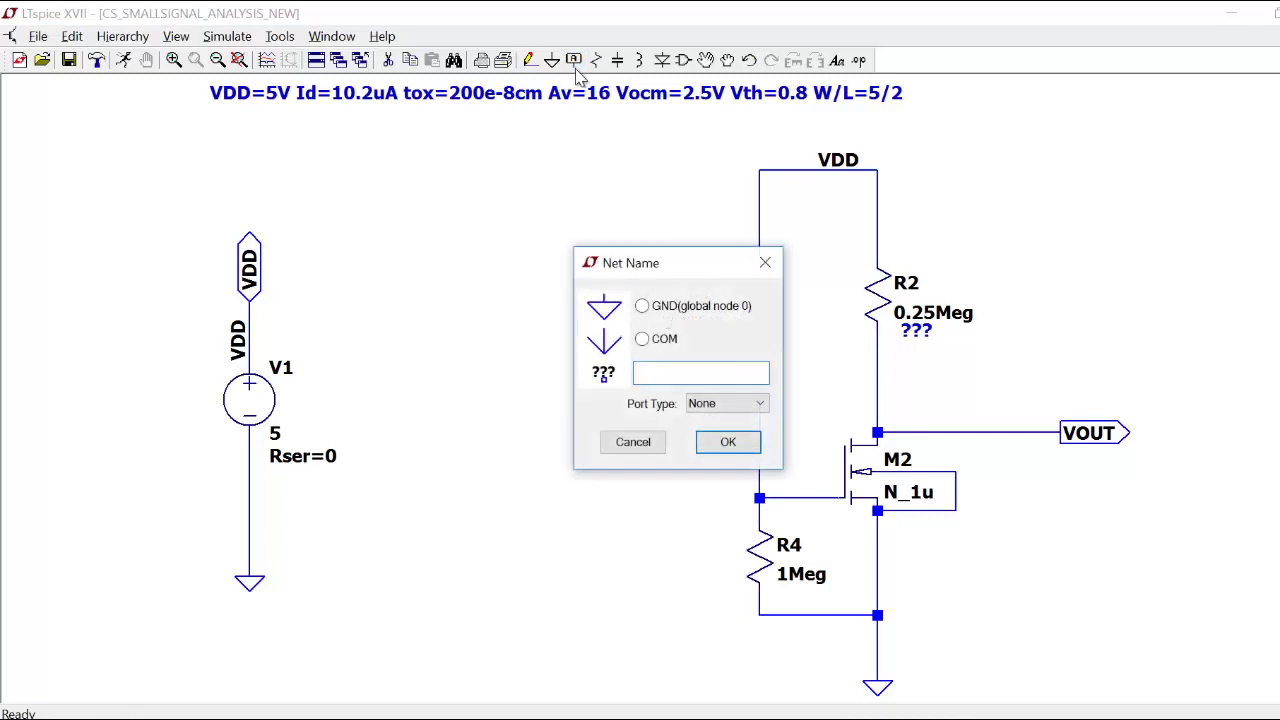
click(910, 714)
text(VIN)
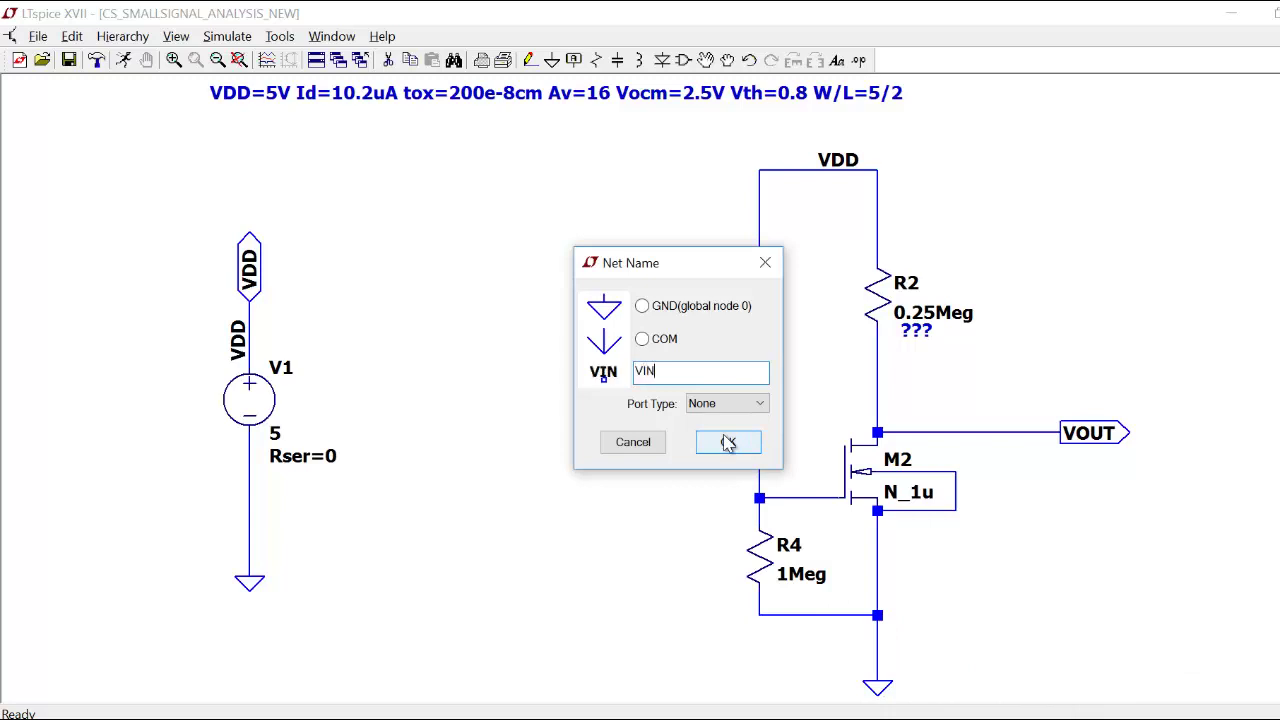
click(730, 442)
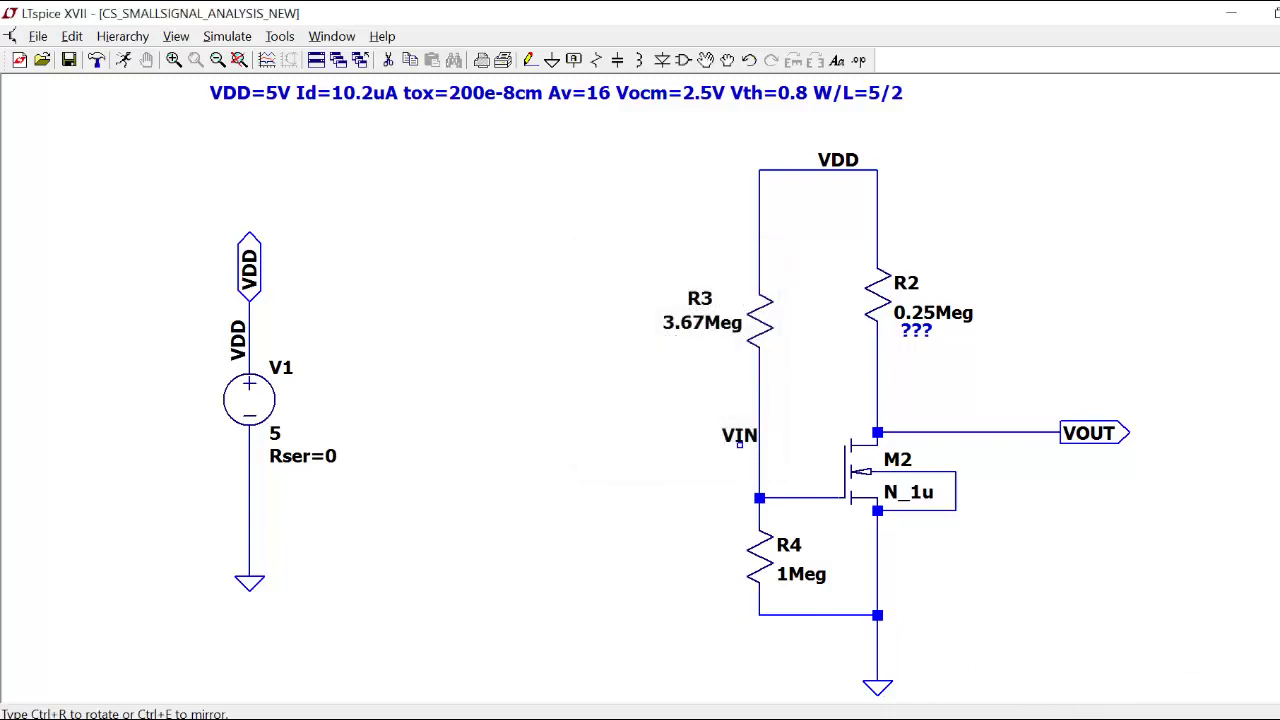
click(810, 497)
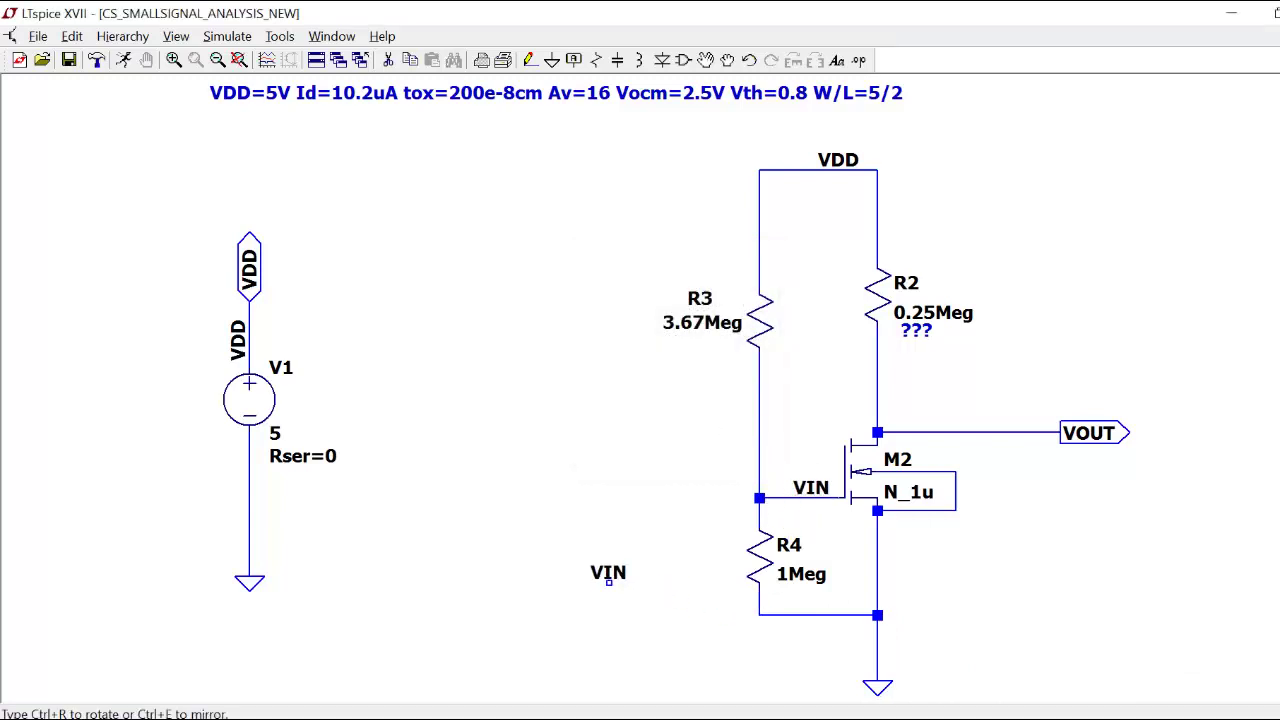
key(Escape)
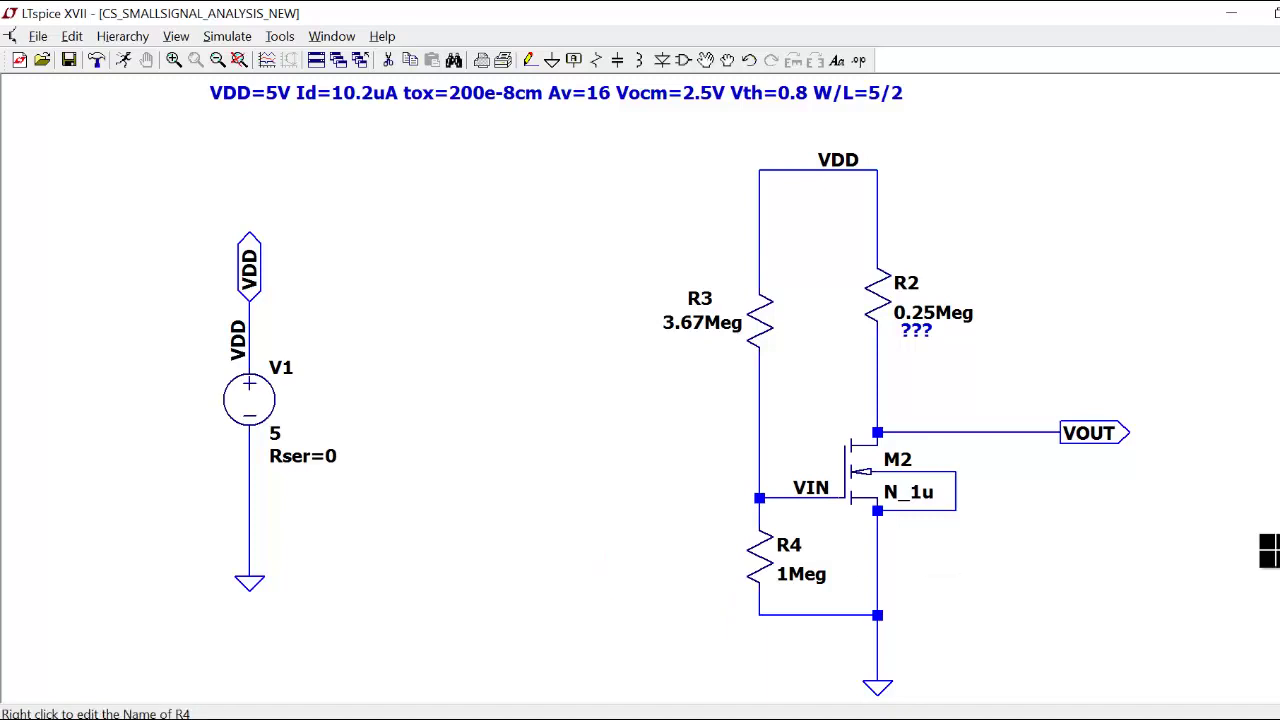
Set up a DC operating point analysis (.op) and run it, quitting rather than continuing with the default MOSFET model.
click(124, 62)
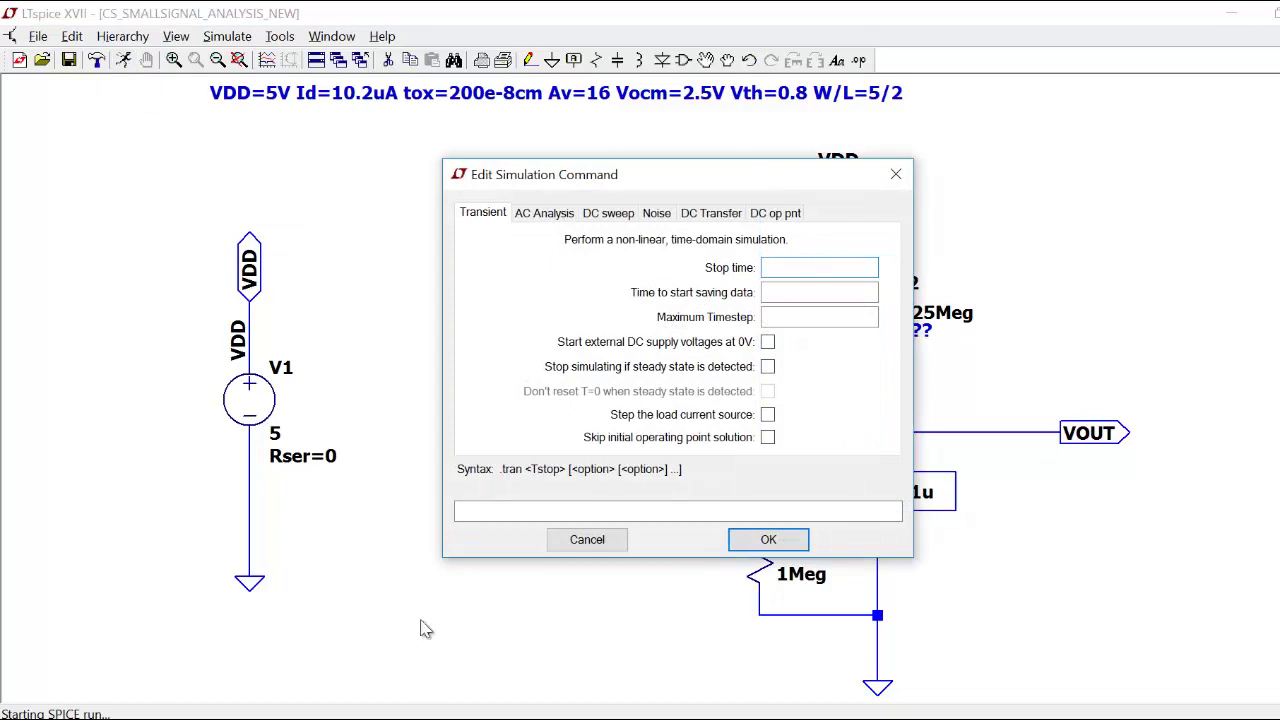
click(774, 213)
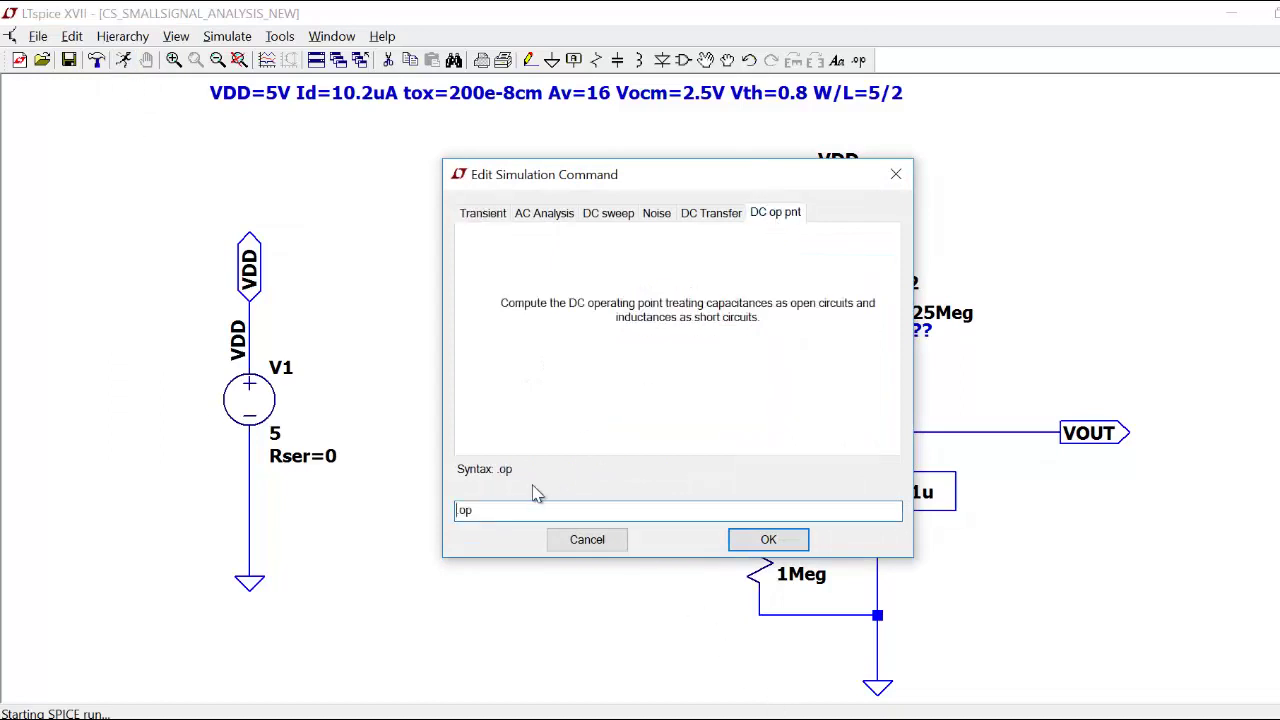
click(766, 539)
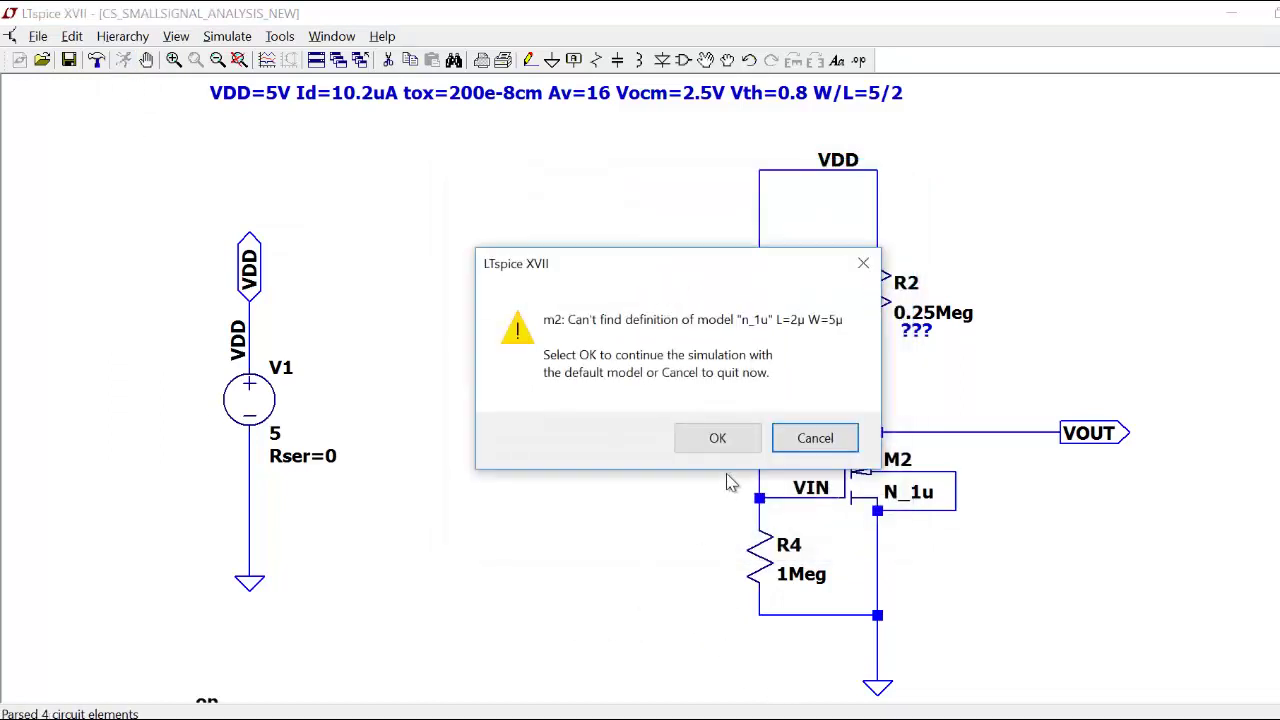
click(810, 440)
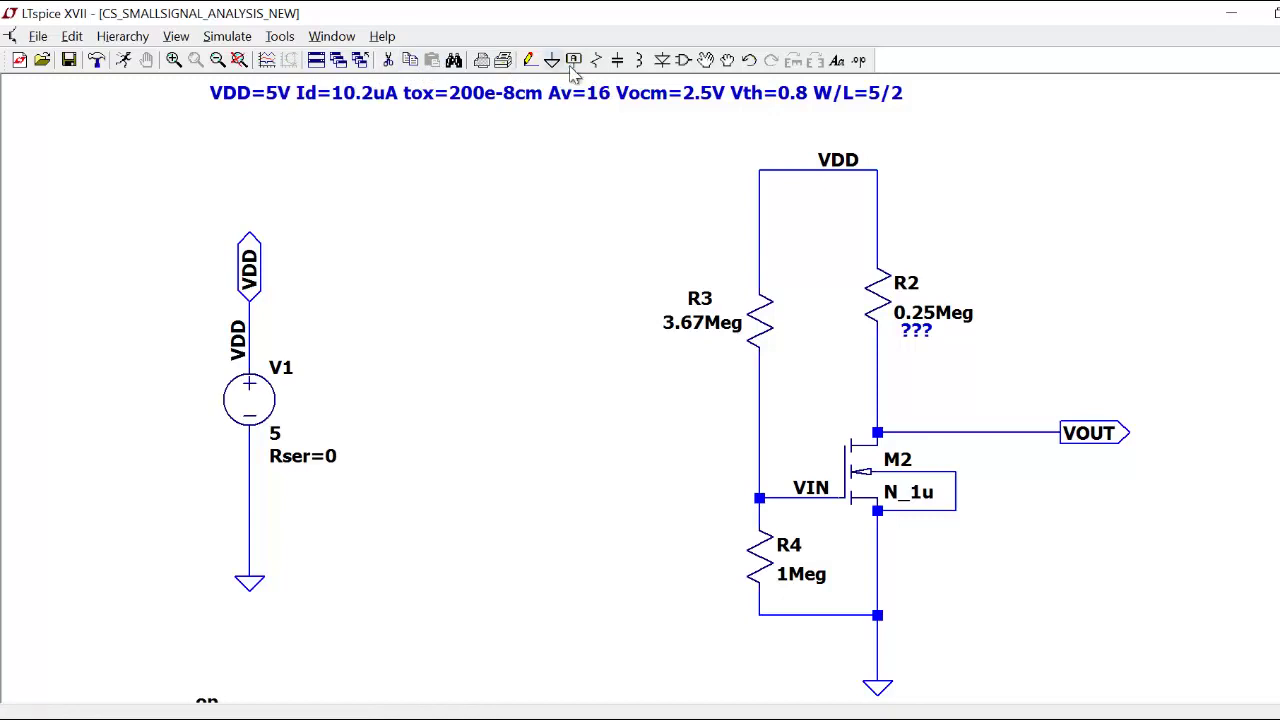
click(684, 60)
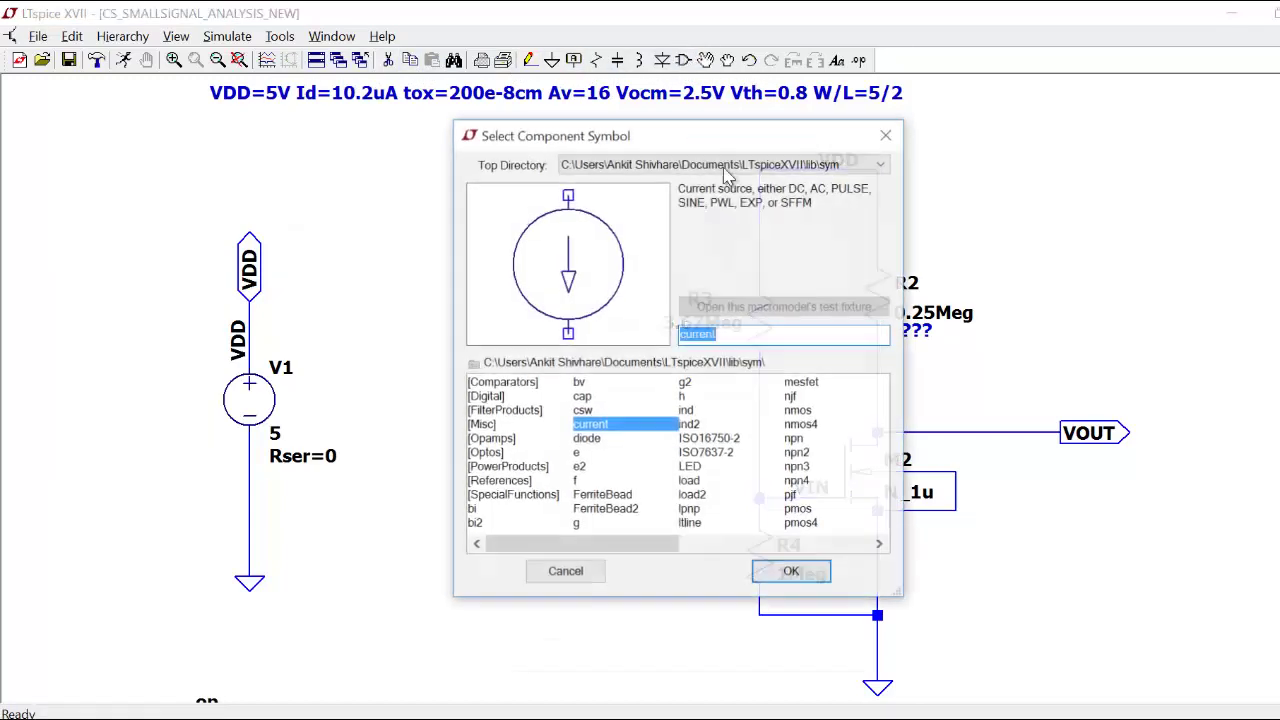
click(803, 425)
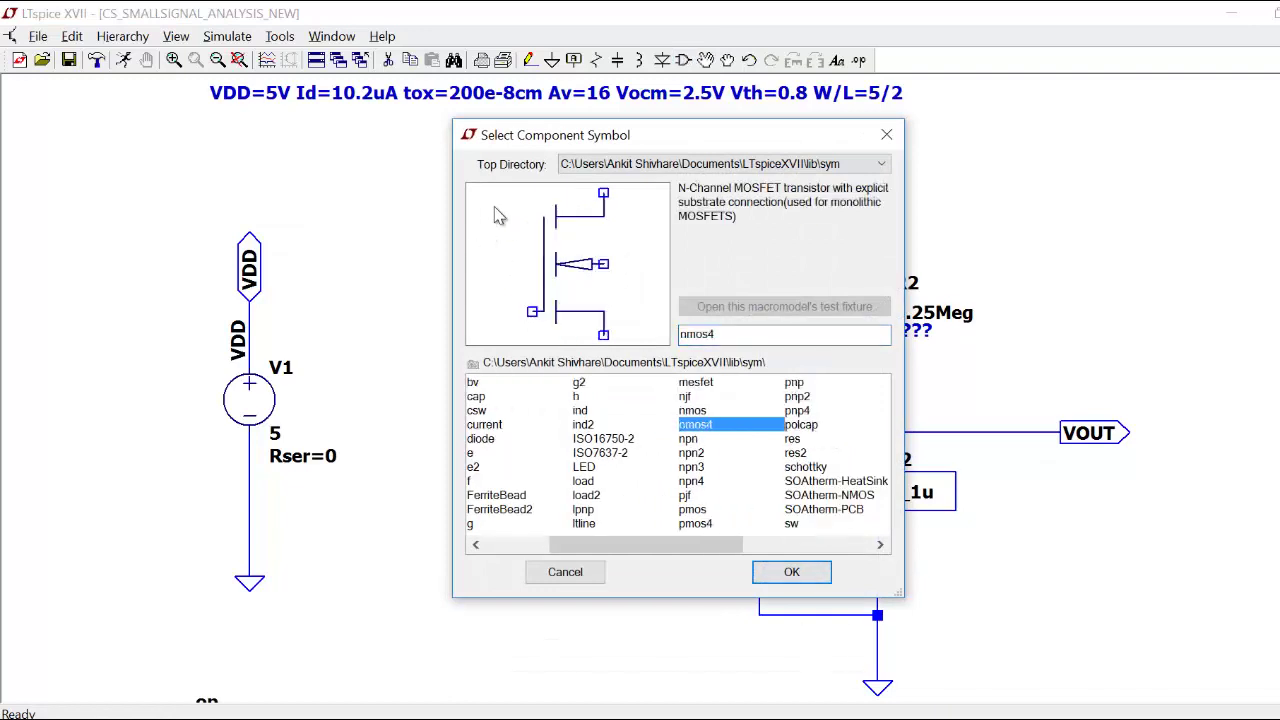
click(791, 571)
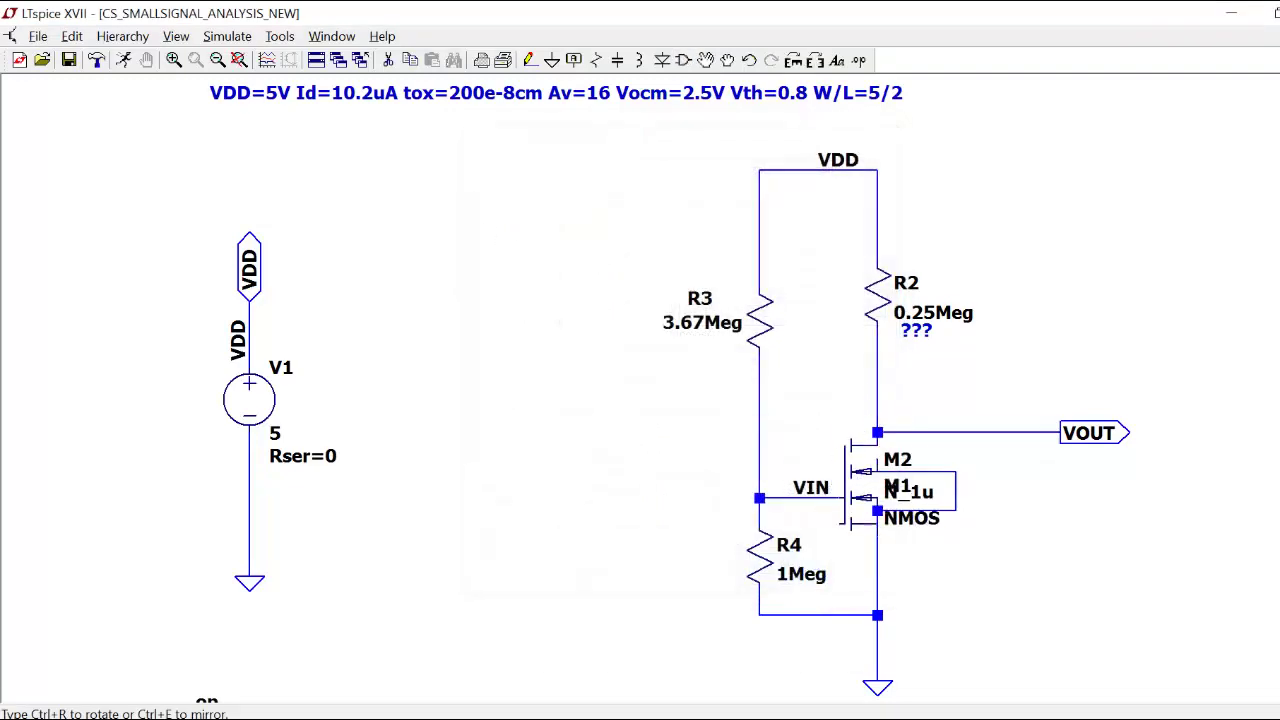
key(Escape)
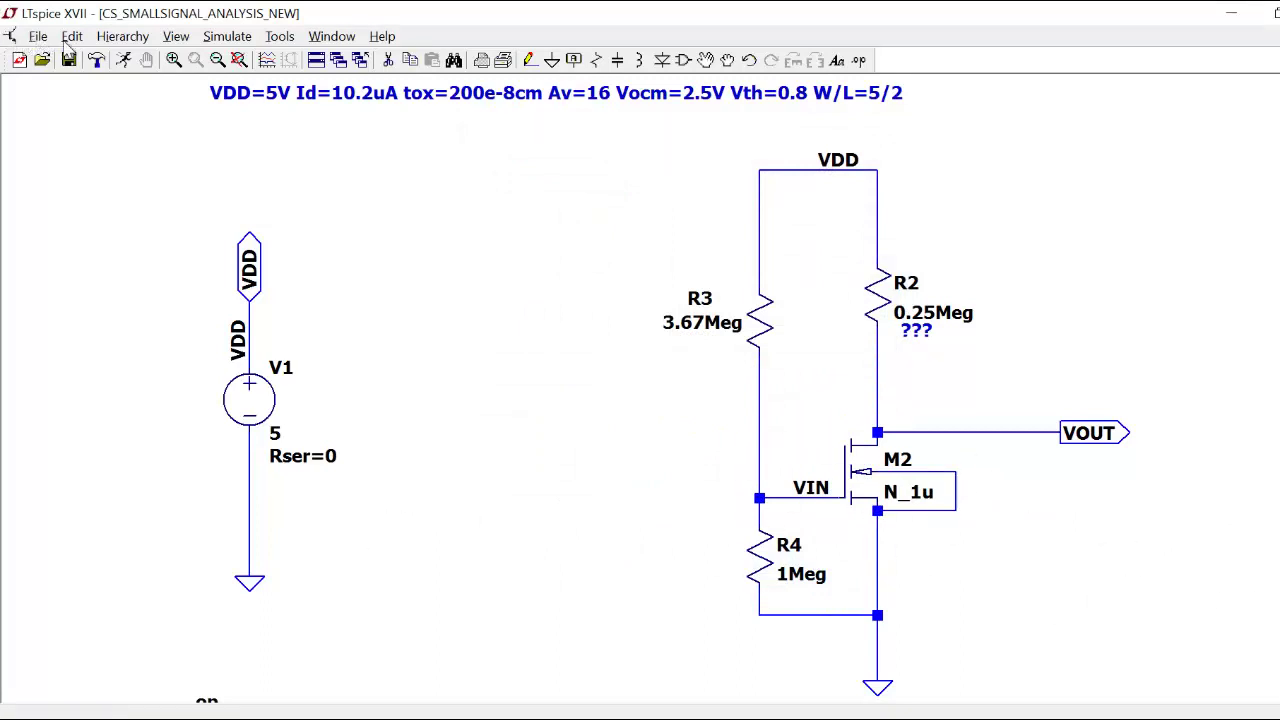
Check the model file's name in the LTSPICE_SIMULATIONS folder and place the comment ".include bsim4_models" just below the .op directive.
click(836, 60)
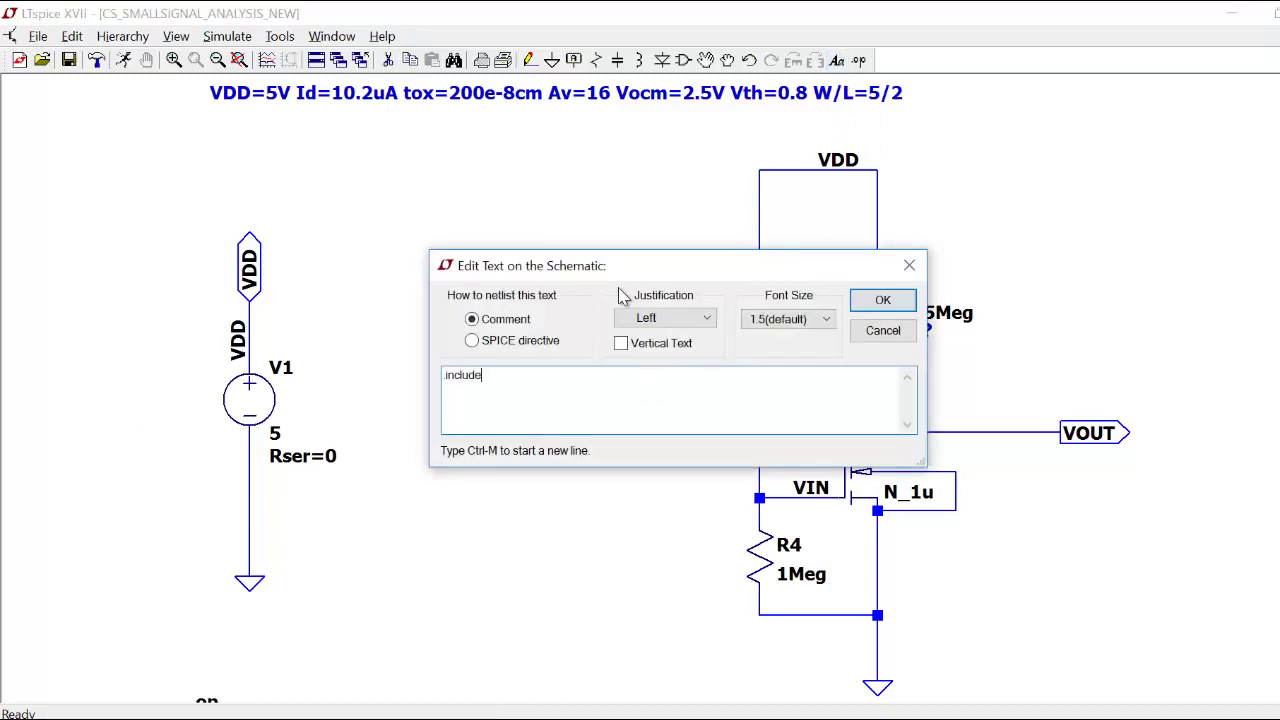
key(alt+Tab)
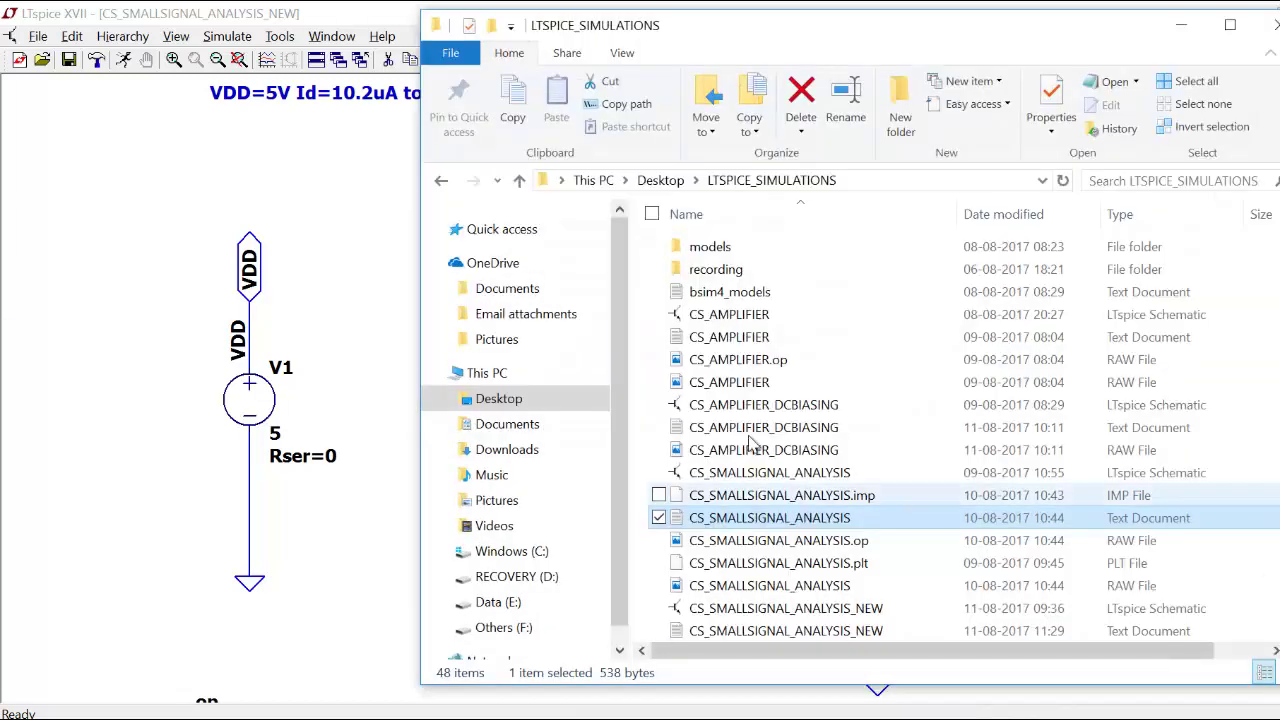
click(1190, 27)
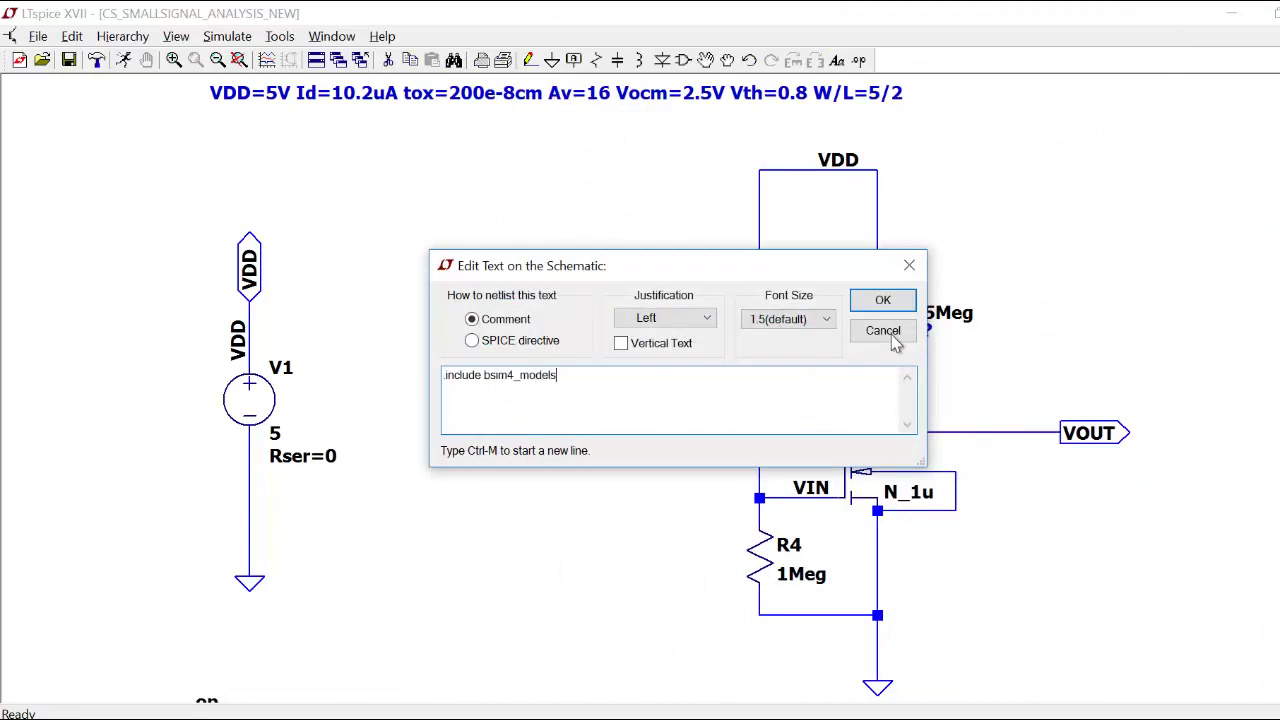
click(882, 300)
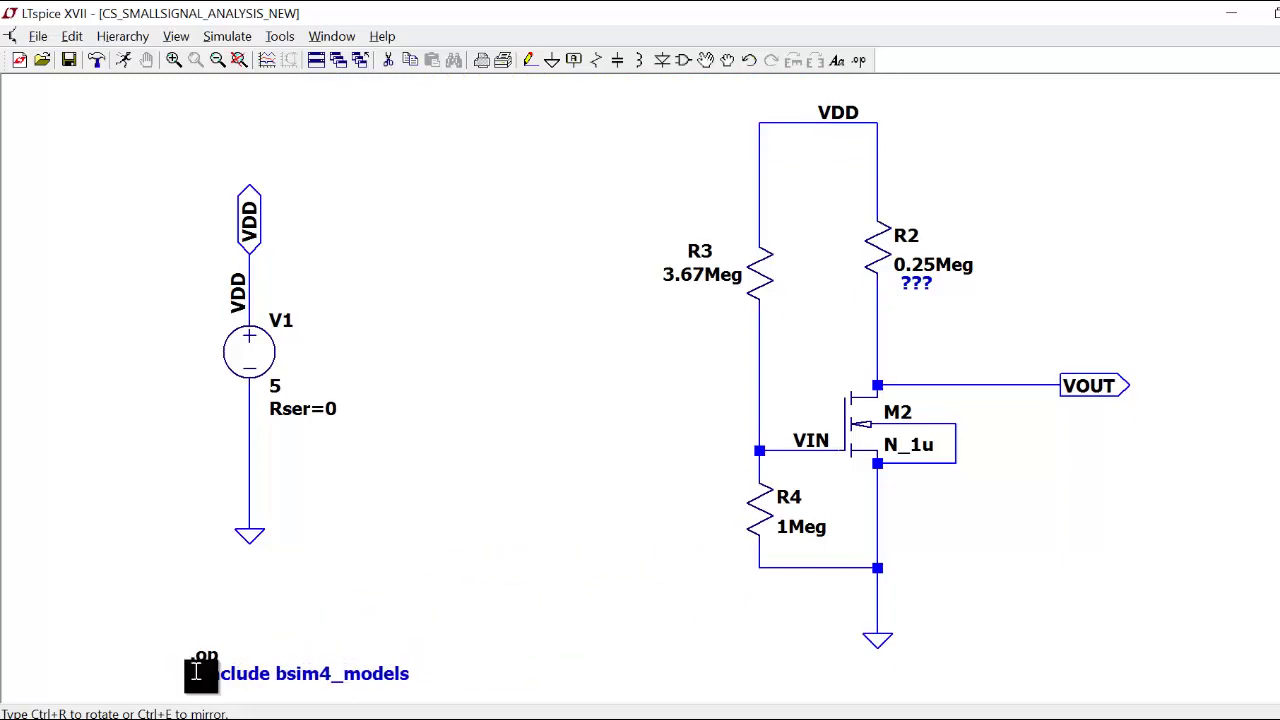
click(376, 635)
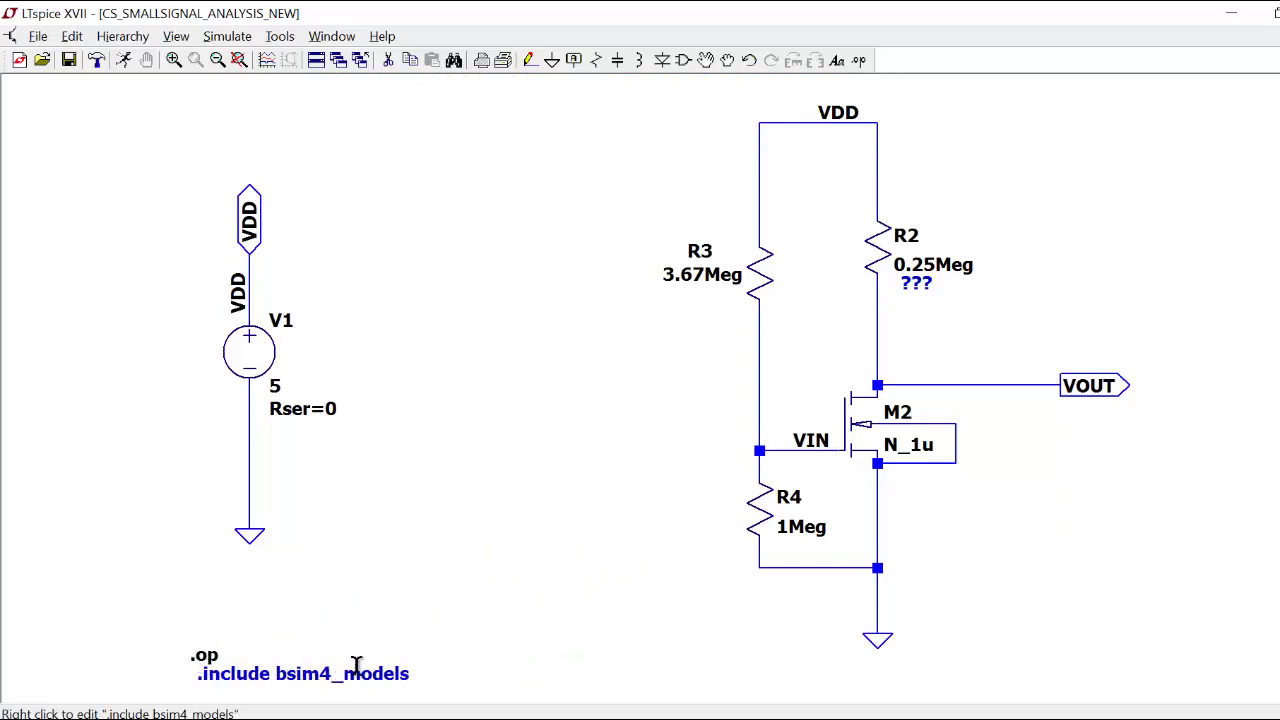
Switch to File Explorer and open the bsim4_models text file from the LTSPICE_SIMULATIONS folder in a maximized Notepad window.
key(alt+Tab)
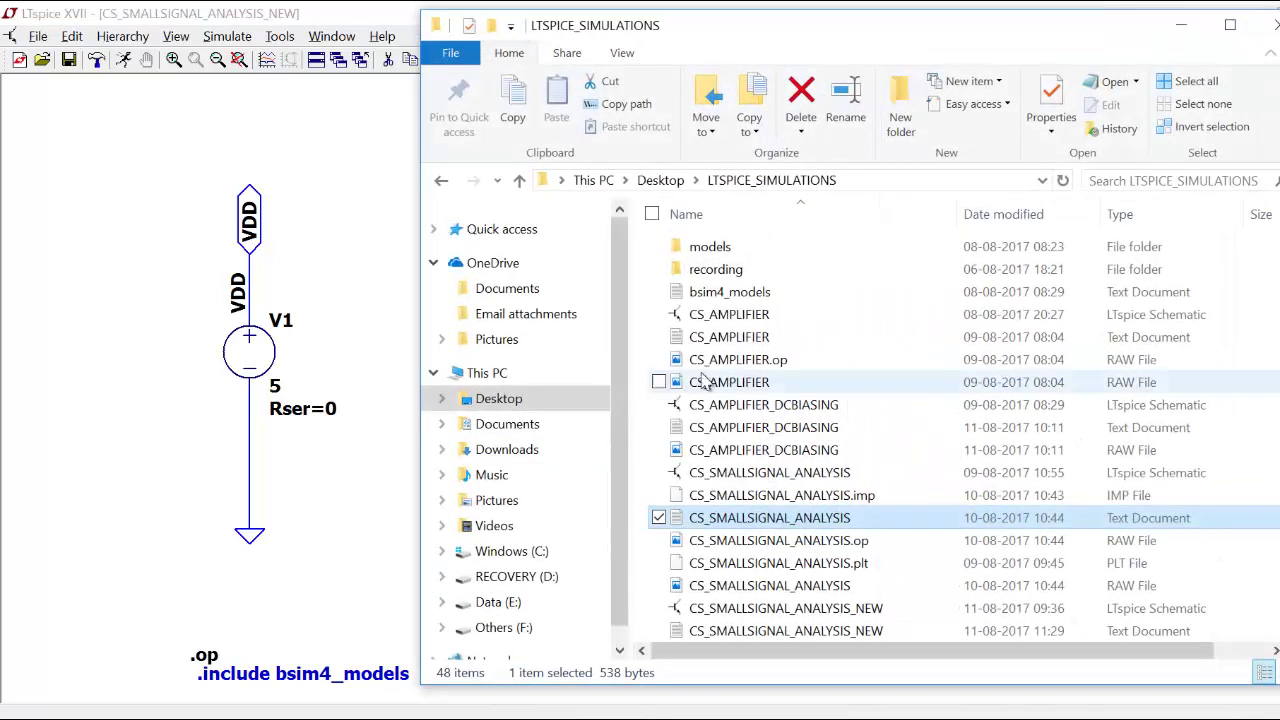
double_click(732, 292)
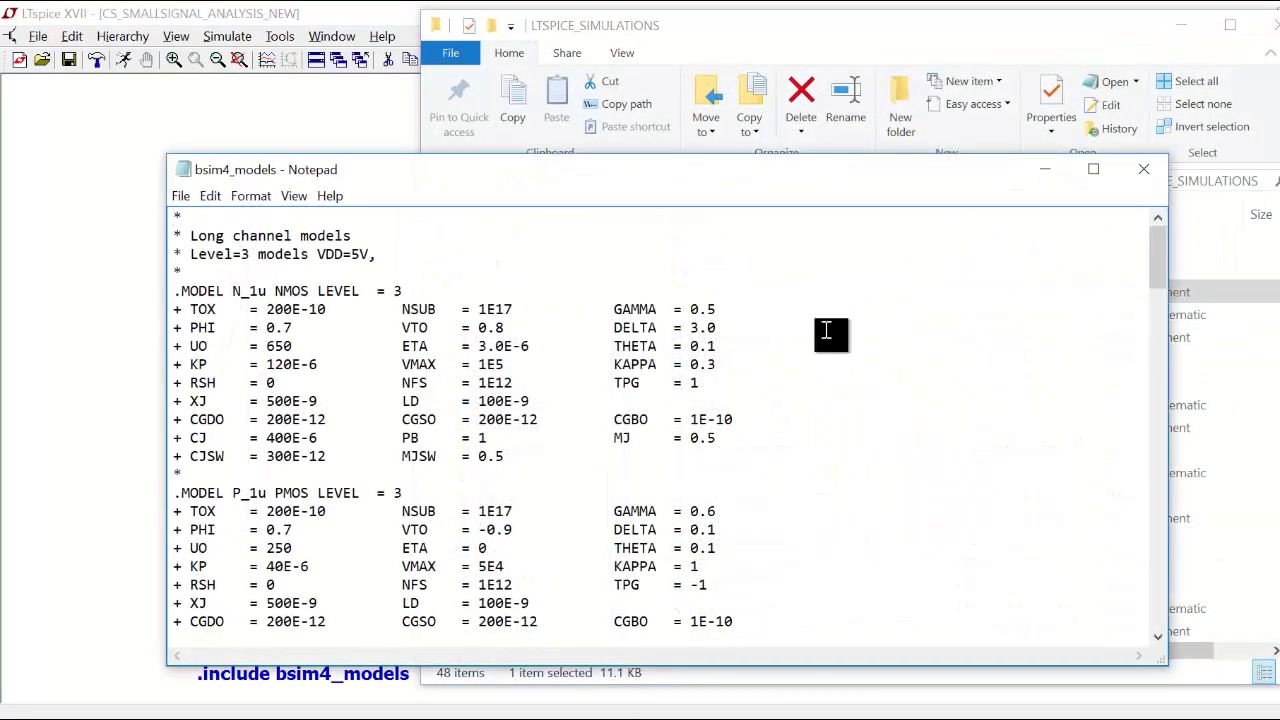
click(1093, 170)
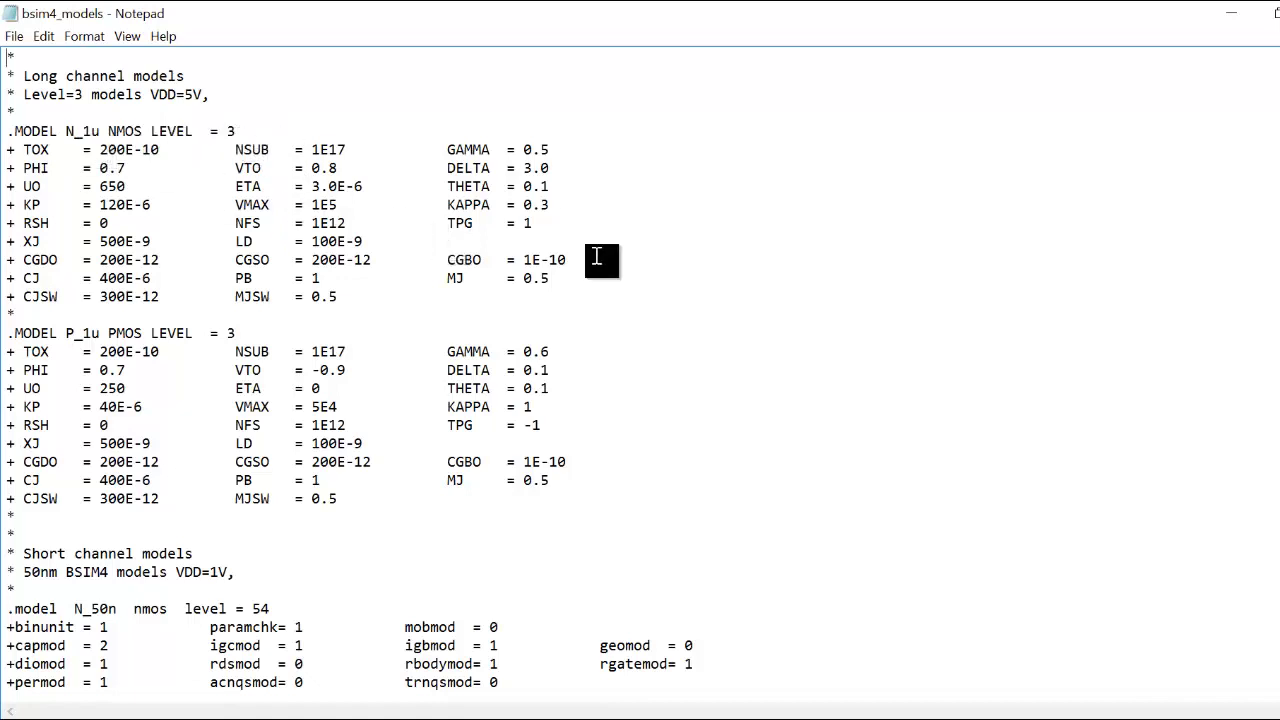
Examine the long-channel N_1u and P_1u and the short-channel N_50n and P_50n model definitions in bsim4_models.
drag(566, 296, 10, 131)
scroll(240, 390, down, 2)
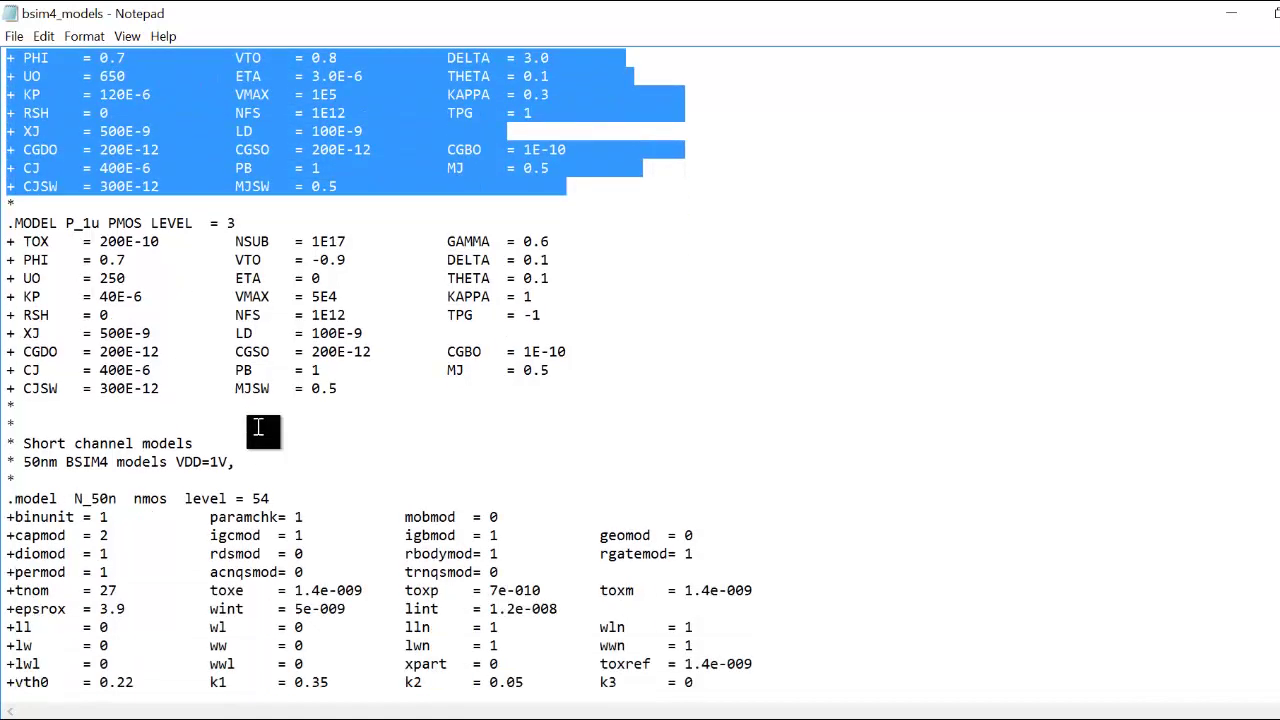
drag(14, 223, 388, 438)
scroll(369, 449, down, 5)
scroll(80, 291, down, 8)
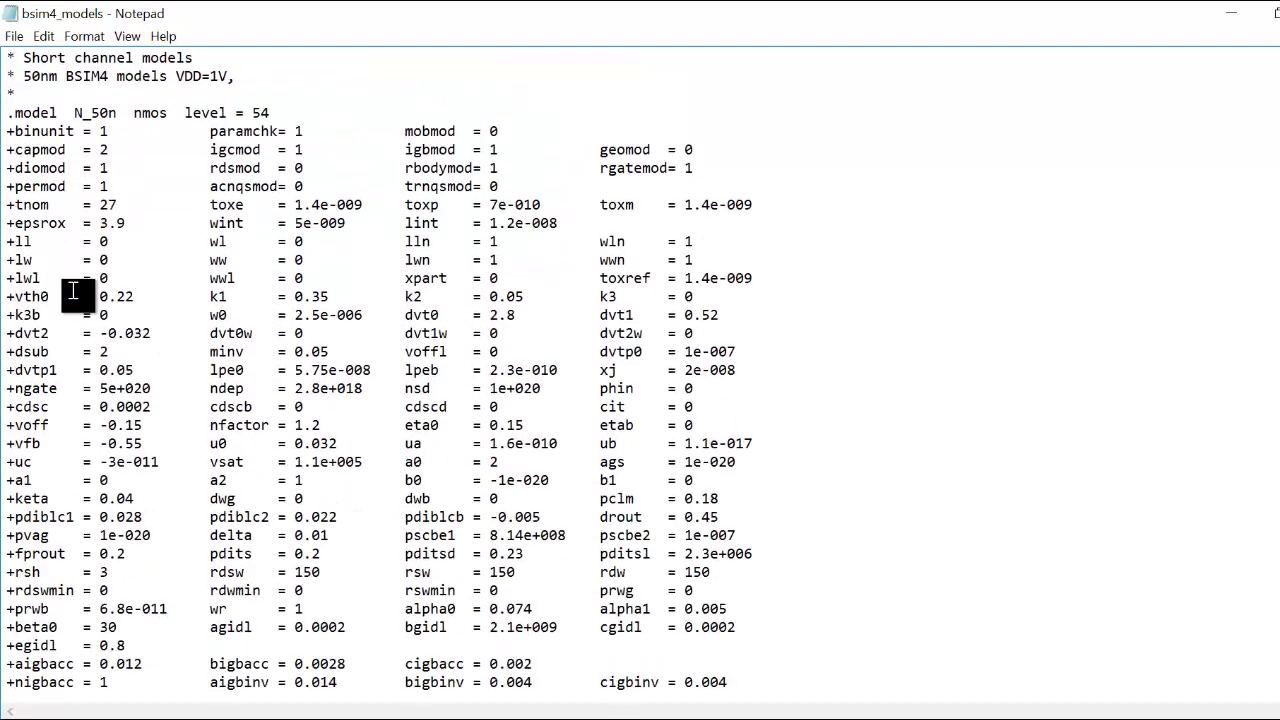
scroll(211, 333, down, 15)
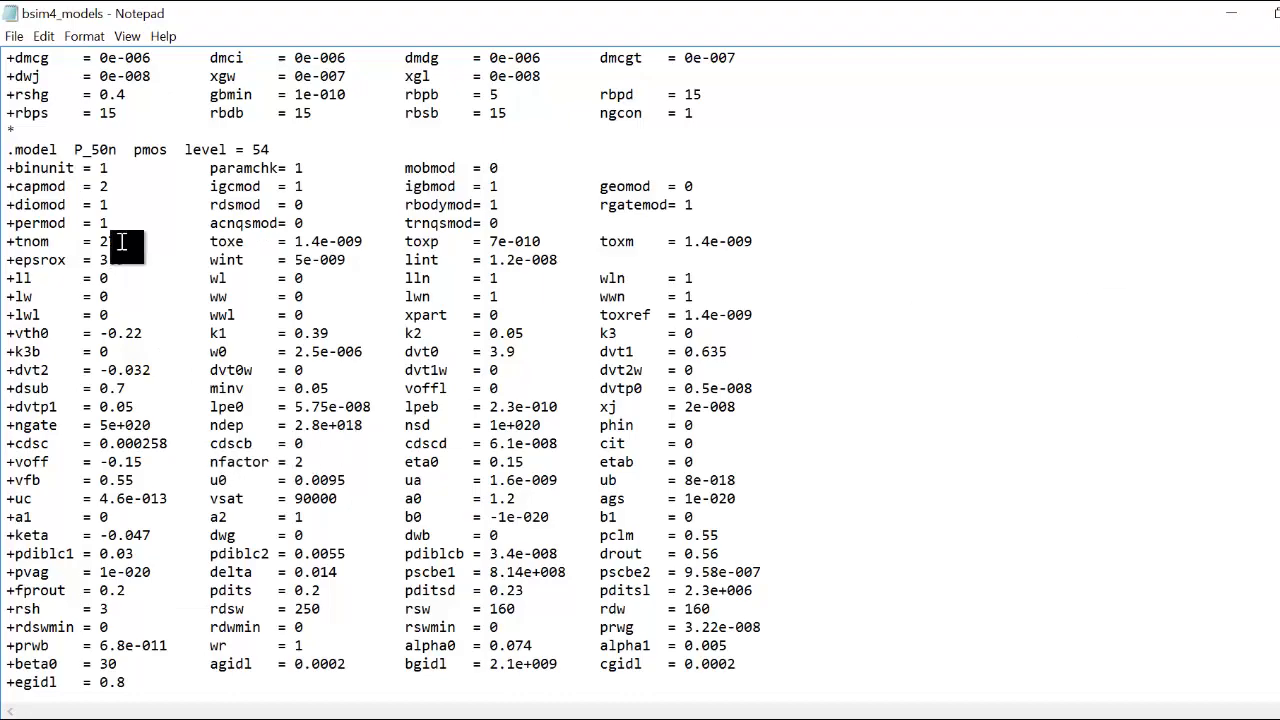
scroll(144, 247, up, 5)
scroll(144, 247, up, 20)
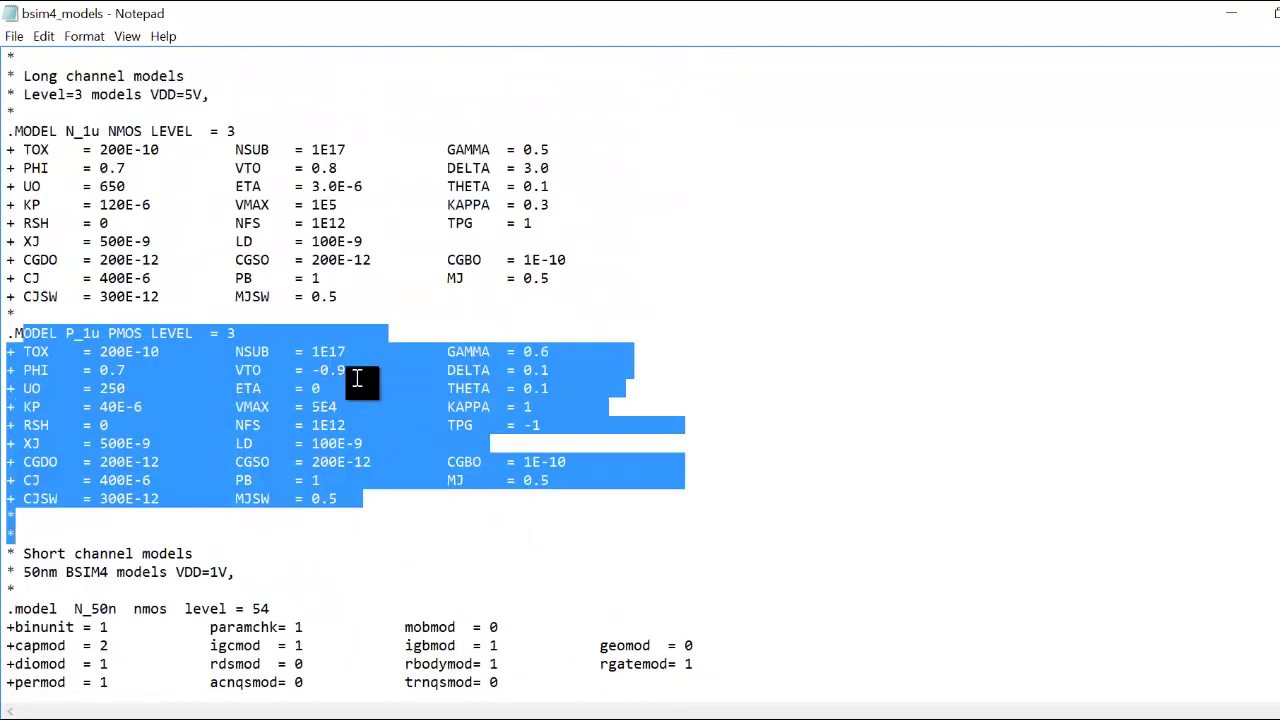
click(287, 279)
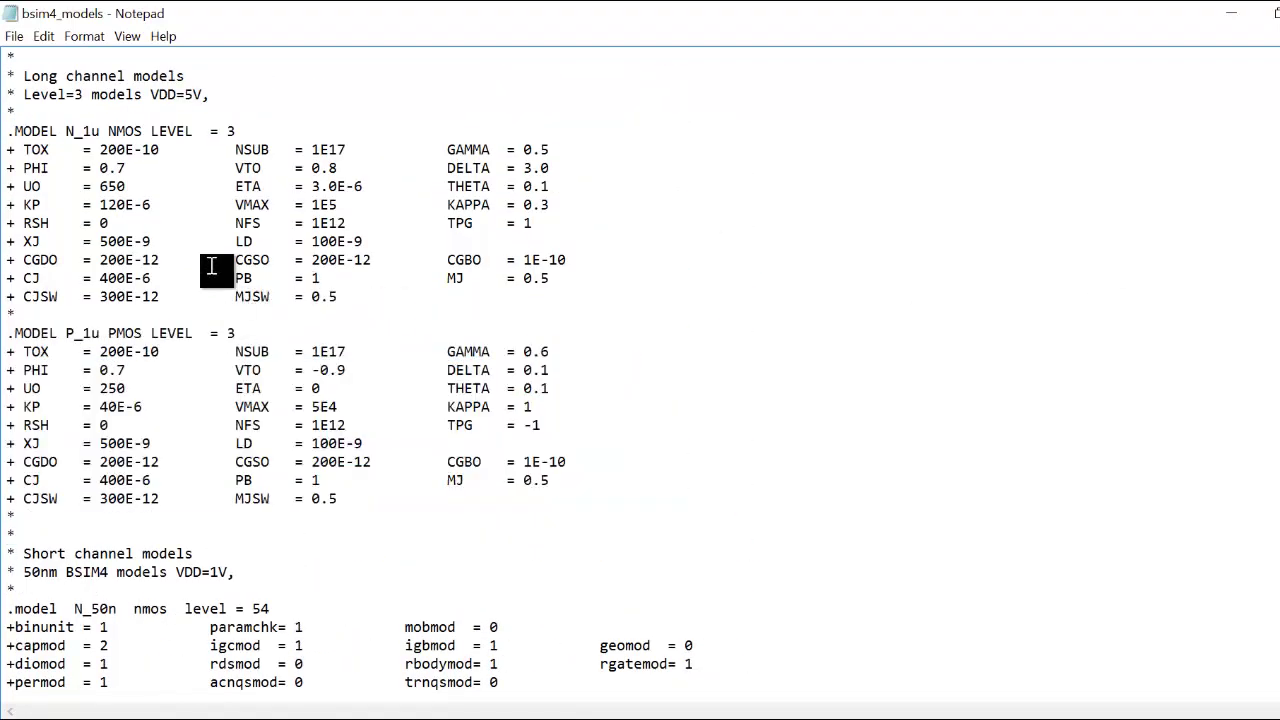
Finish reviewing the bsim4_models file, close it and minimize the LTSPICE_SIMULATIONS folder to return to the LTspice schematic.
scroll(160, 530, down, 3)
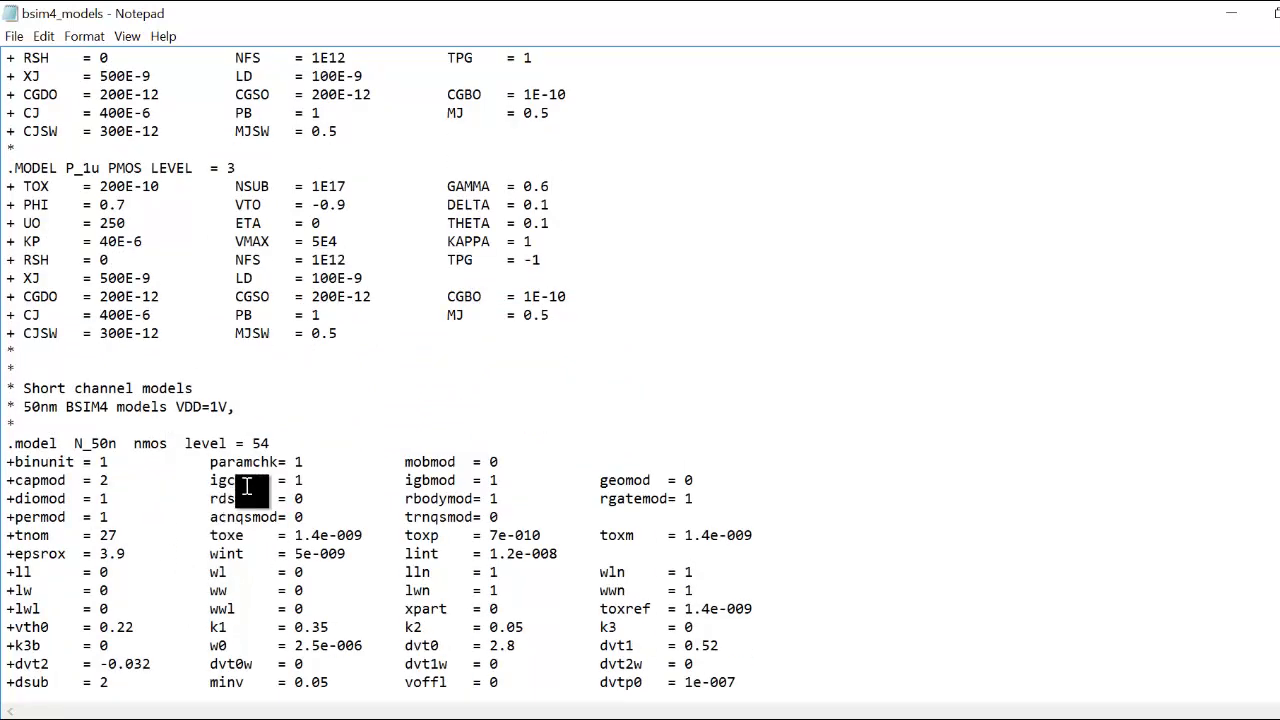
click(1268, 12)
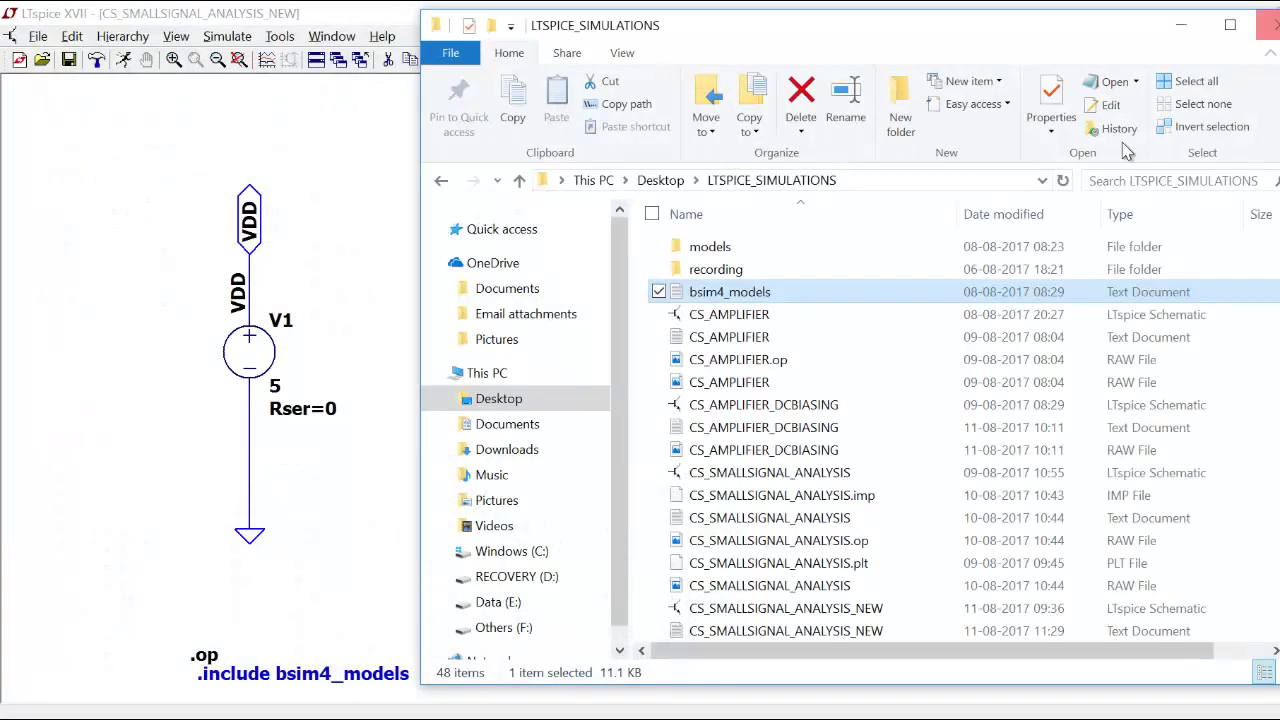
click(1180, 18)
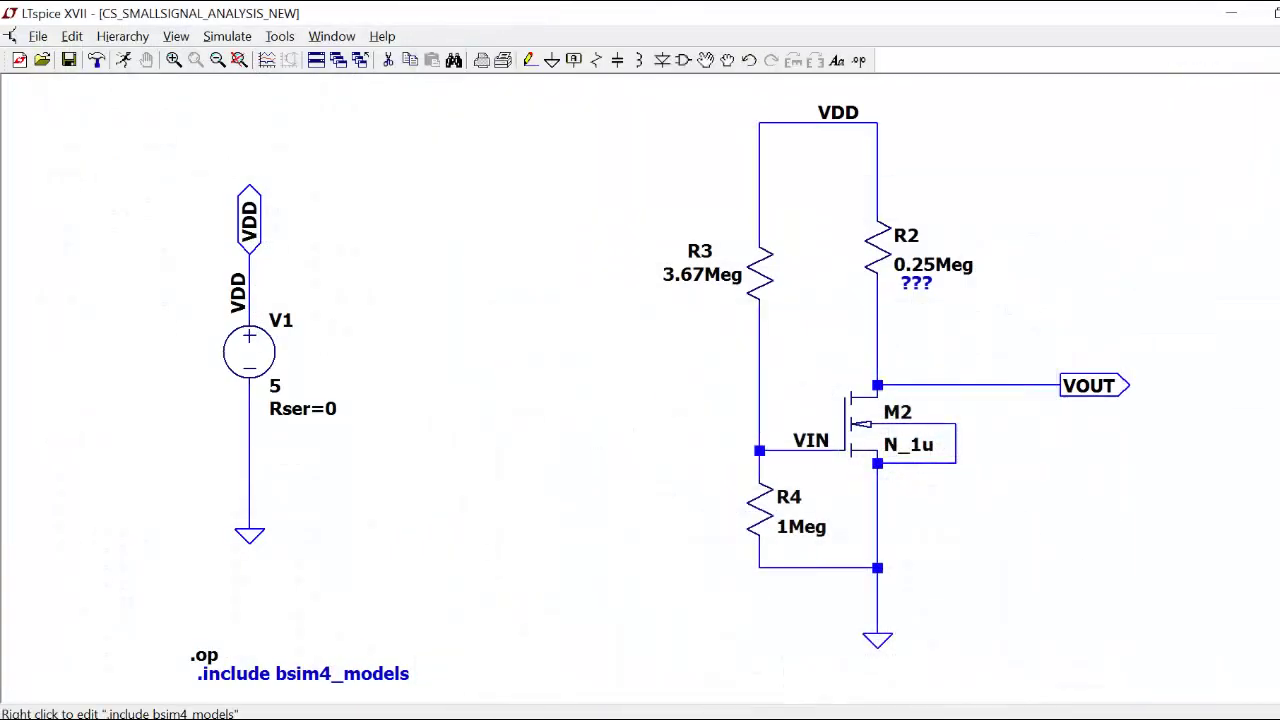
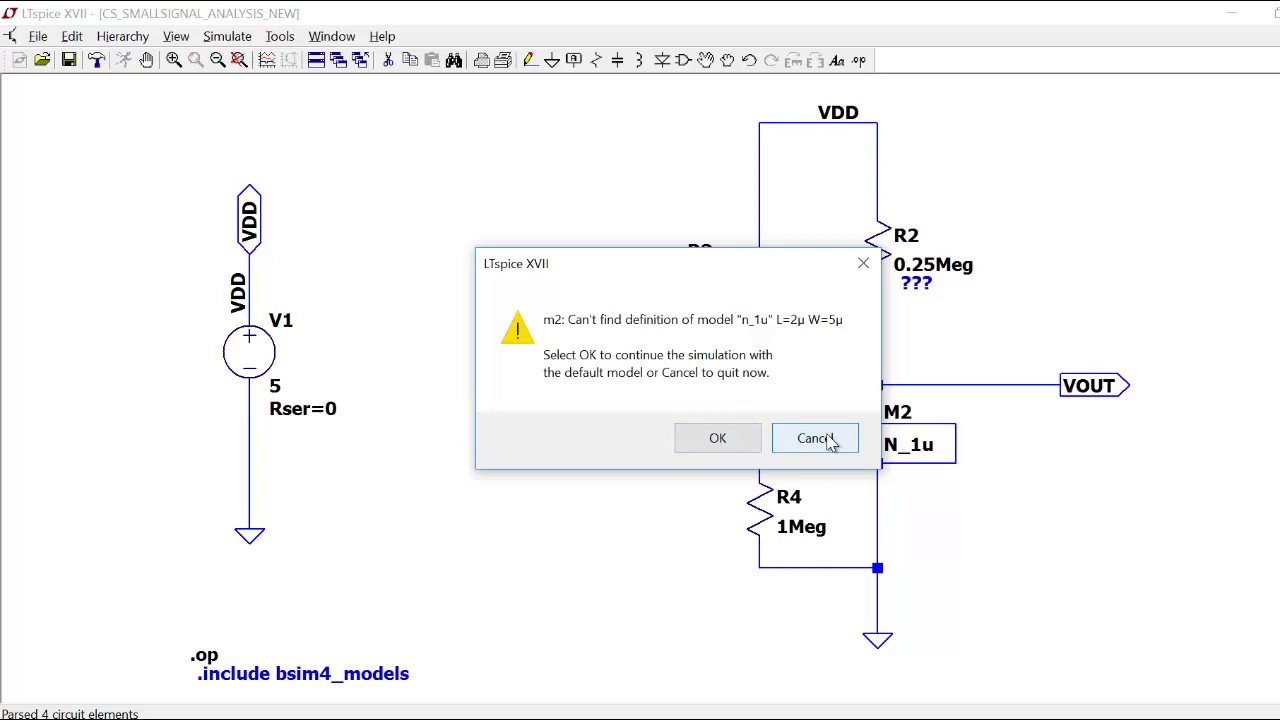
Try running the operating point simulation with the include comment in place, quitting rather than continuing with the default model.
click(826, 444)
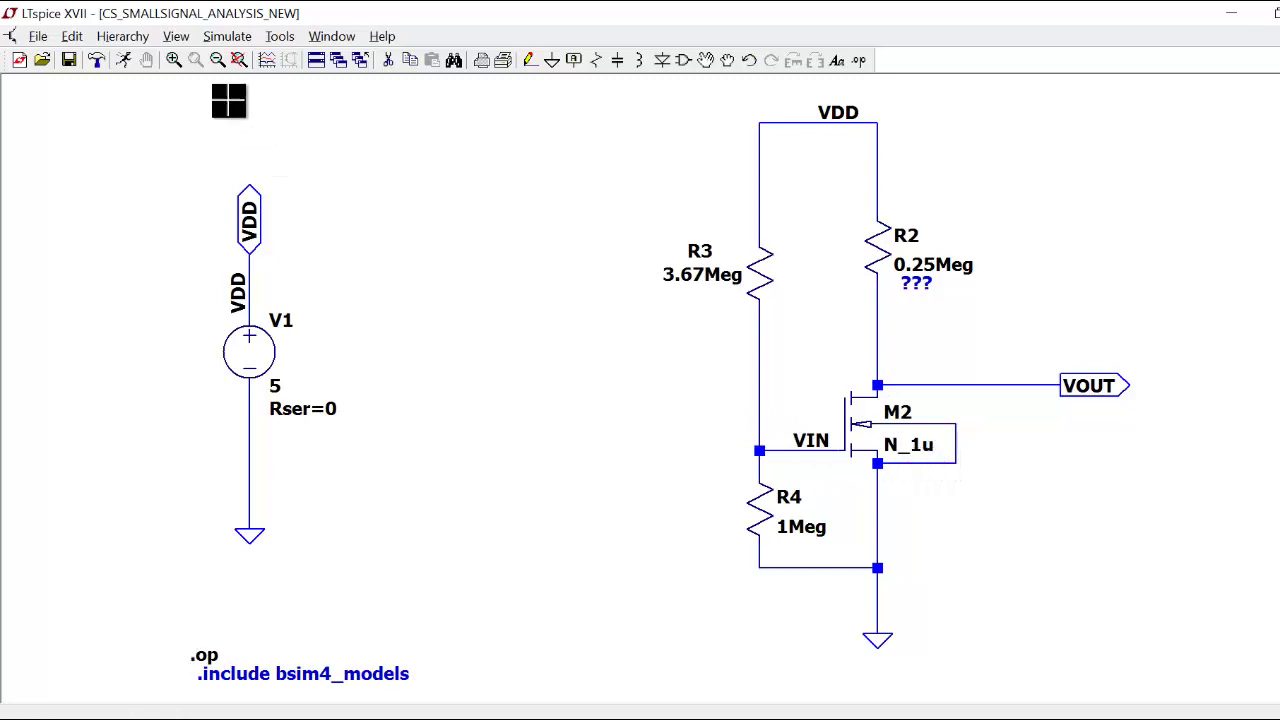
click(124, 60)
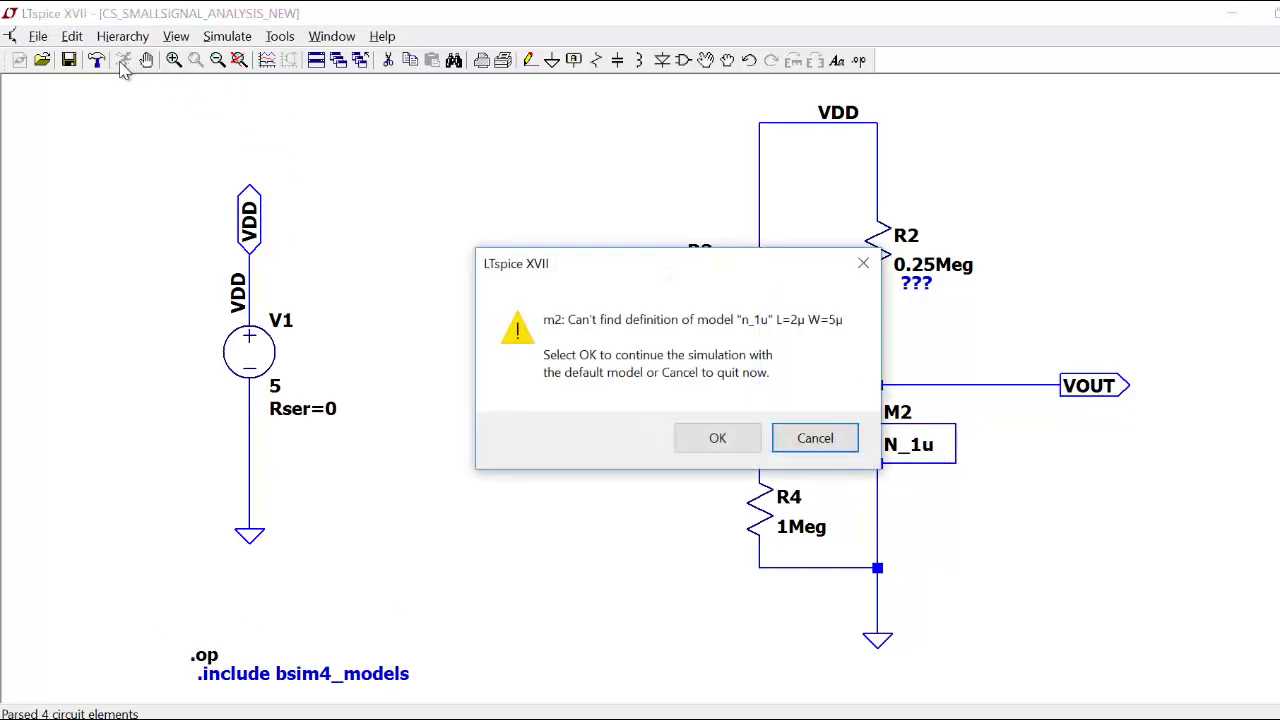
click(818, 440)
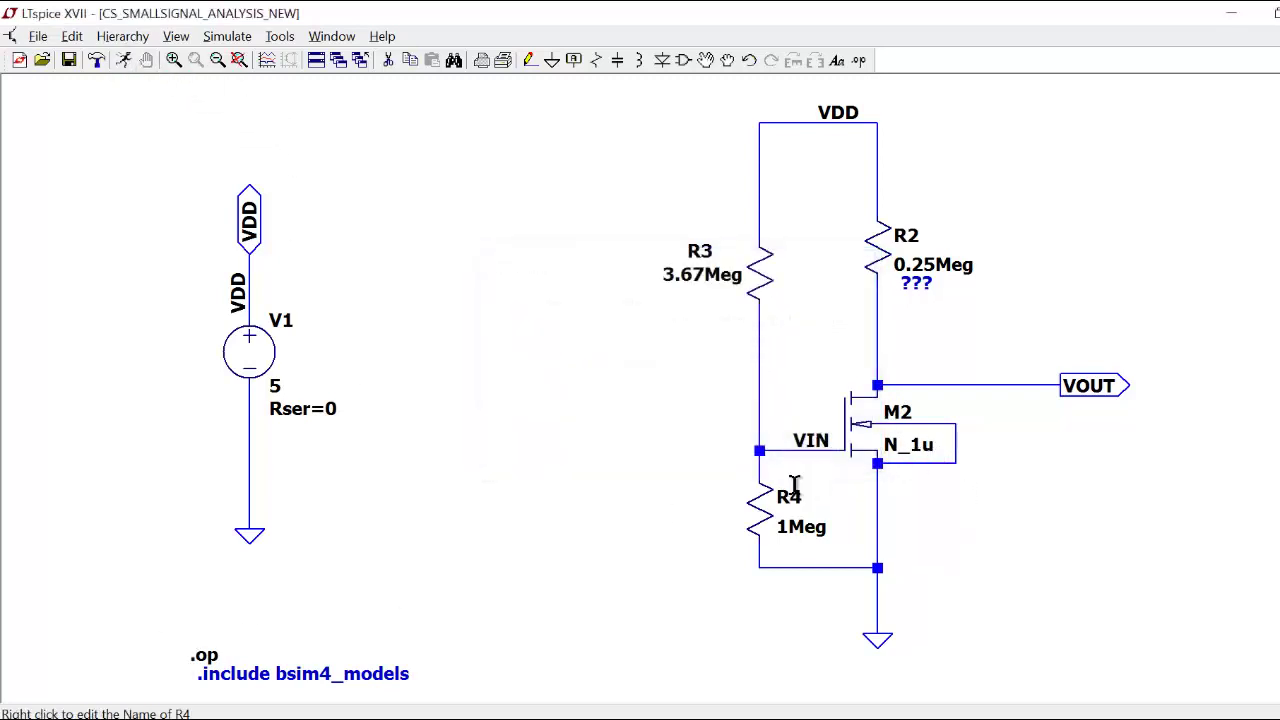
click(742, 518)
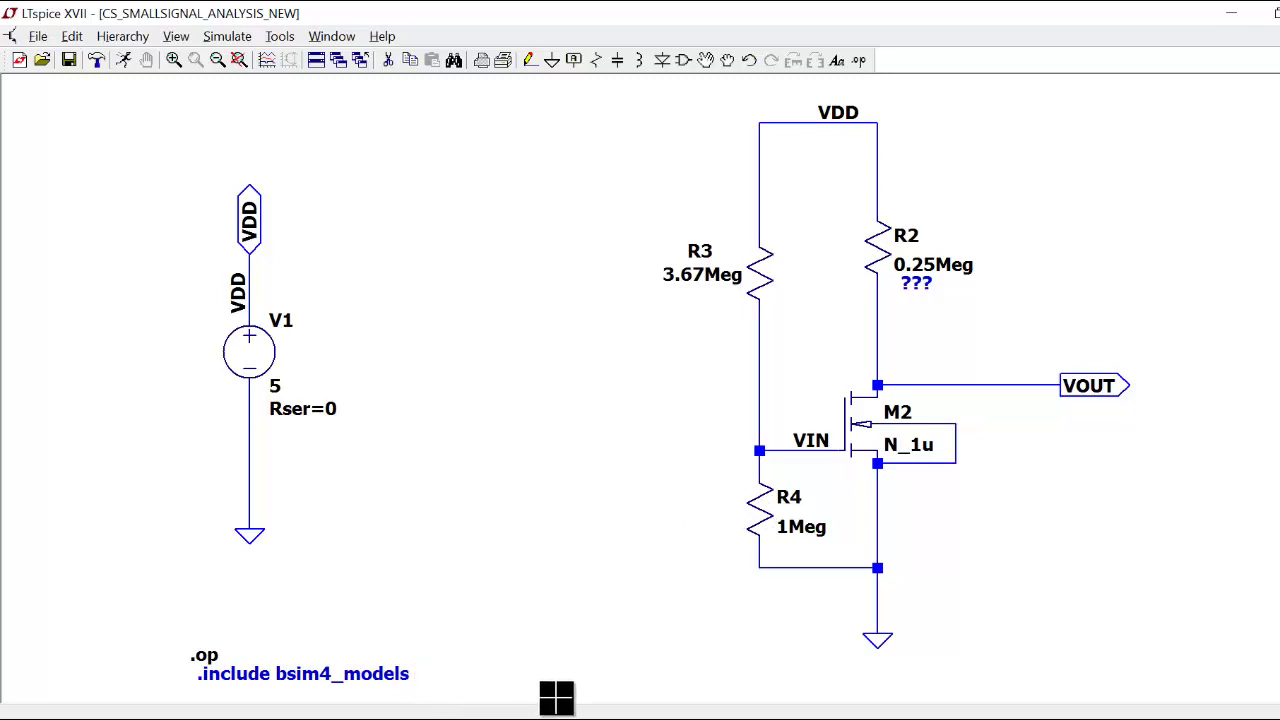
Check the model file in its folder, change the comment to ".include bsim4_models.txt" and retry the simulation, quitting rather than using the default model.
key(alt+Tab)
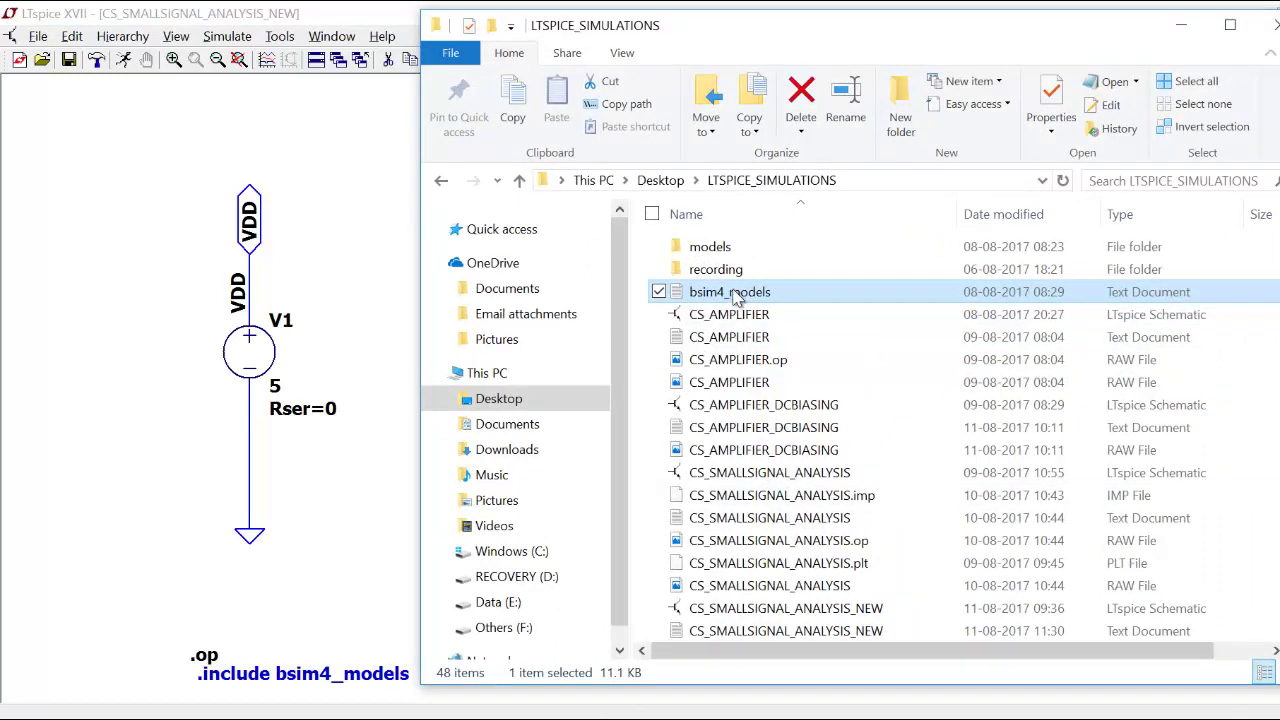
click(160, 587)
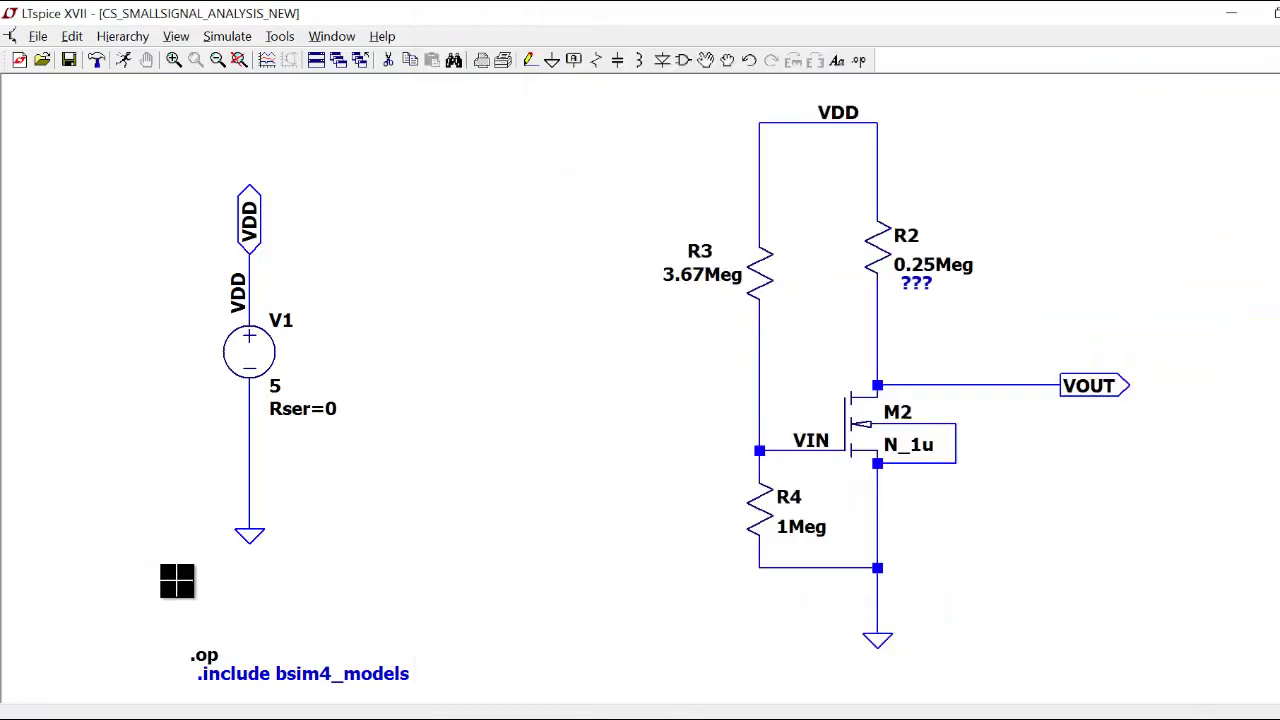
right_click(321, 679)
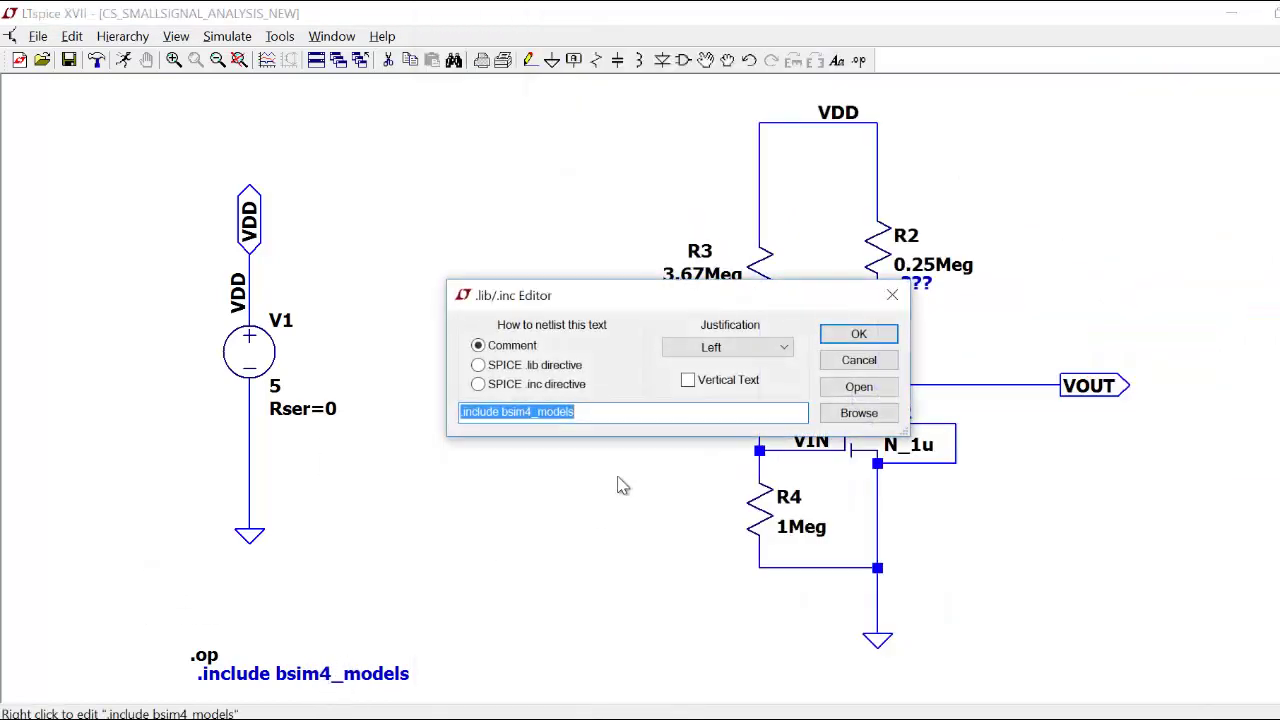
click(613, 416)
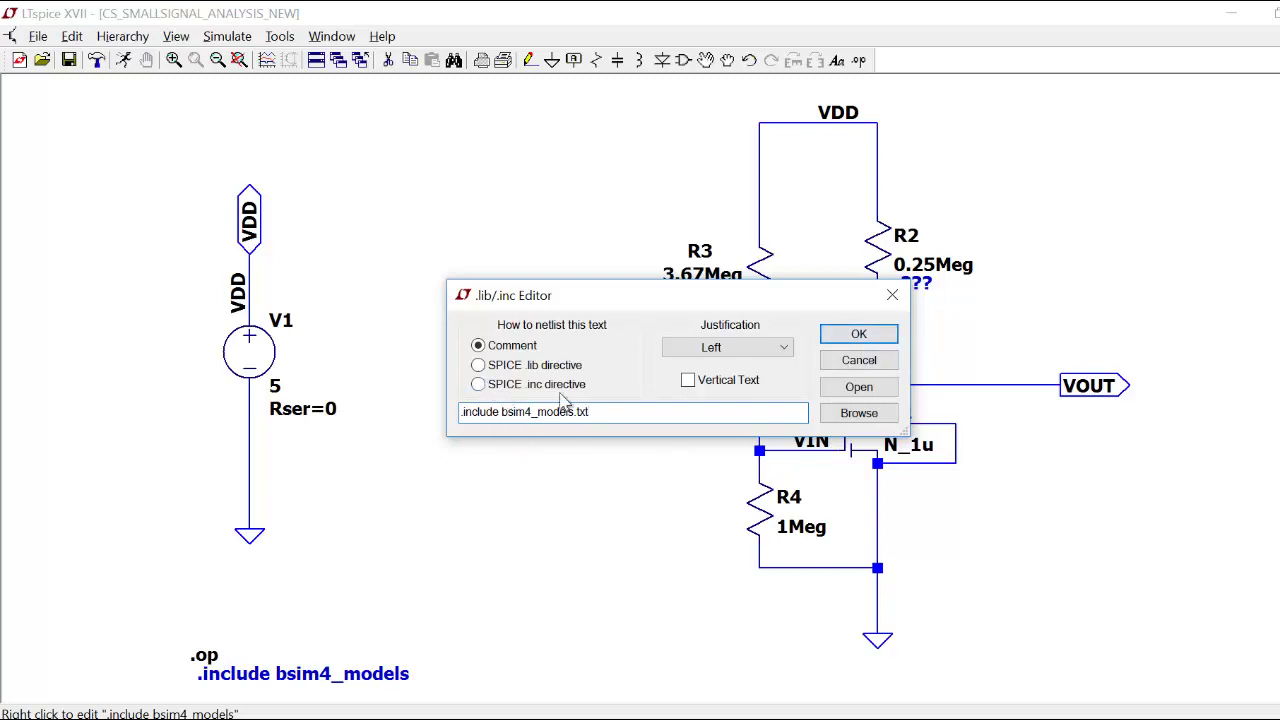
click(886, 340)
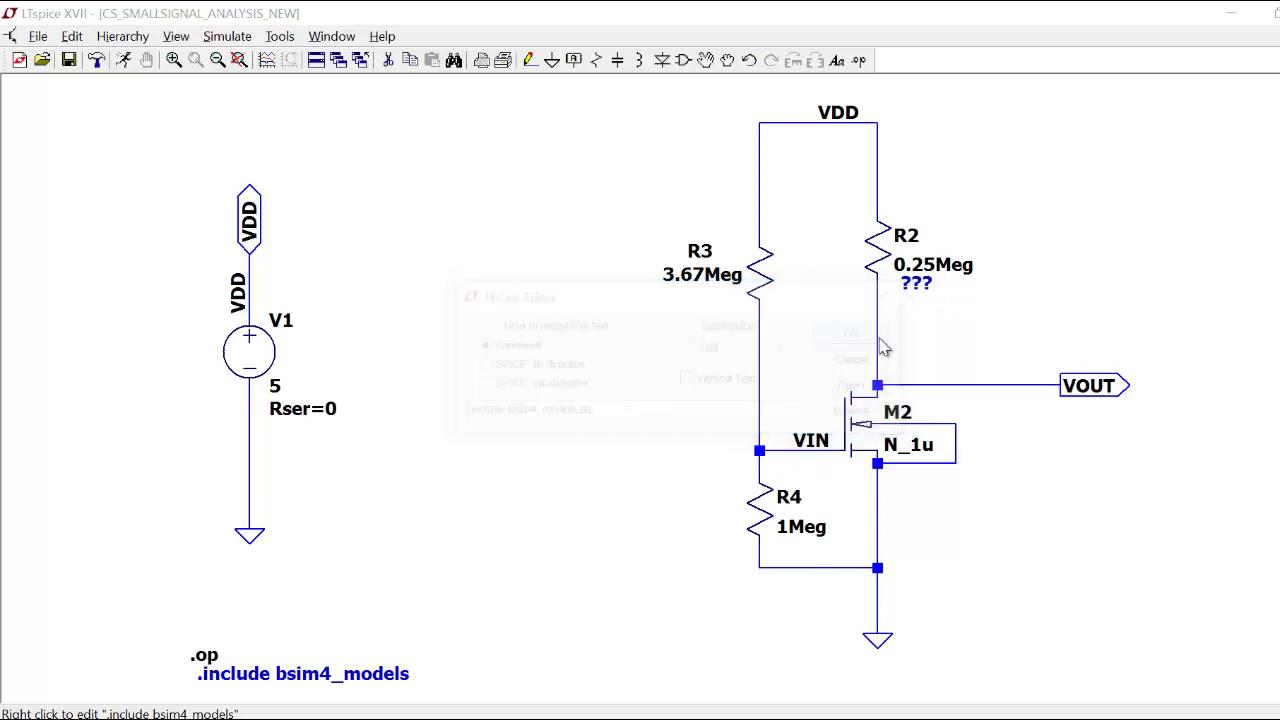
click(125, 62)
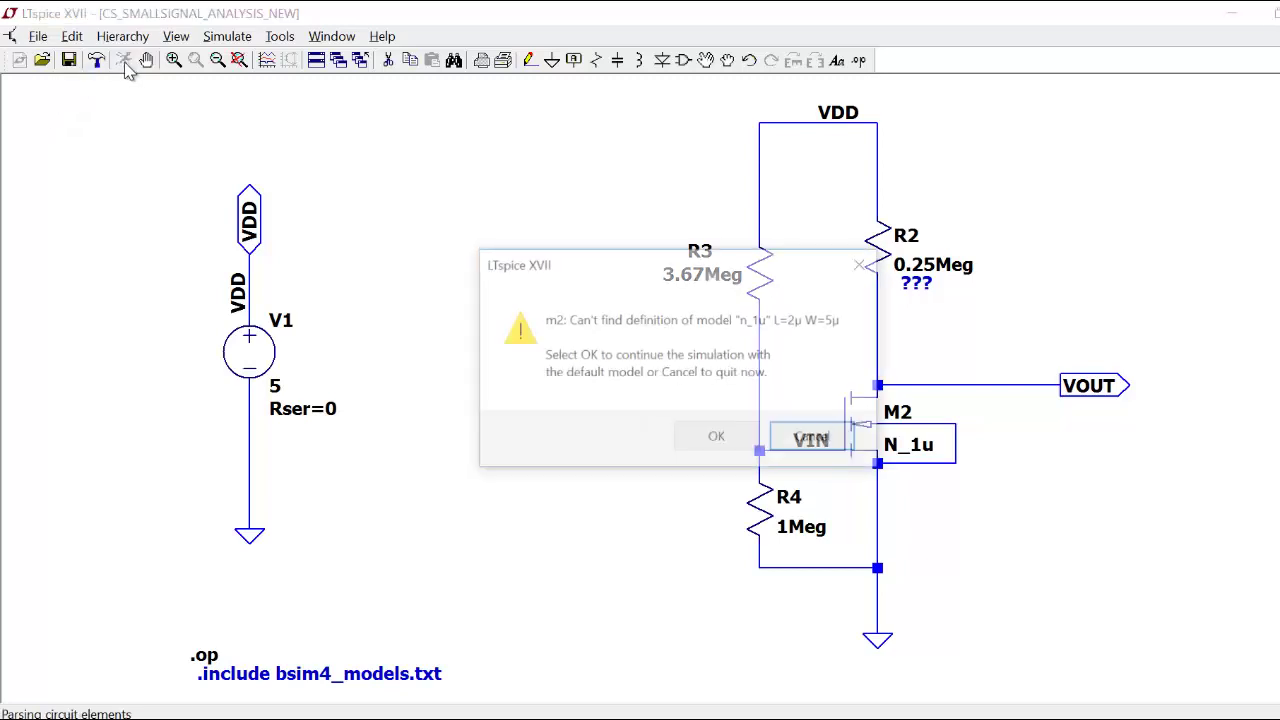
click(814, 437)
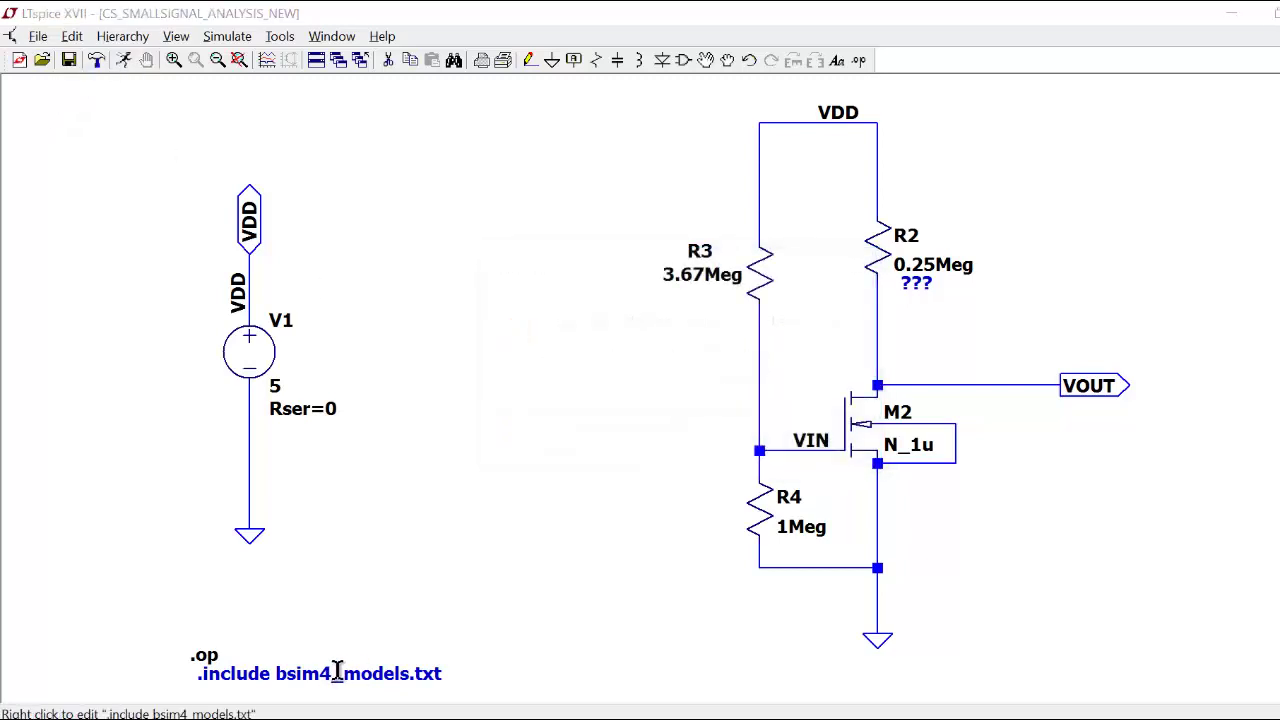
Convert the ".include bsim4_models.txt" comment into a SPICE .inc directive and run the operating point simulation.
right_click(358, 686)
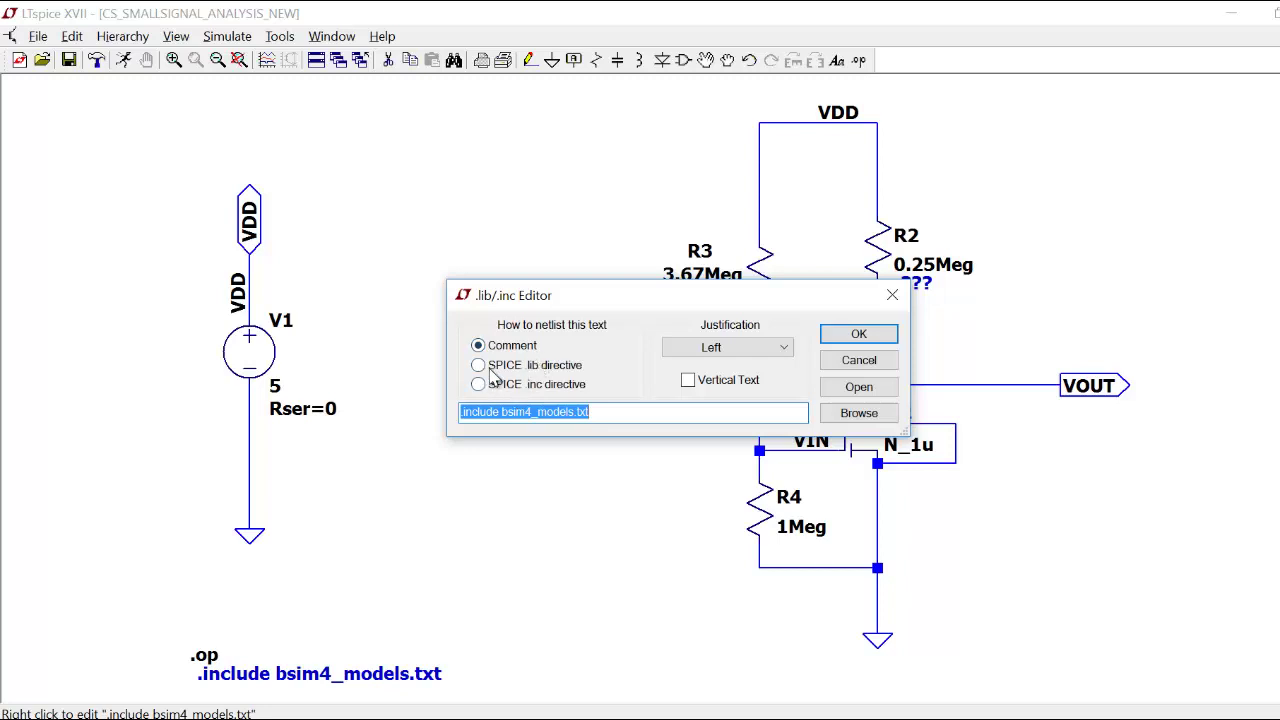
click(517, 389)
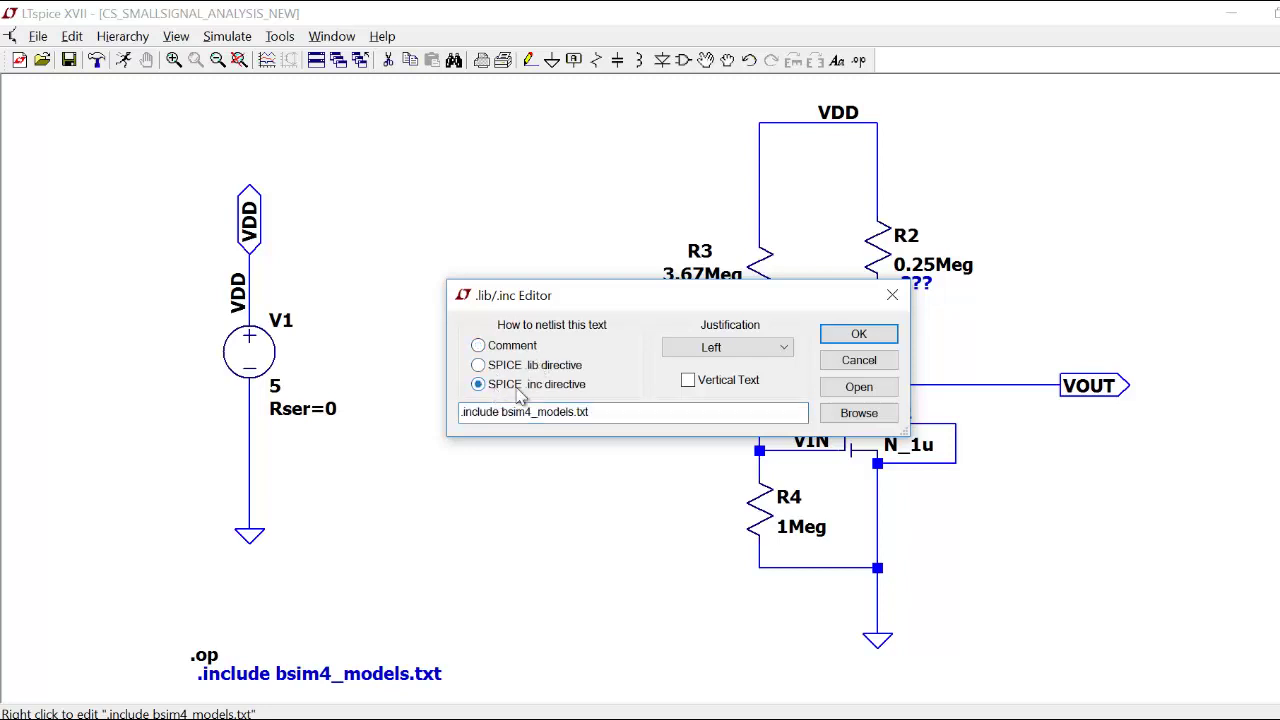
click(851, 336)
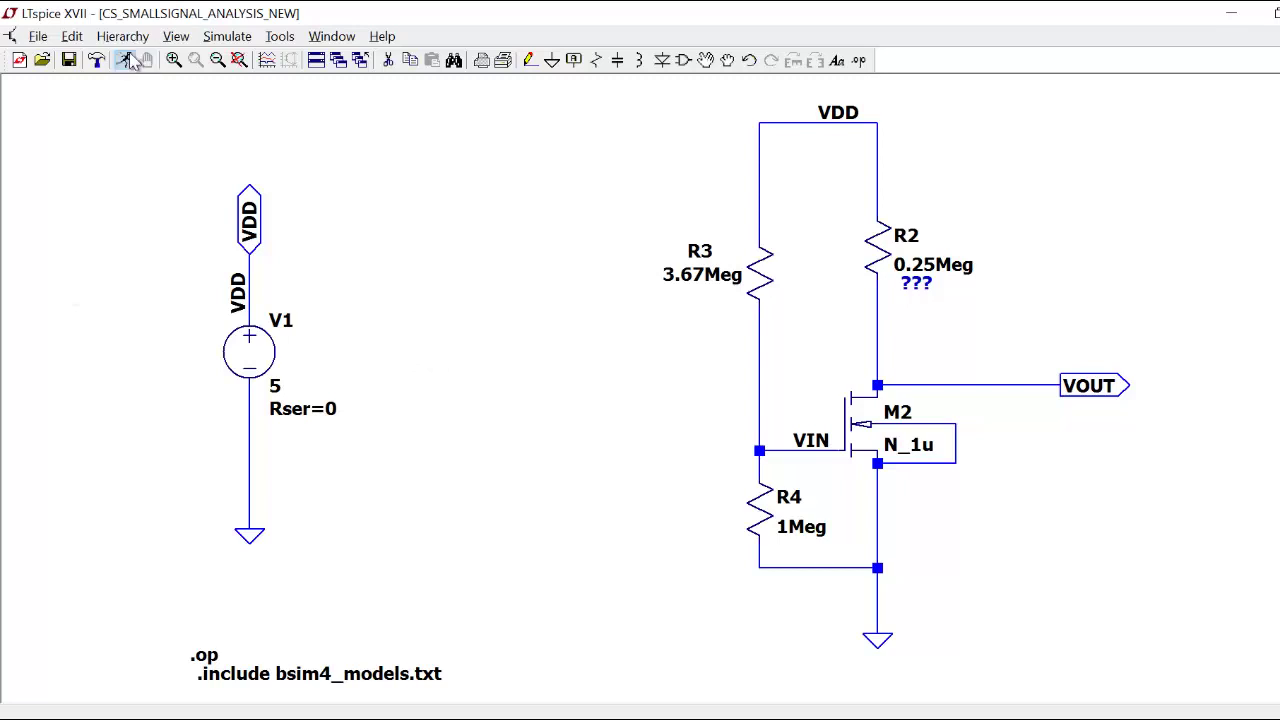
click(126, 60)
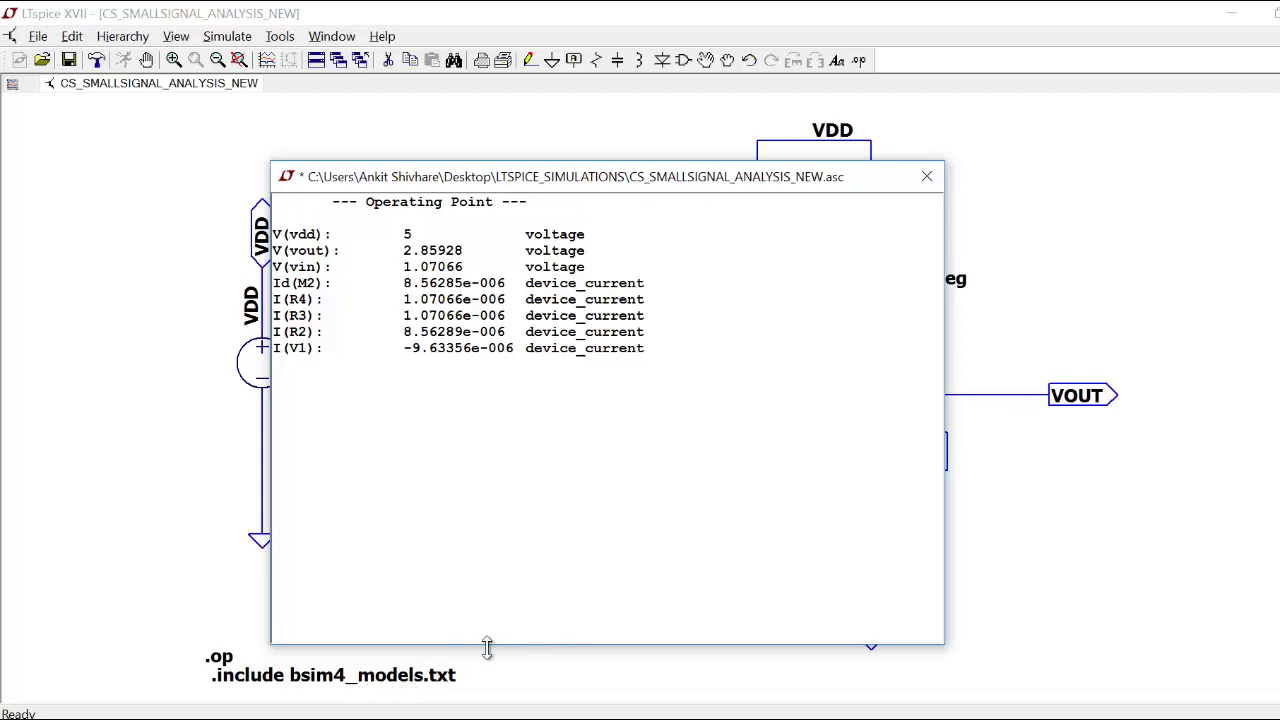
Examine the operating point voltages and currents beside the amplifier, close the results and review the design specification line above the schematic.
drag(600, 180, 316, 76)
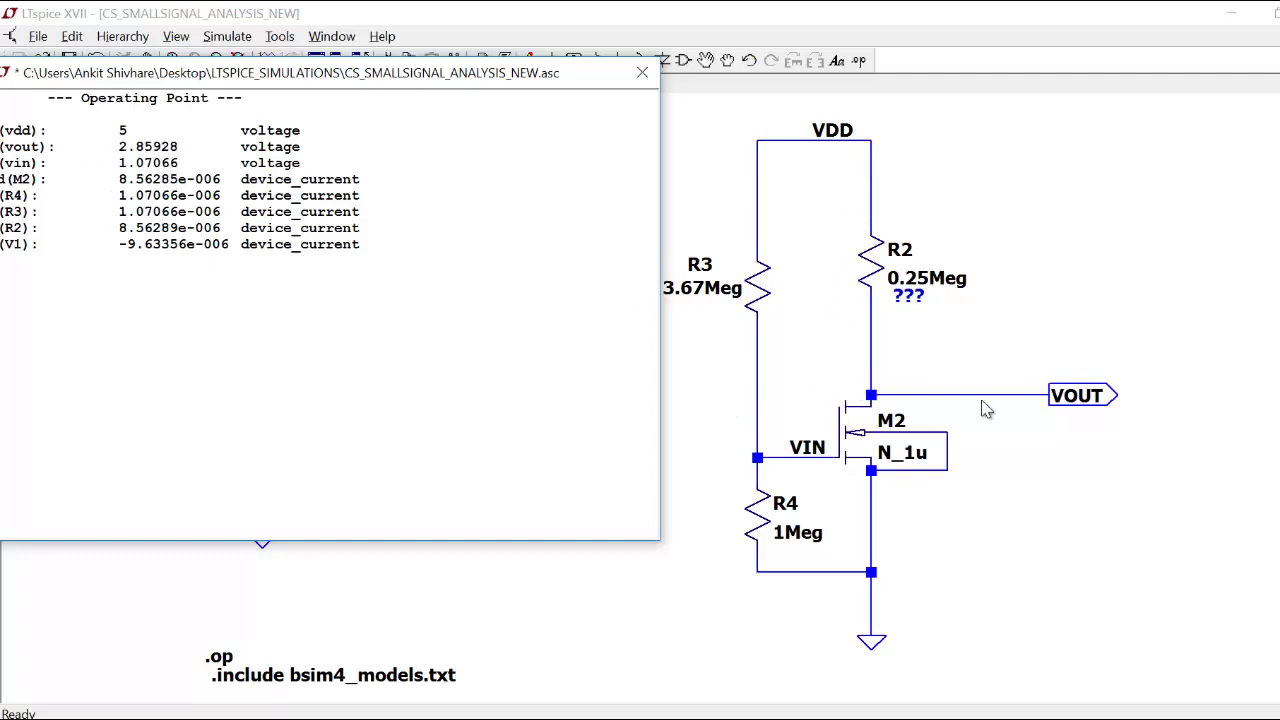
drag(243, 79, 399, 27)
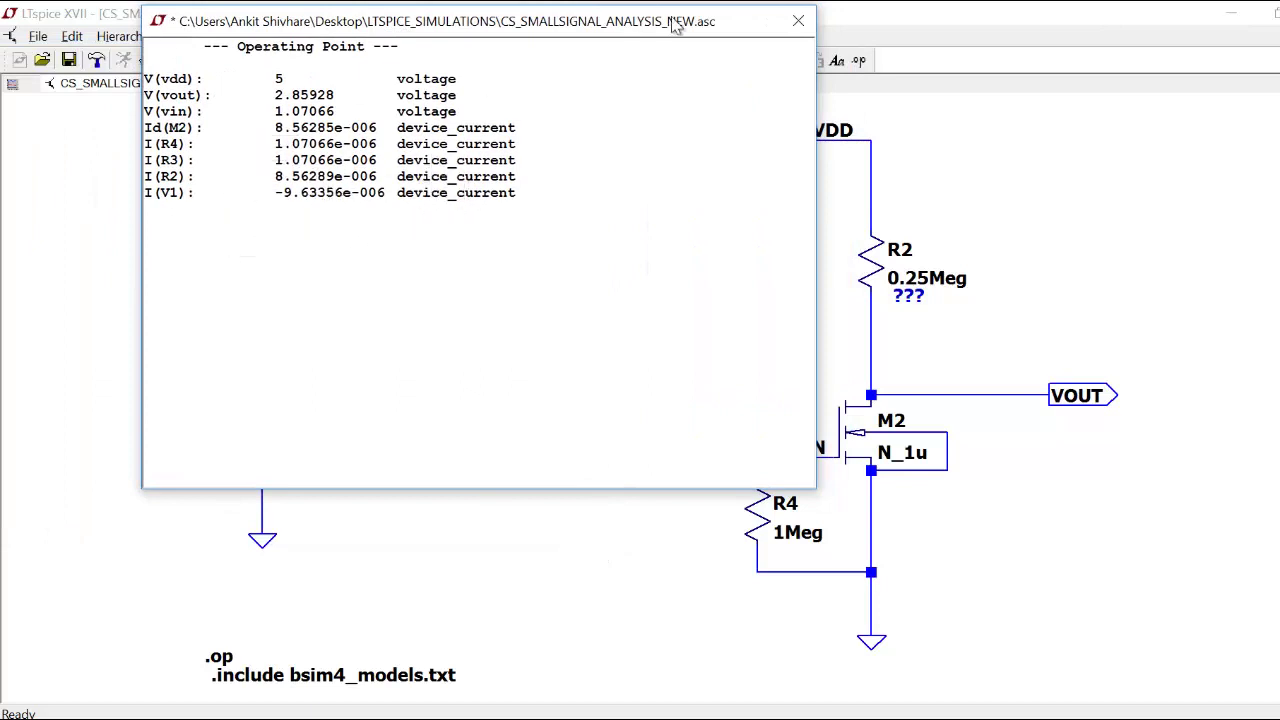
click(797, 22)
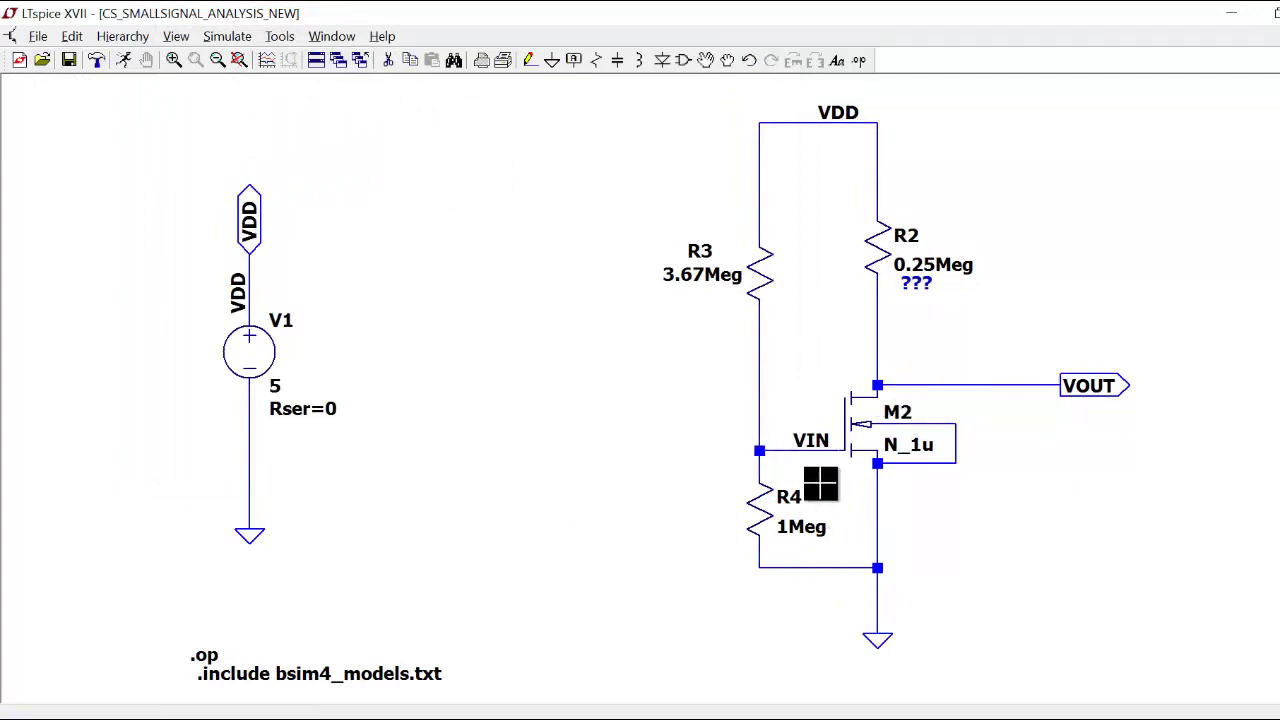
scroll(629, 491, down, 3)
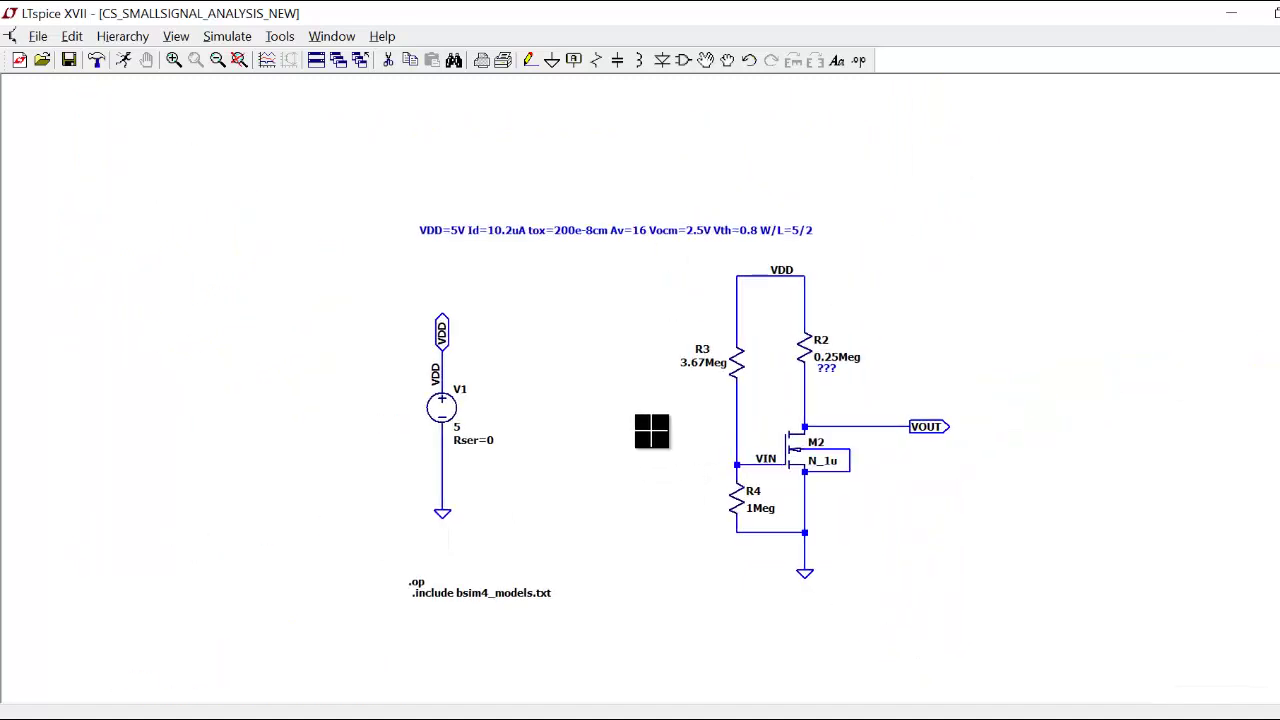
scroll(651, 437, up, 2)
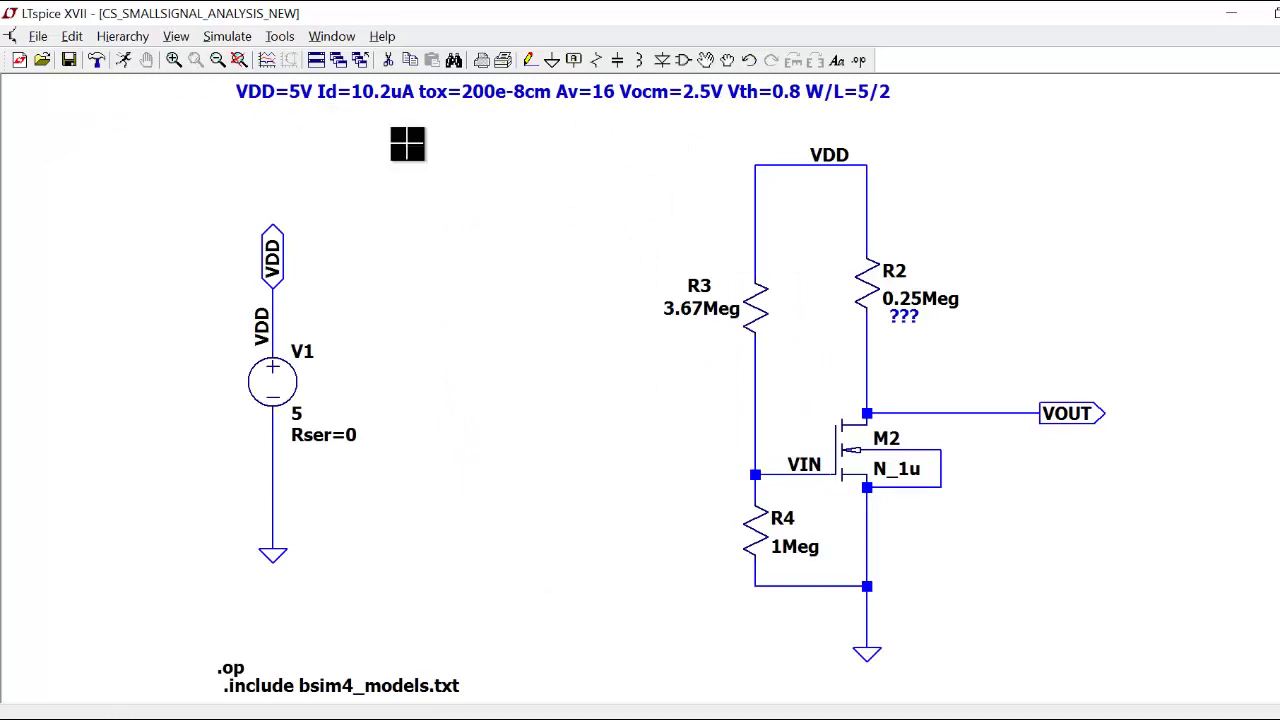
Place a second voltage source on the schematic between the VDD supply and resistor R4.
click(684, 66)
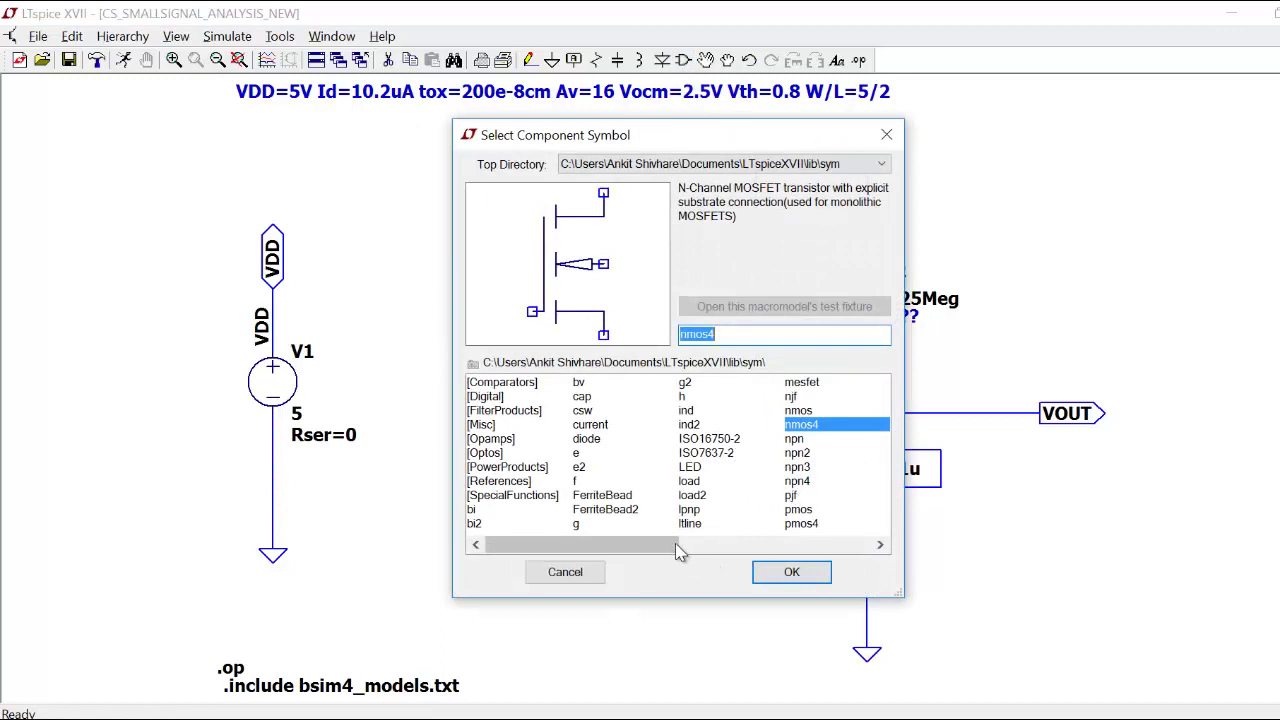
click(710, 545)
click(700, 426)
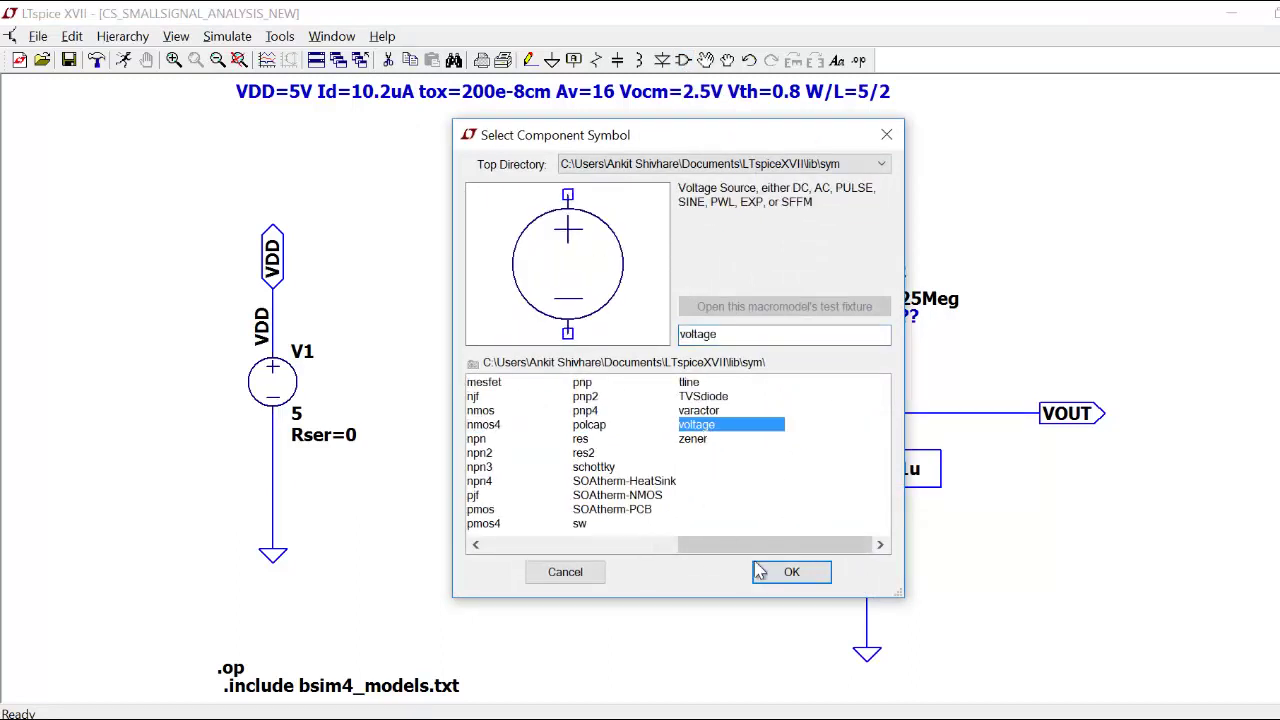
click(791, 571)
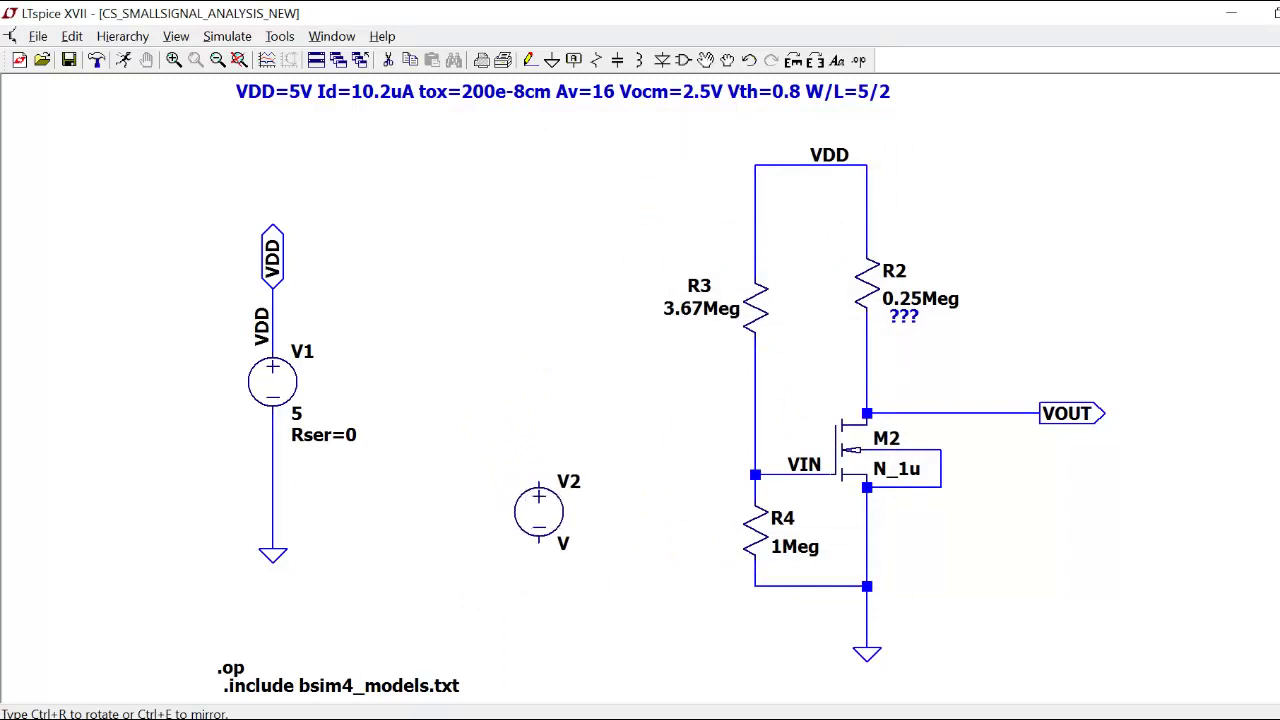
click(545, 515)
key(Escape)
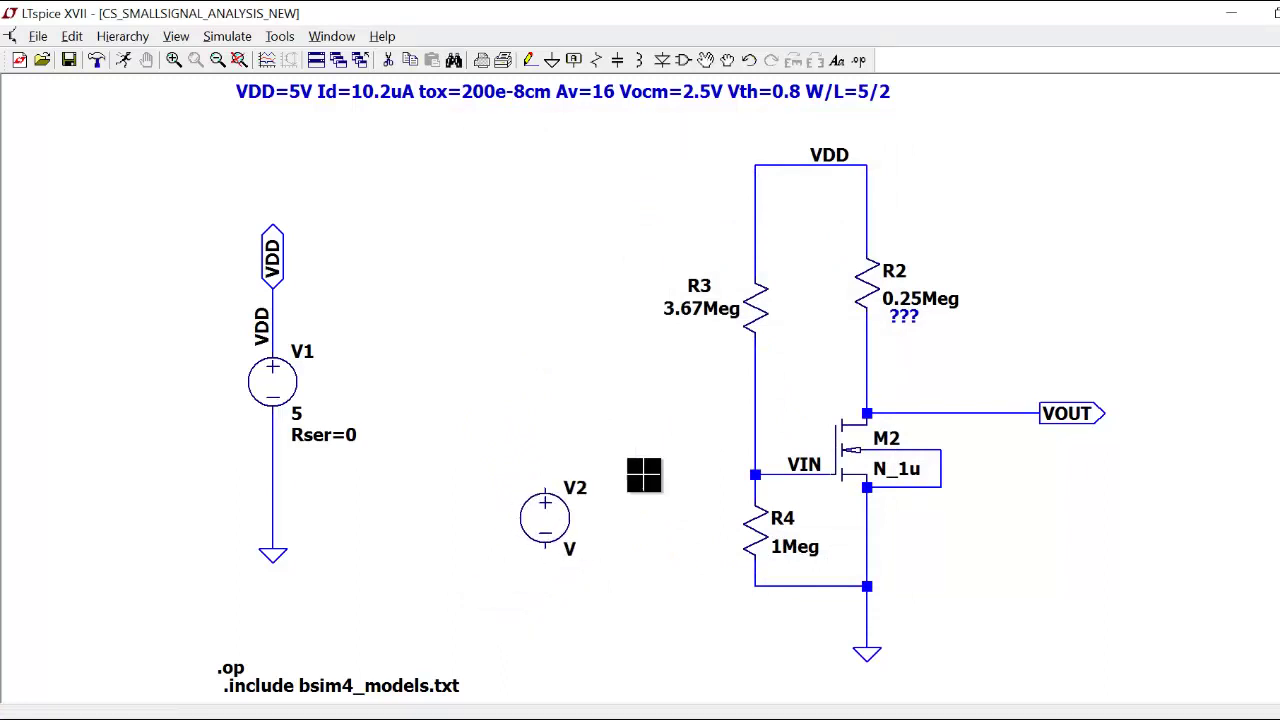
Set the new voltage source to a SINE function with empty parameters and a small-signal AC amplitude of 1.
right_click(553, 516)
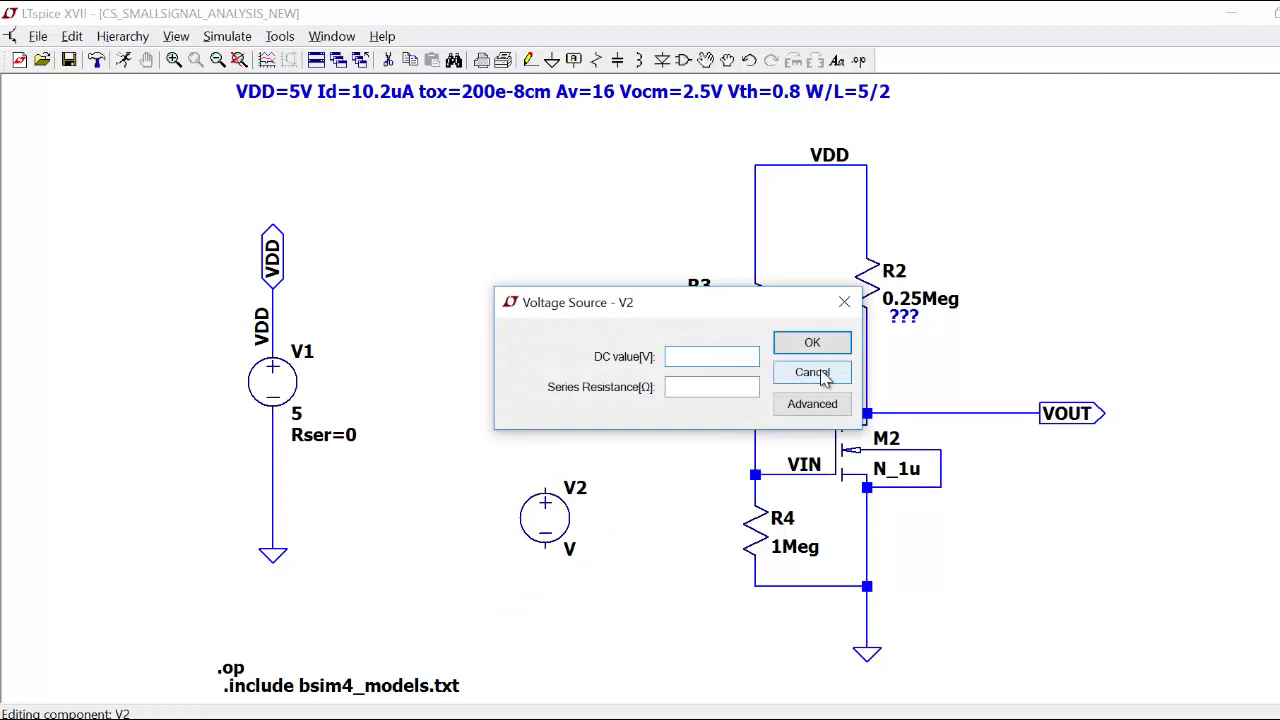
click(812, 372)
right_click(575, 515)
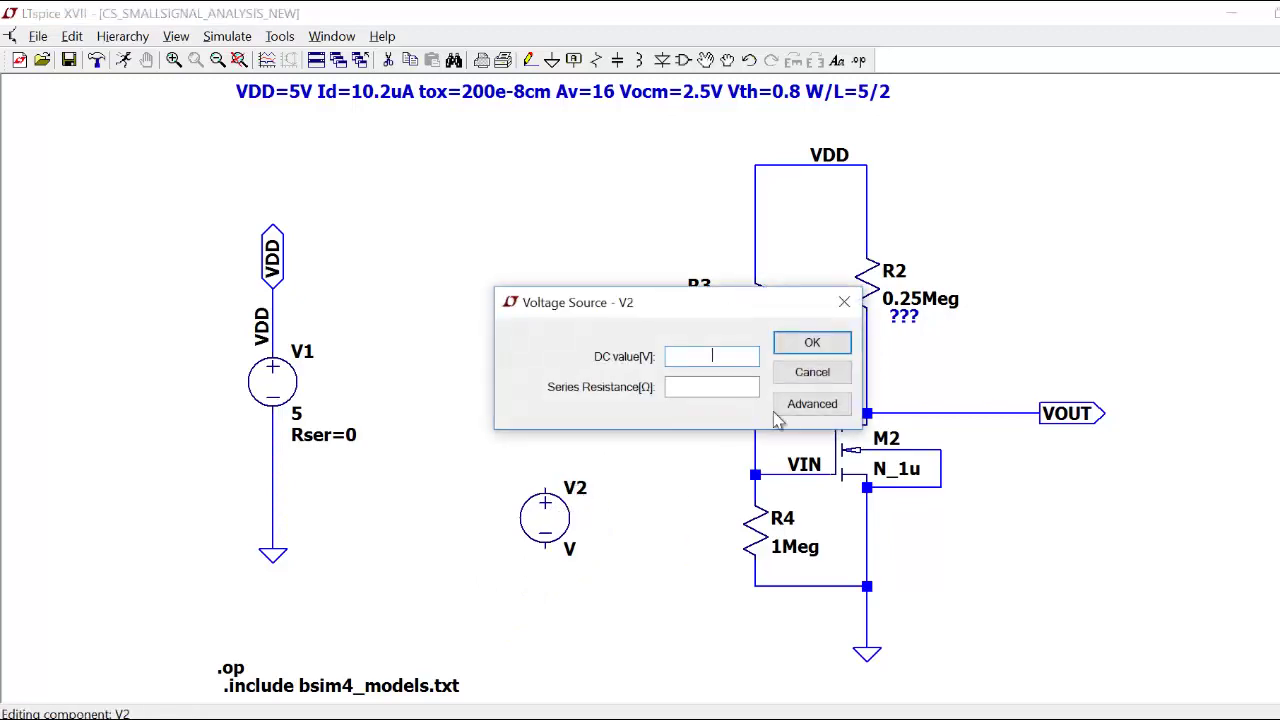
click(811, 403)
click(918, 263)
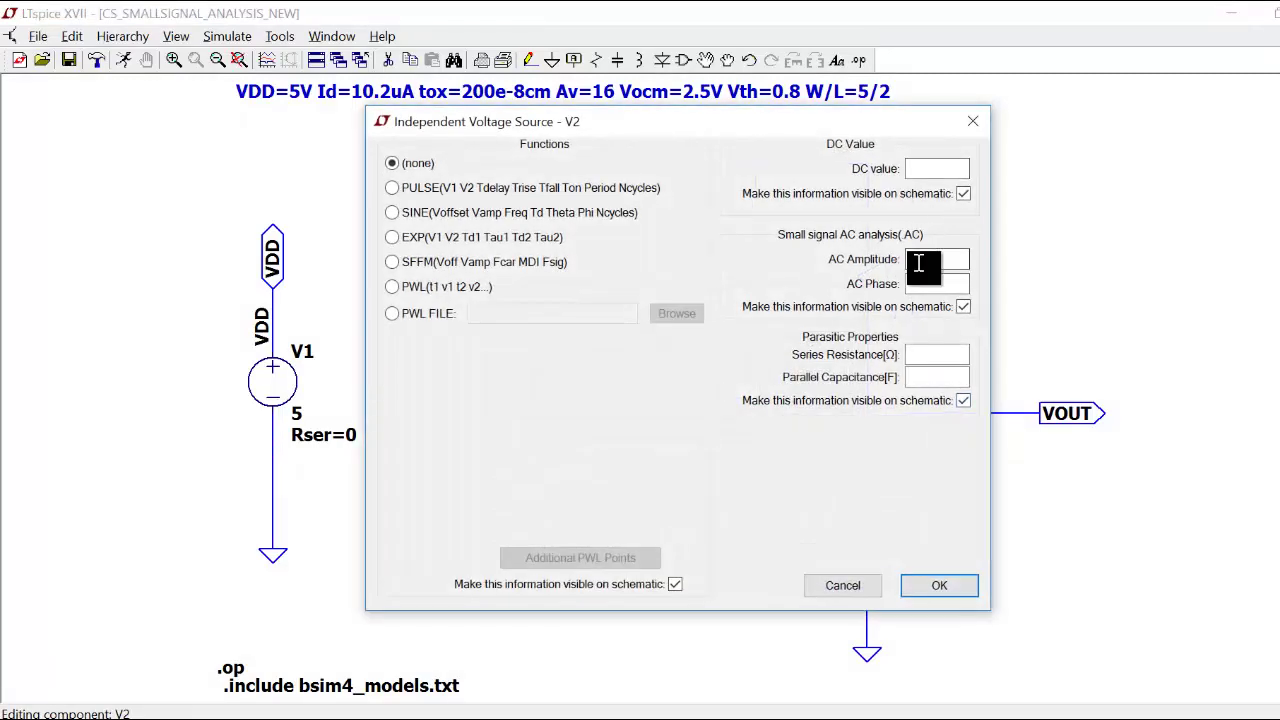
text(1)
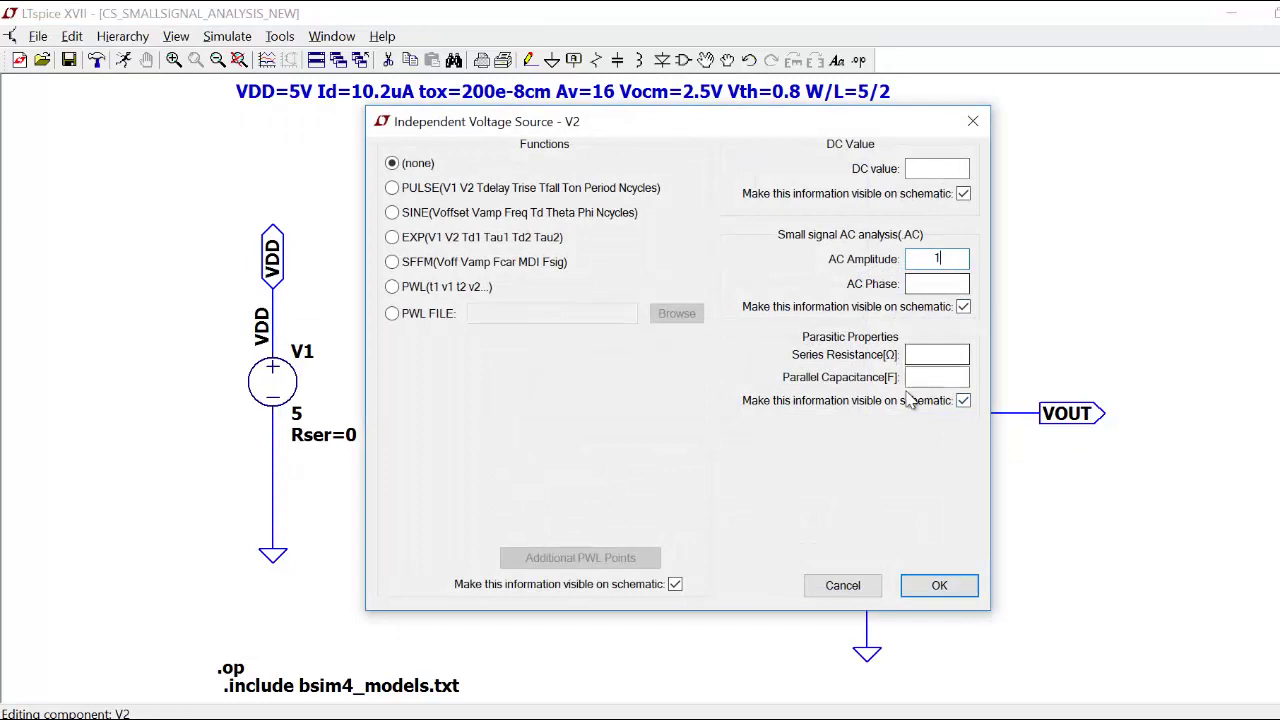
click(392, 212)
click(645, 387)
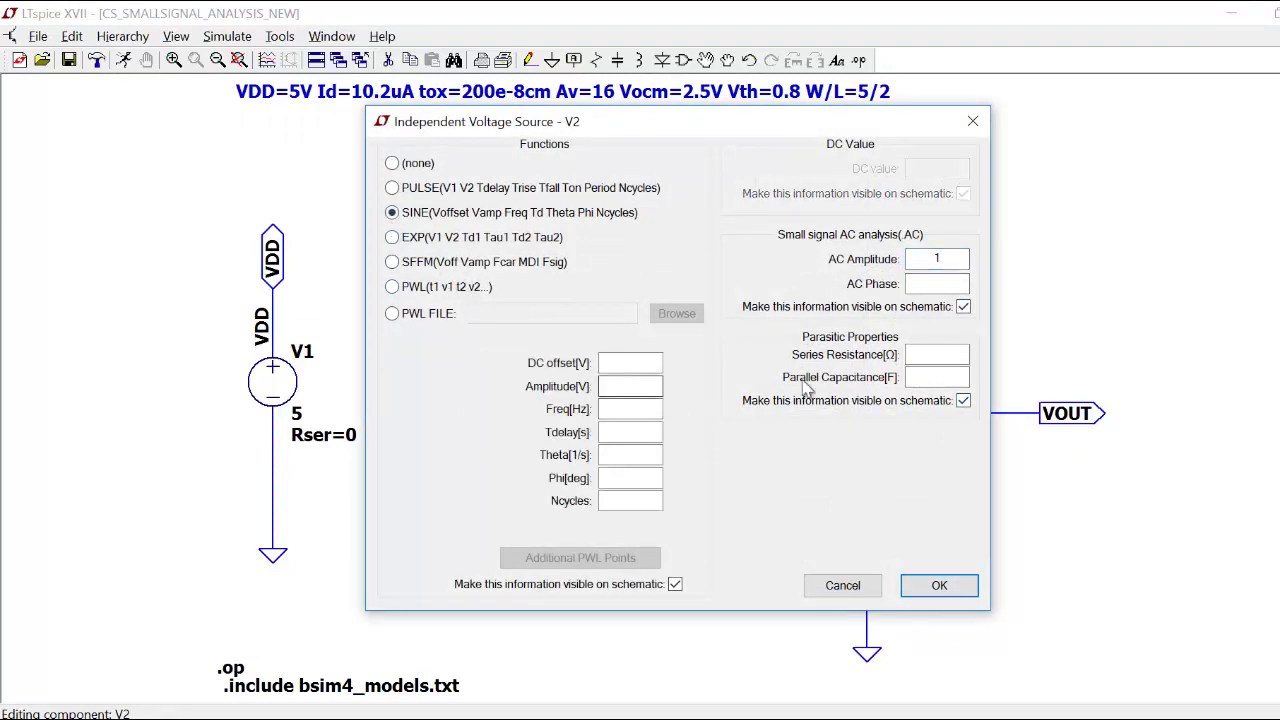
click(940, 587)
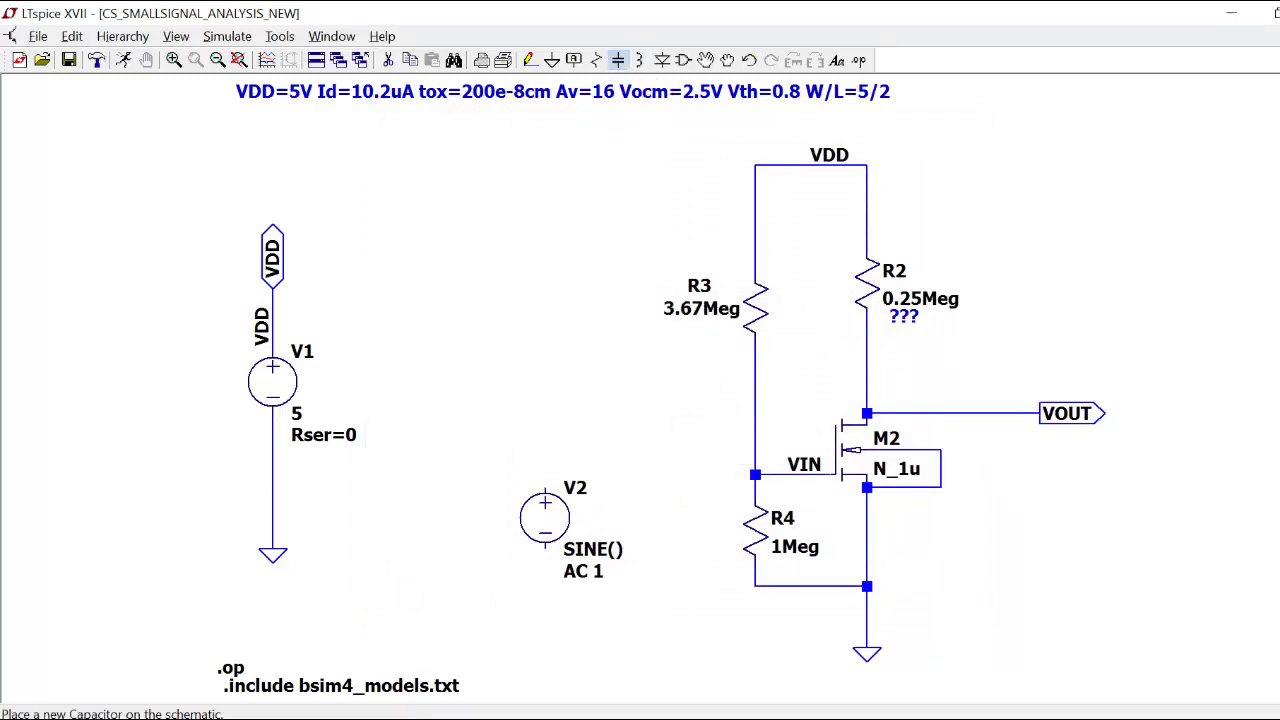
Place a horizontal capacitor C1 between source V2 and the VIN node, and wire its output side to VIN.
click(639, 60)
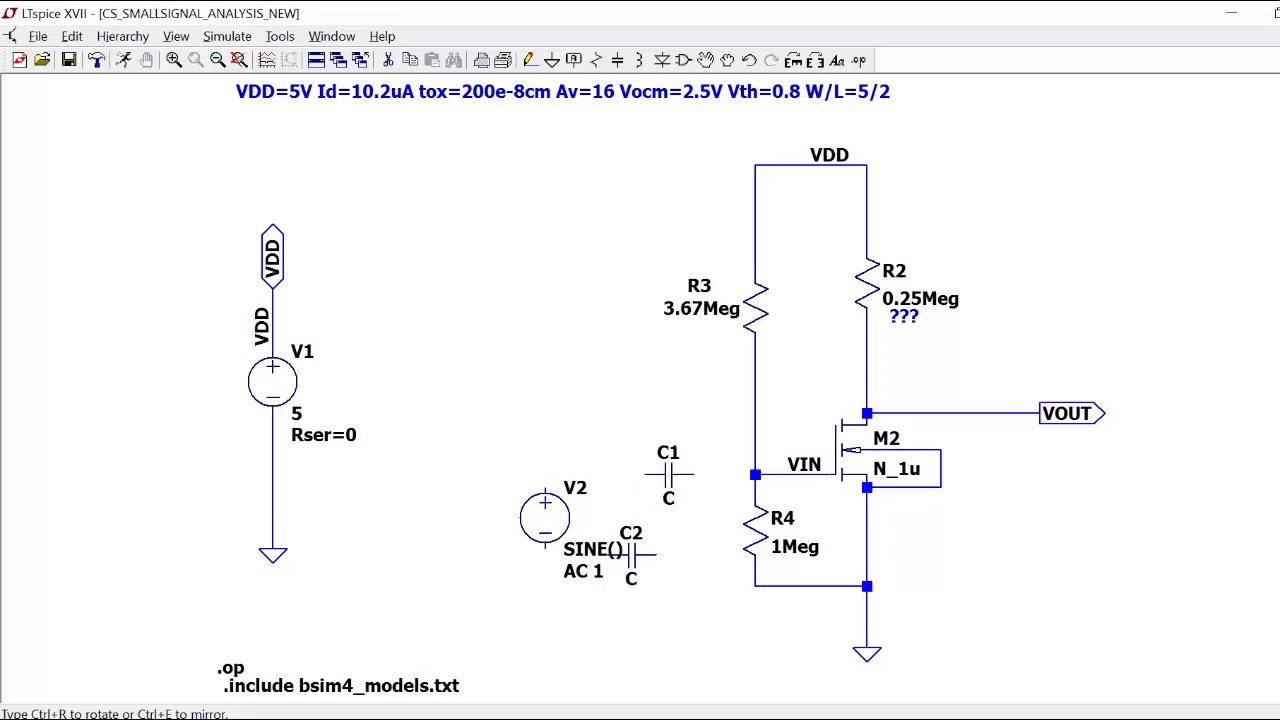
key(Escape)
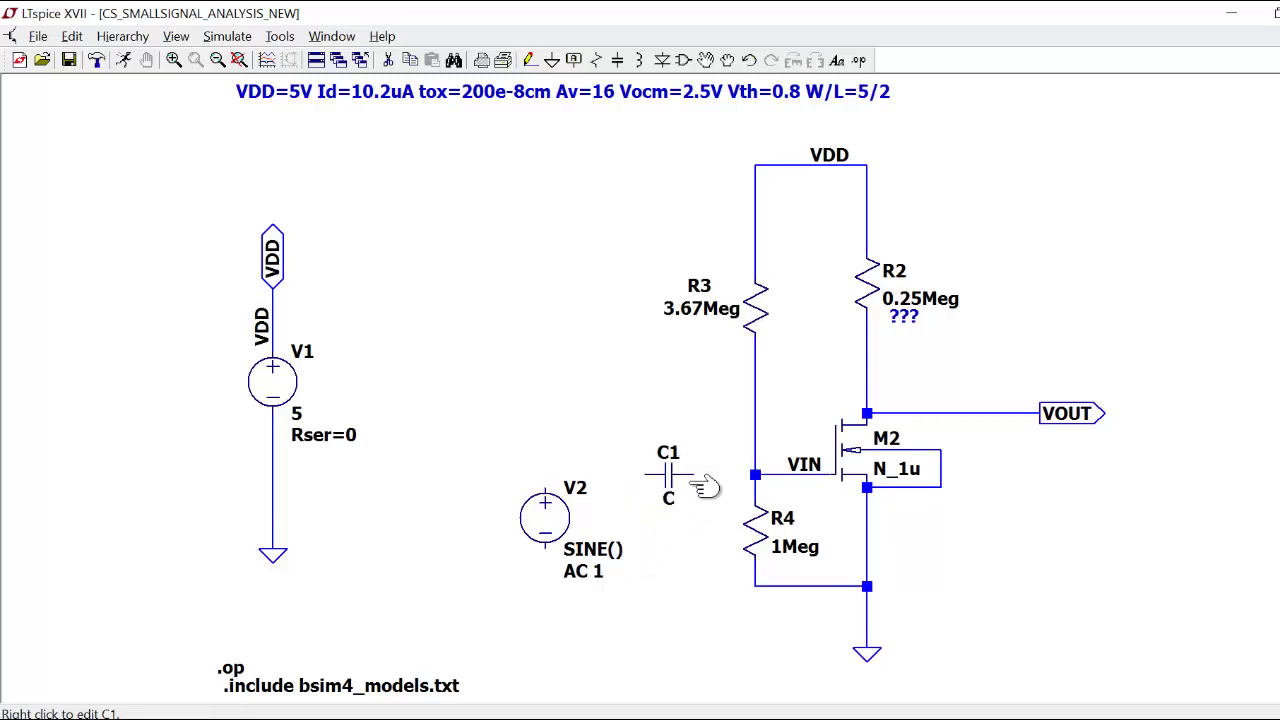
key(F3)
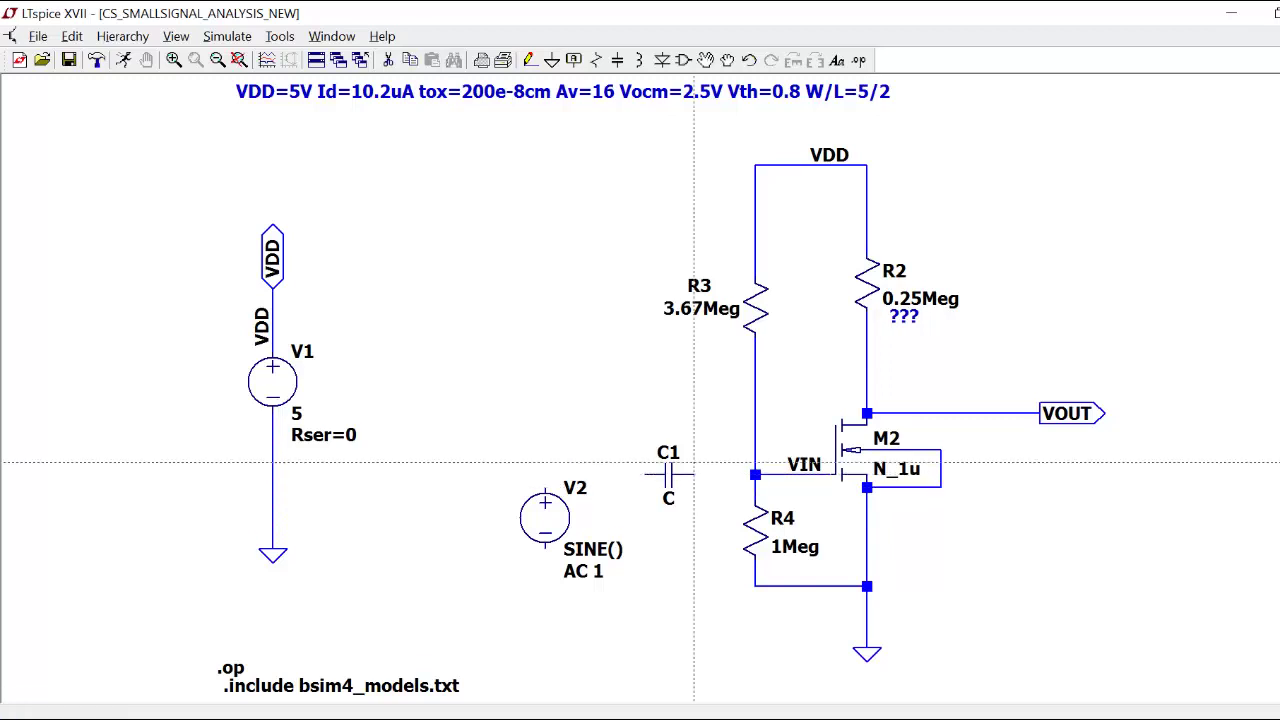
click(693, 474)
right_click(755, 487)
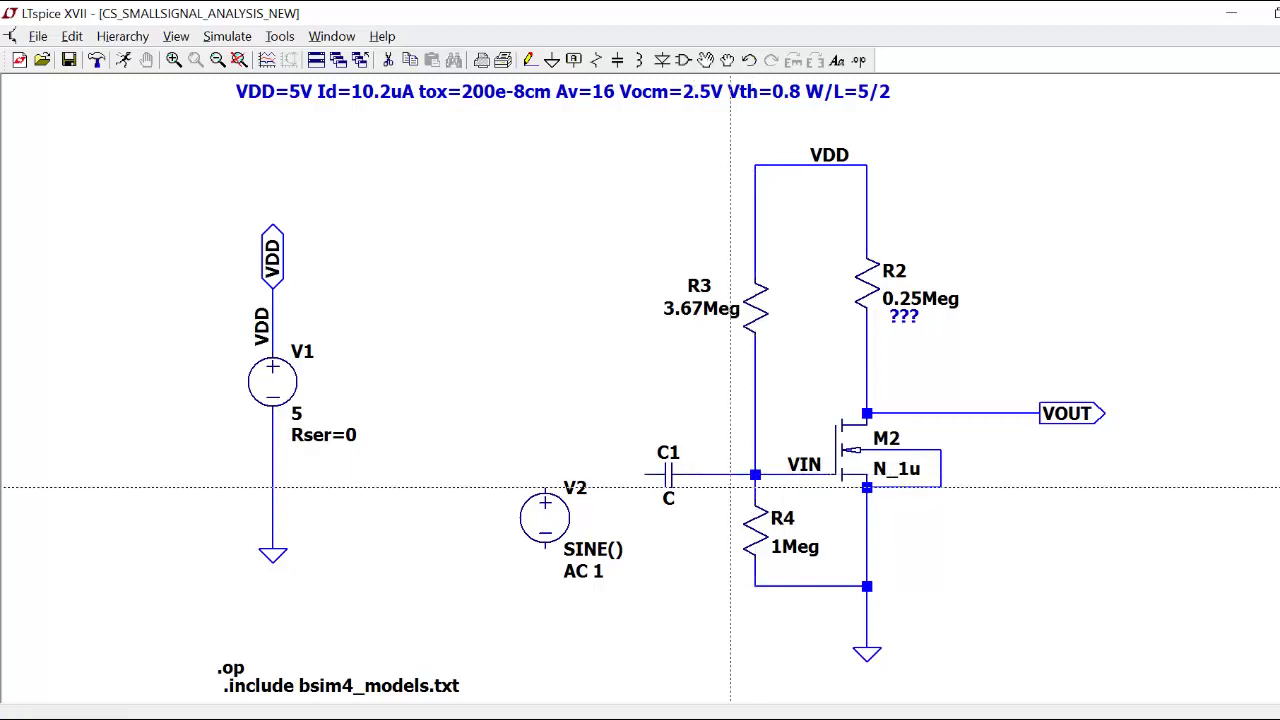
Wire V2's positive terminal to C1 and its negative terminal to the ground line below R4, straightening that lower wire.
click(656, 474)
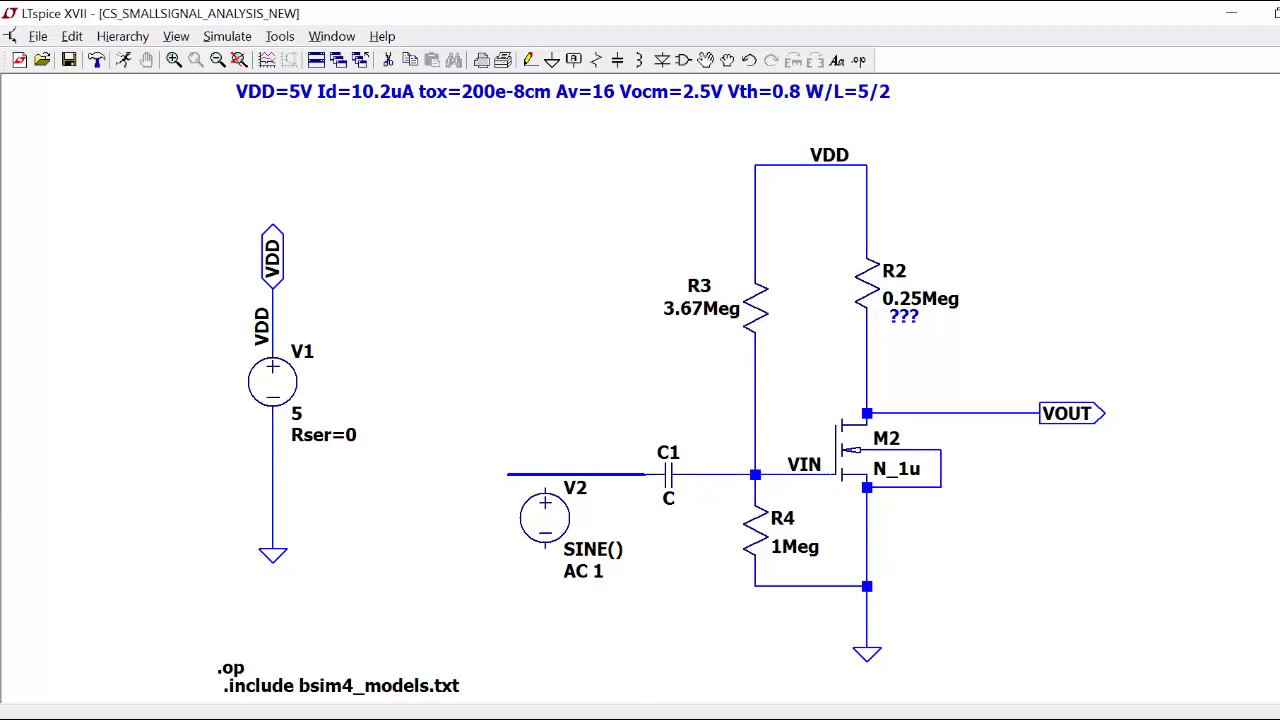
click(545, 476)
click(545, 541)
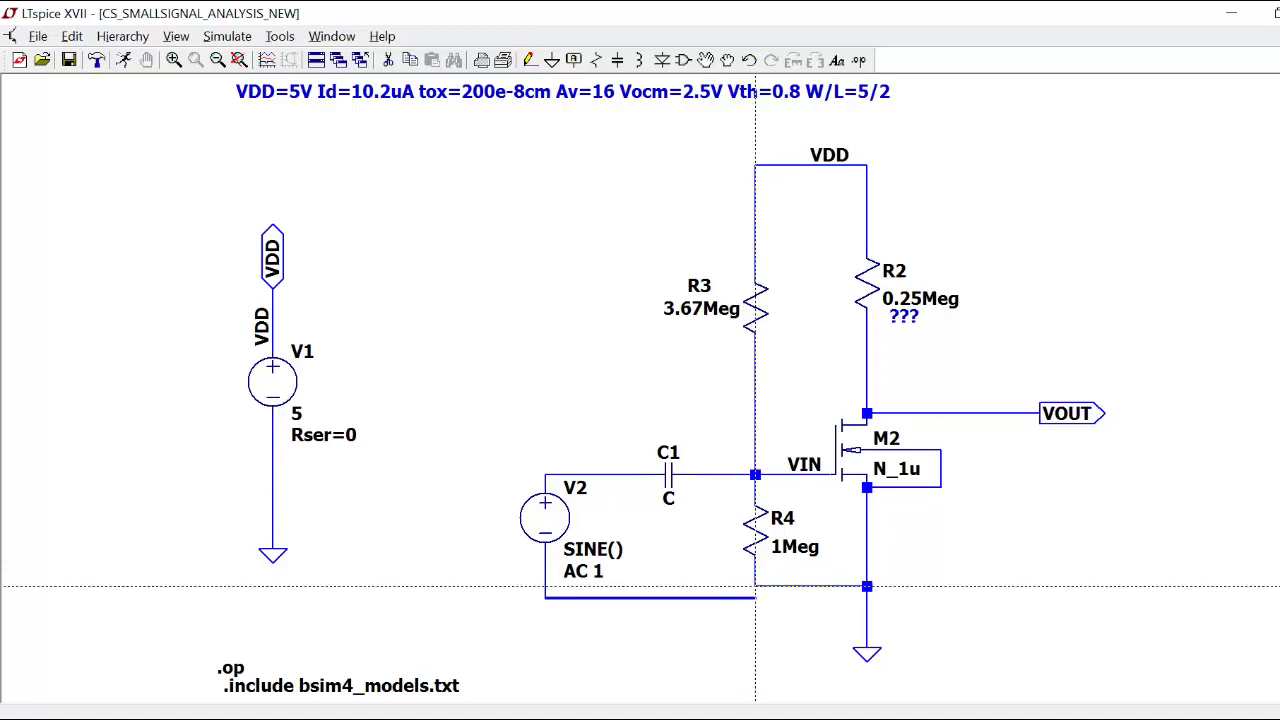
click(758, 588)
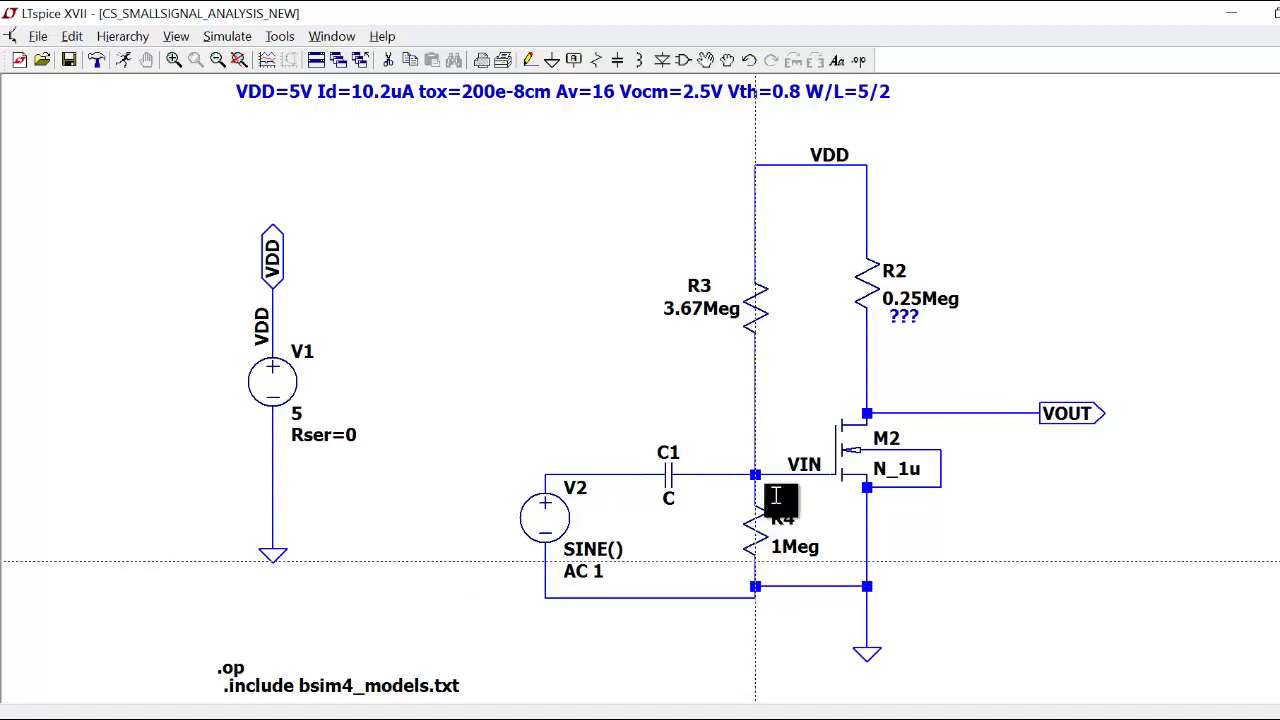
click(727, 60)
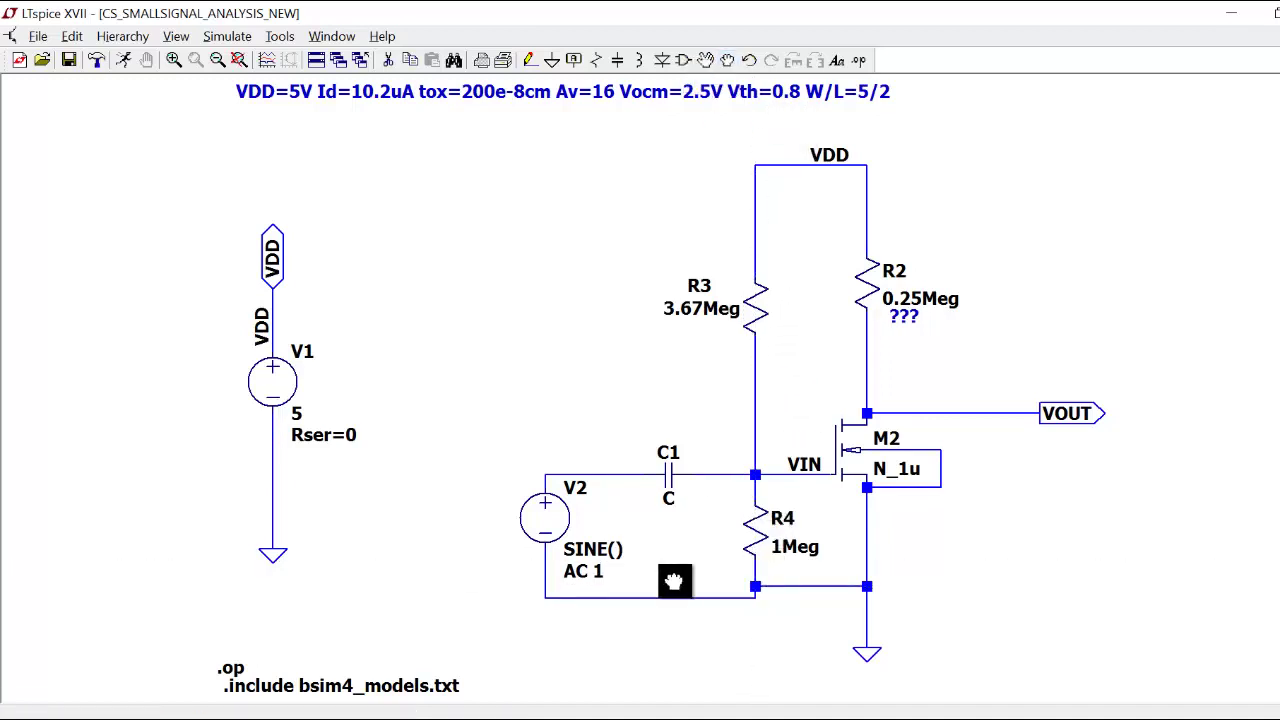
drag(676, 597, 676, 586)
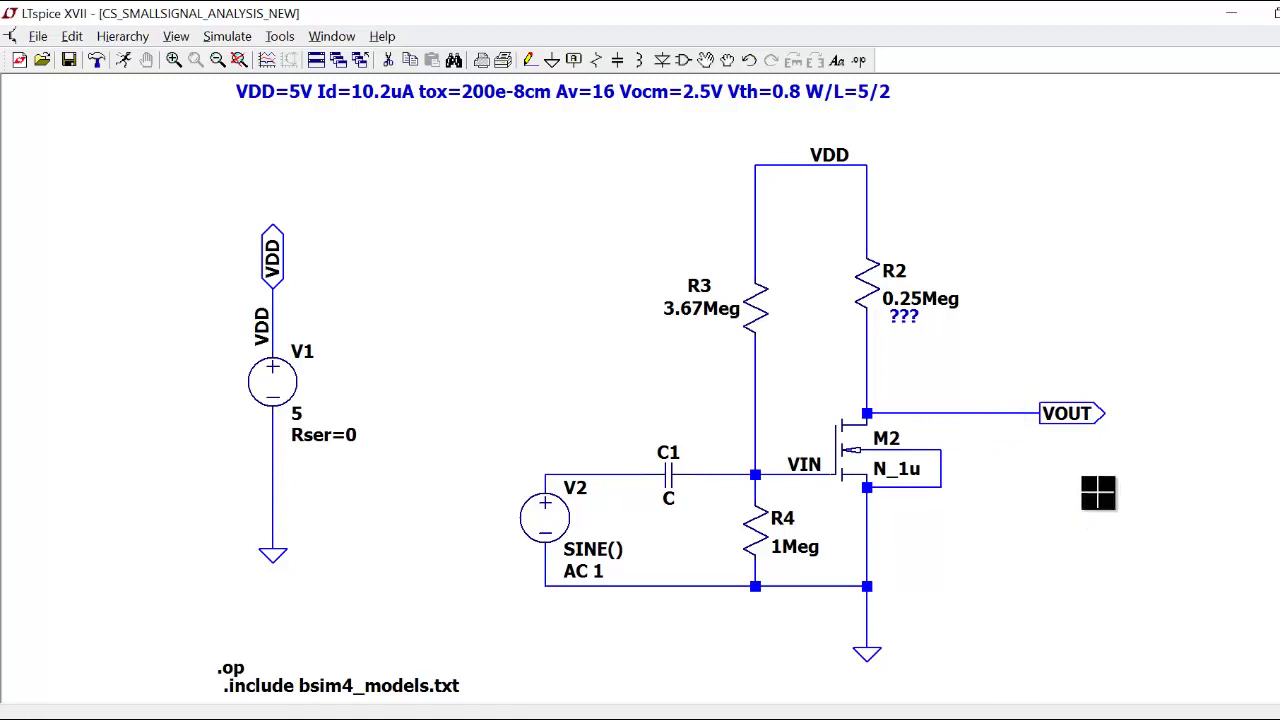
Replace the wire between M2's drain and the VOUT port with a series capacitor C2 wired at both ends.
click(1000, 413)
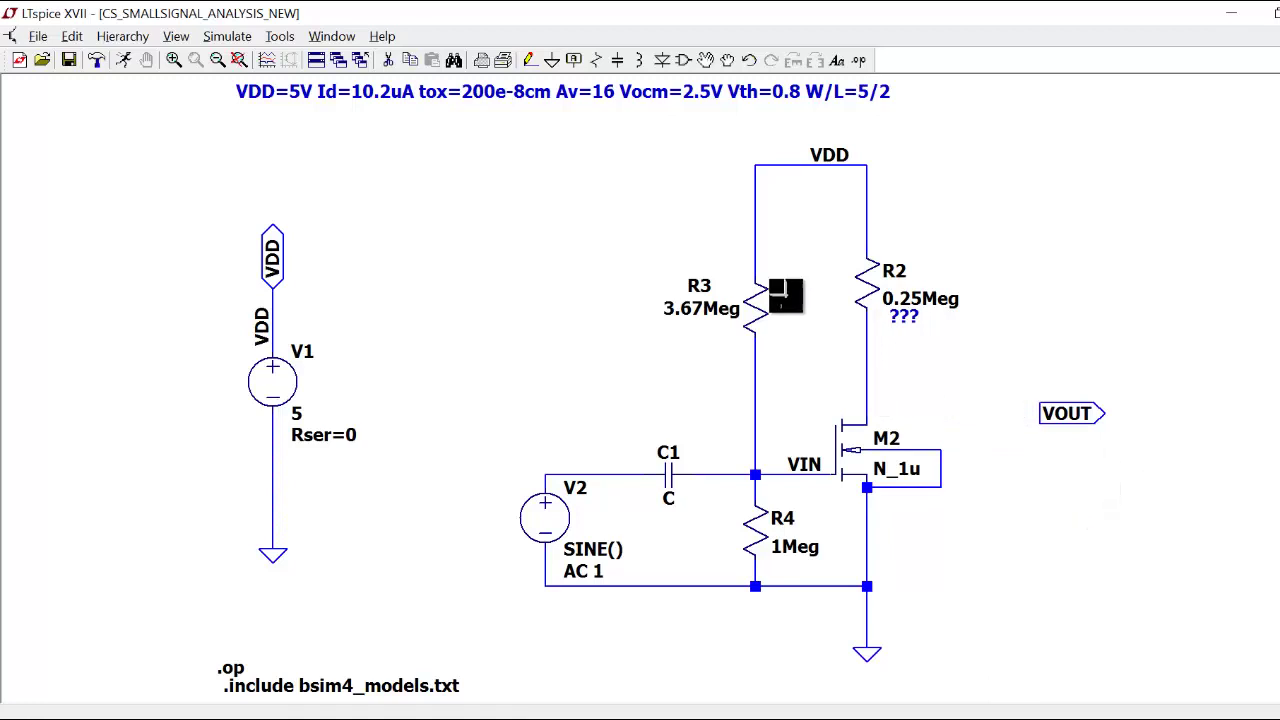
click(617, 60)
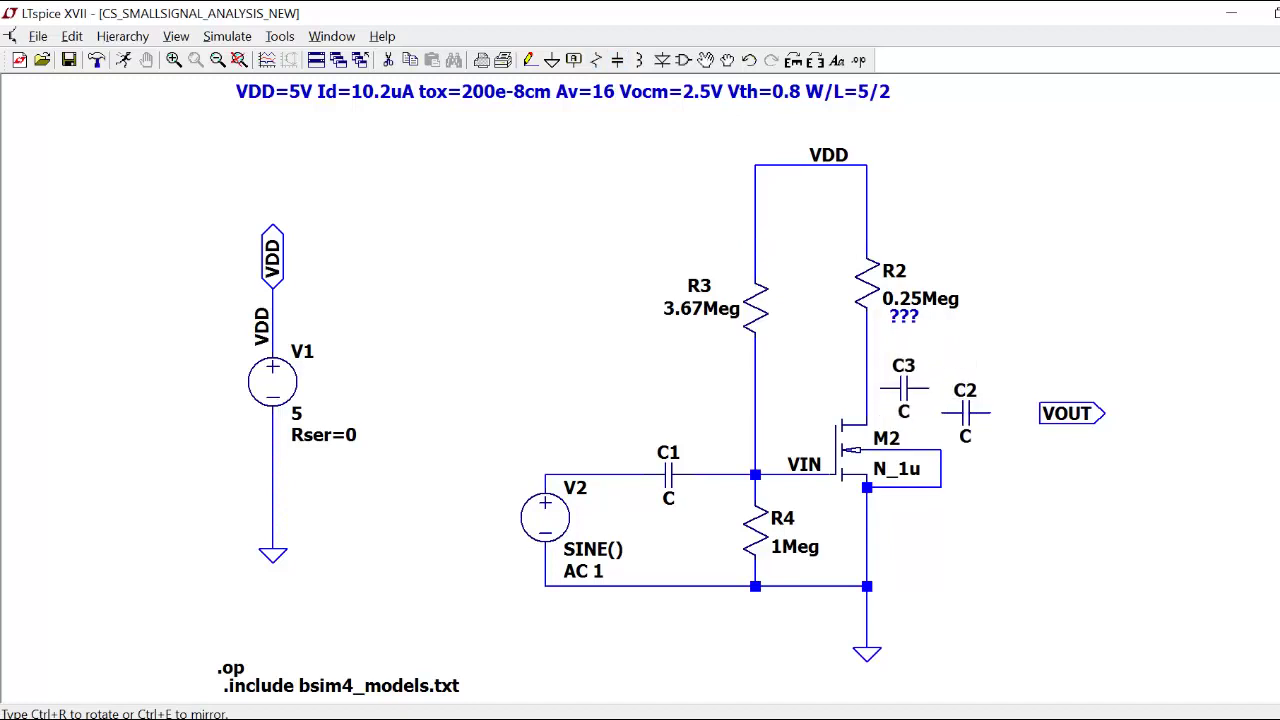
key(F3)
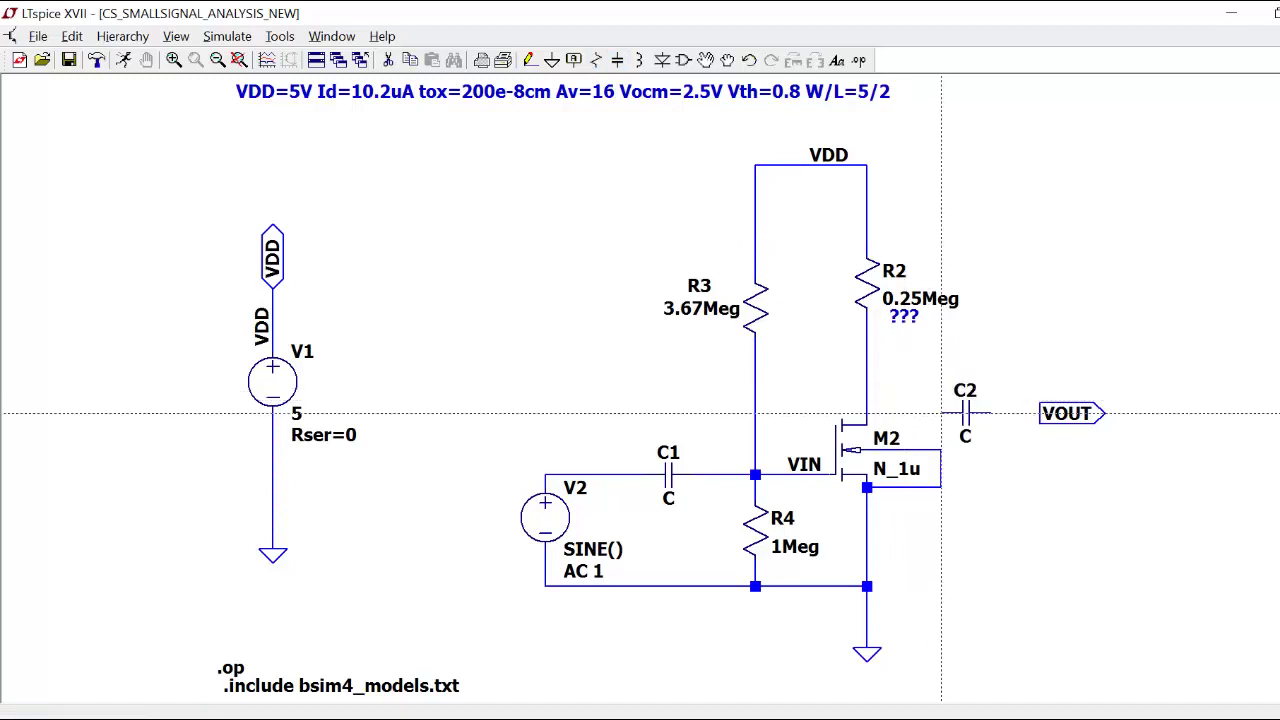
click(941, 412)
click(866, 412)
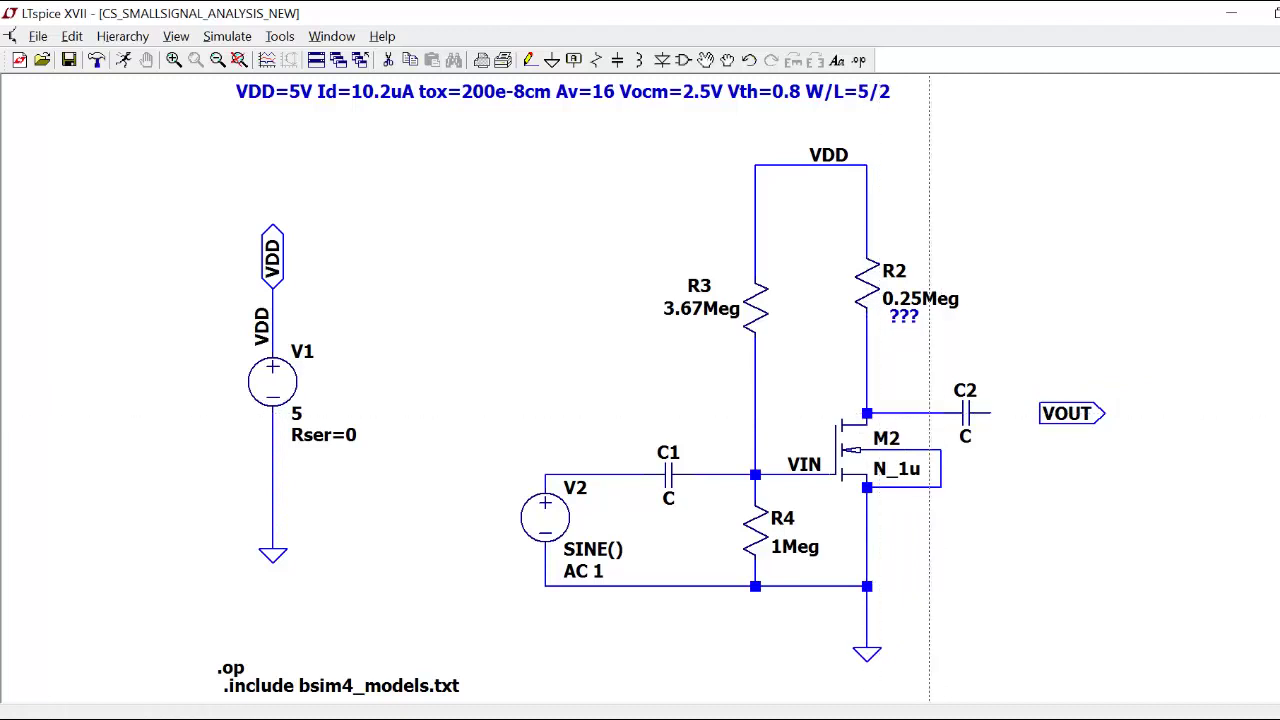
click(990, 412)
click(1040, 412)
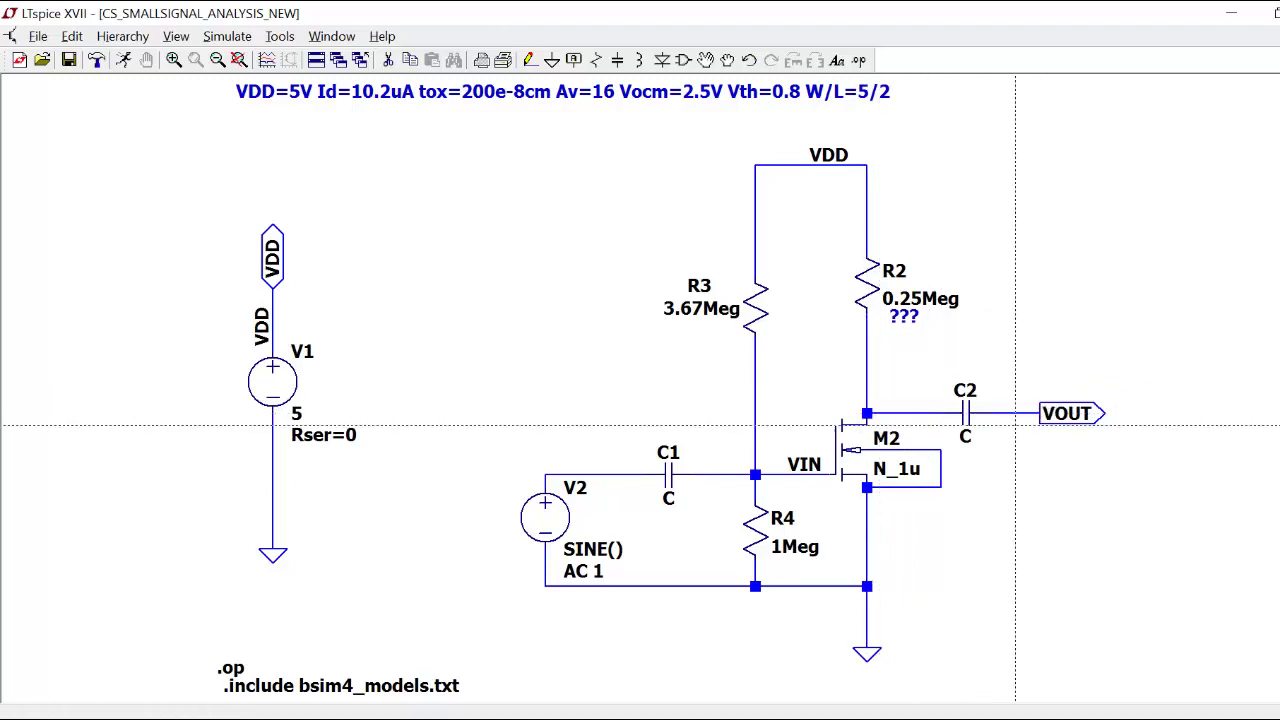
key(Escape)
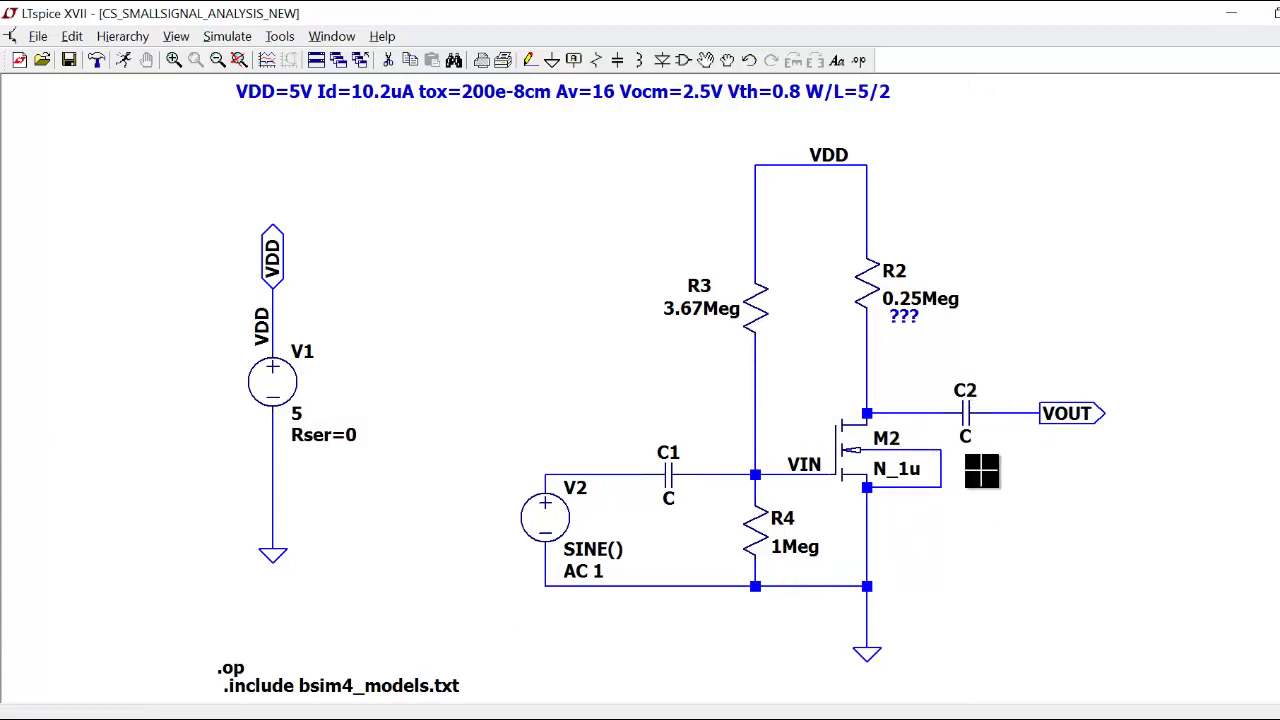
Set the capacitance of both coupling capacitors, C1 and C2, to 10u.
key(F7)
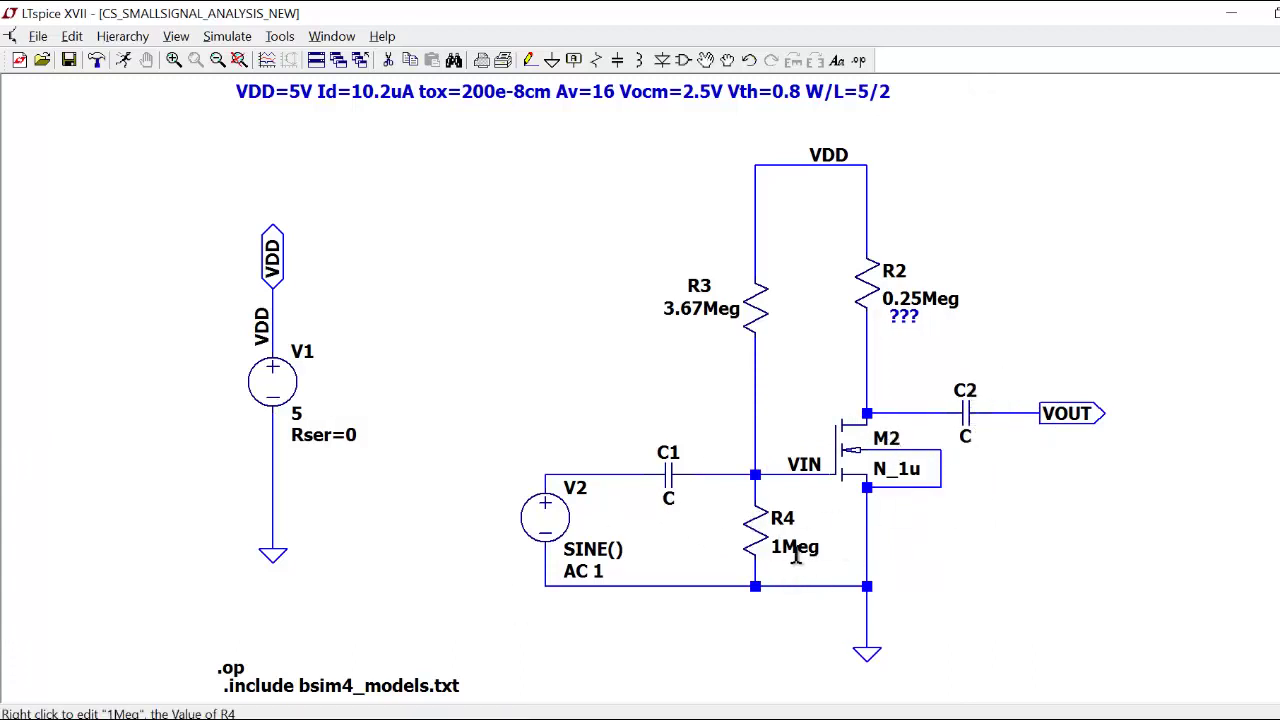
right_click(669, 478)
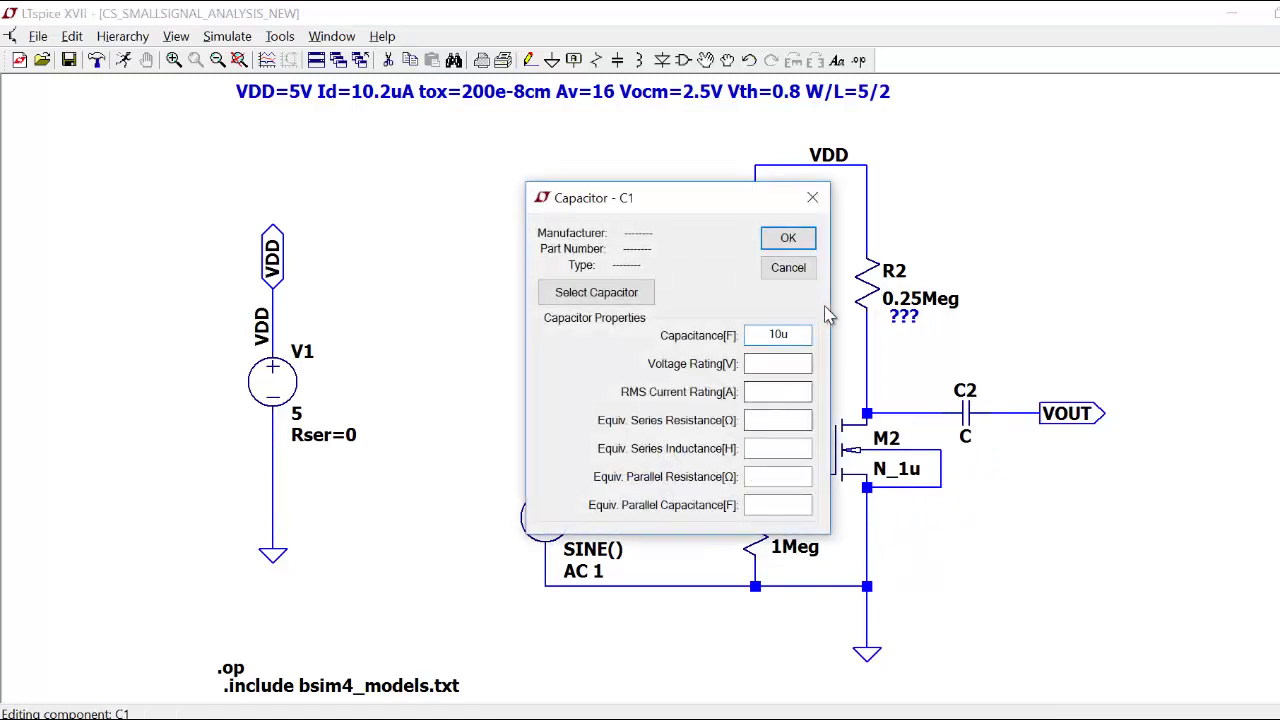
click(783, 241)
right_click(968, 410)
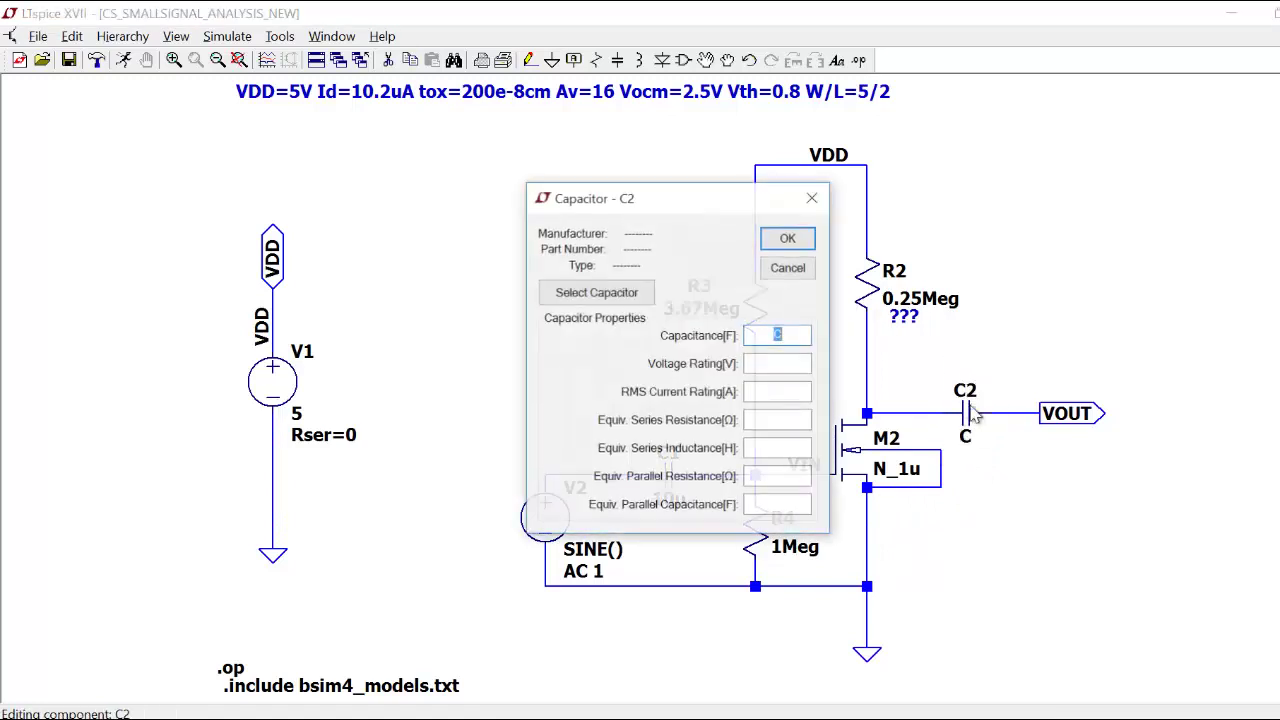
text(10u)
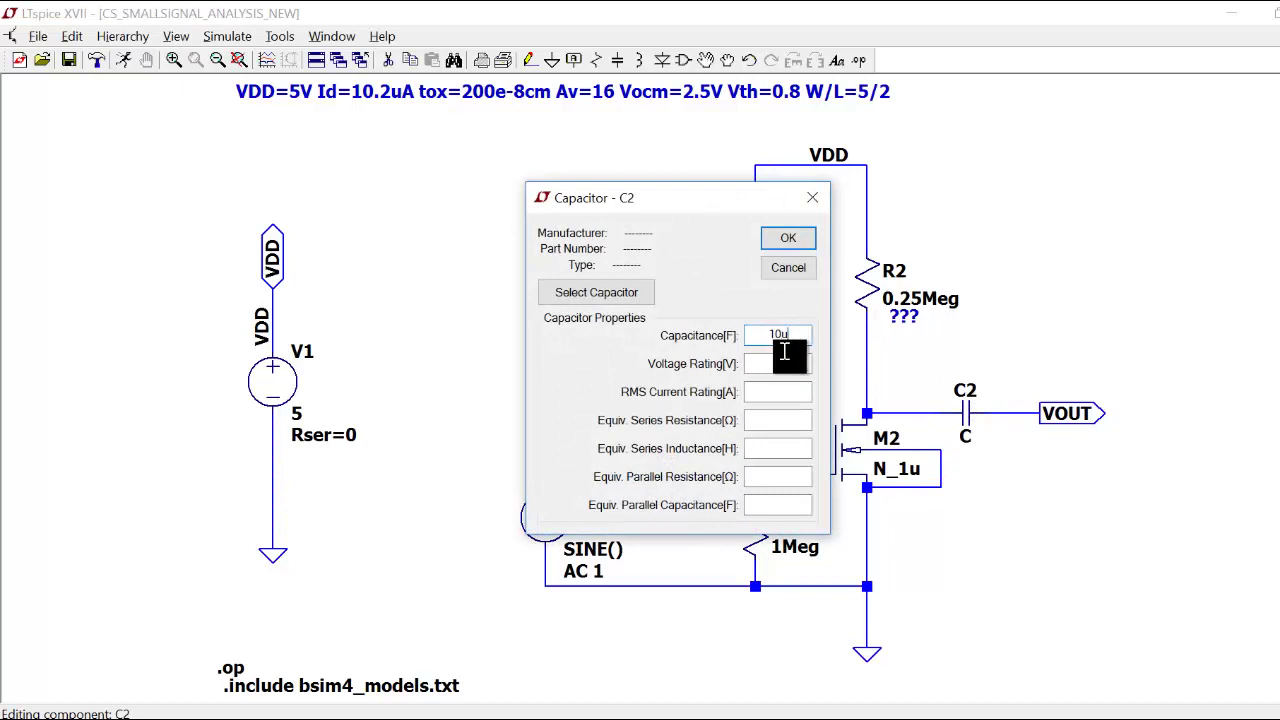
click(772, 243)
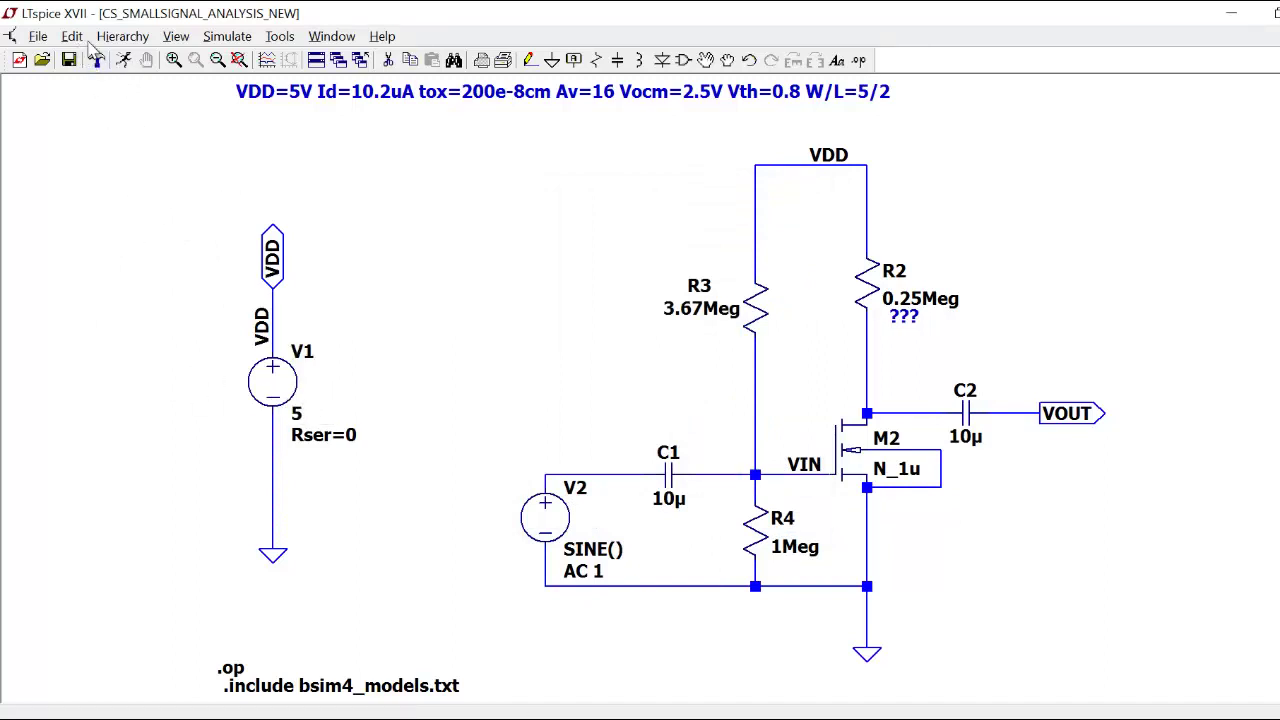
Set up an AC analysis with a decade sweep and 100 points per decade.
click(110, 38)
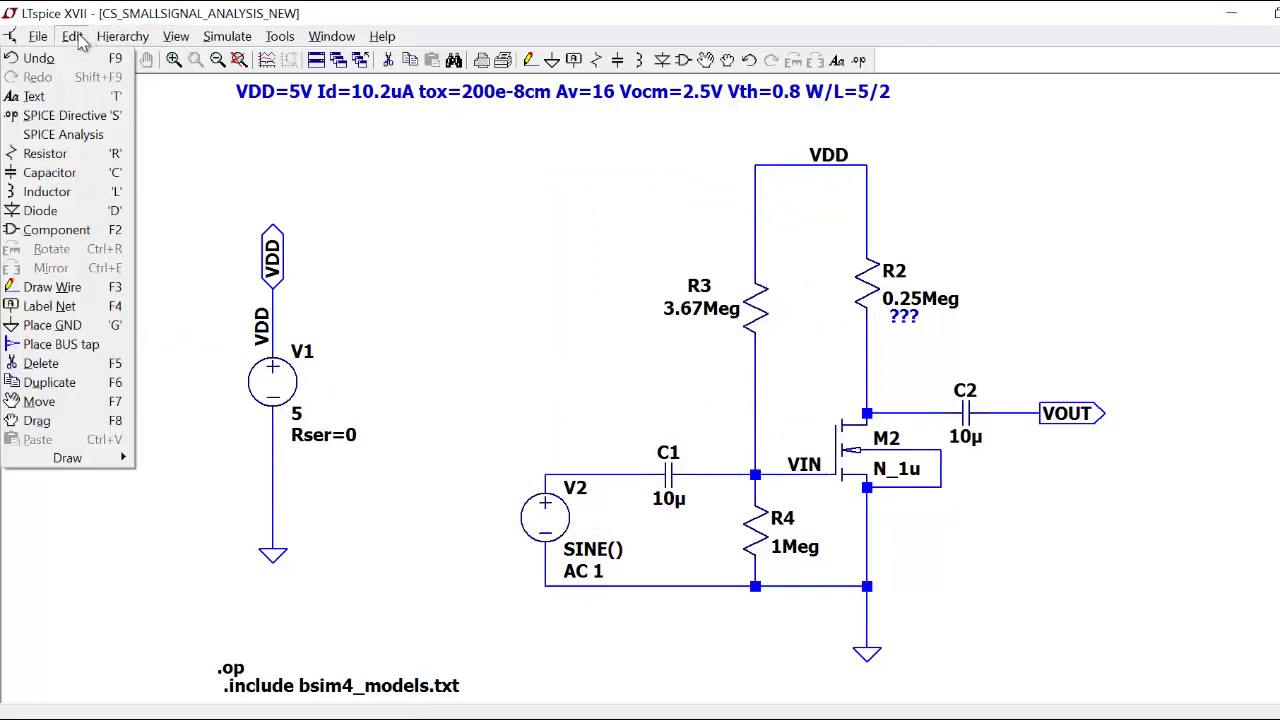
click(63, 134)
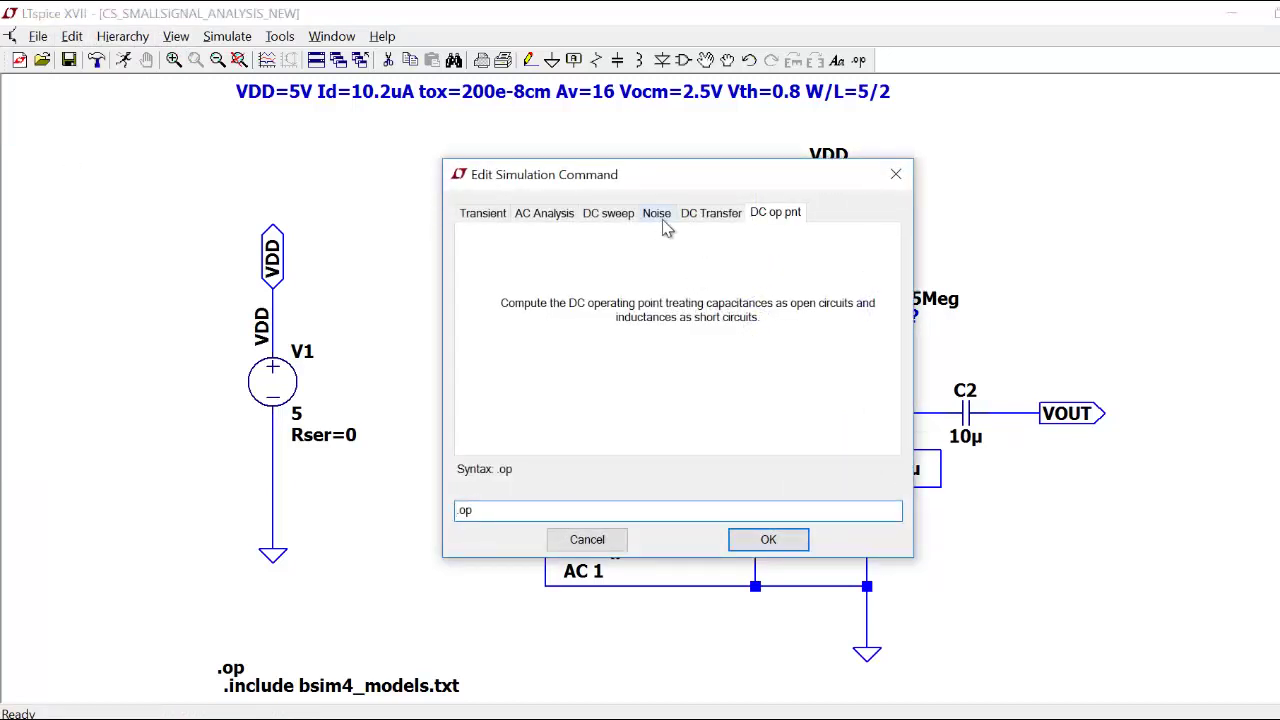
click(556, 215)
click(750, 314)
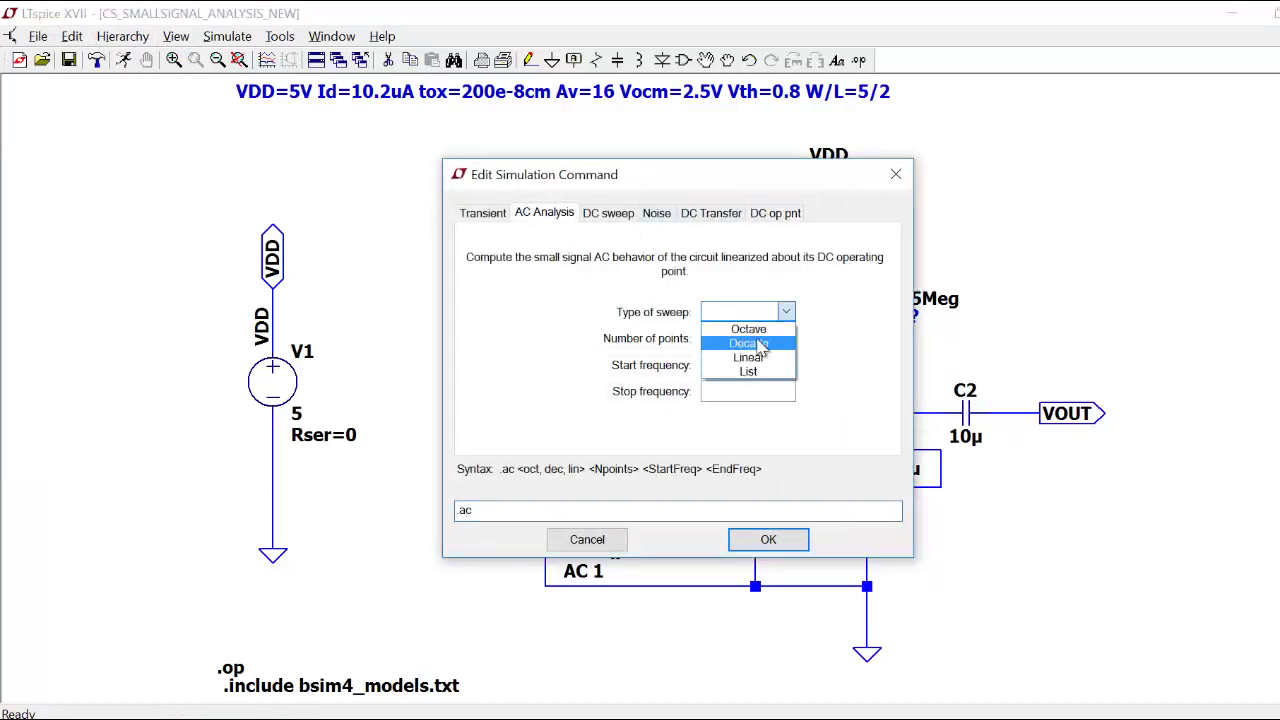
click(760, 344)
click(759, 340)
text(1)
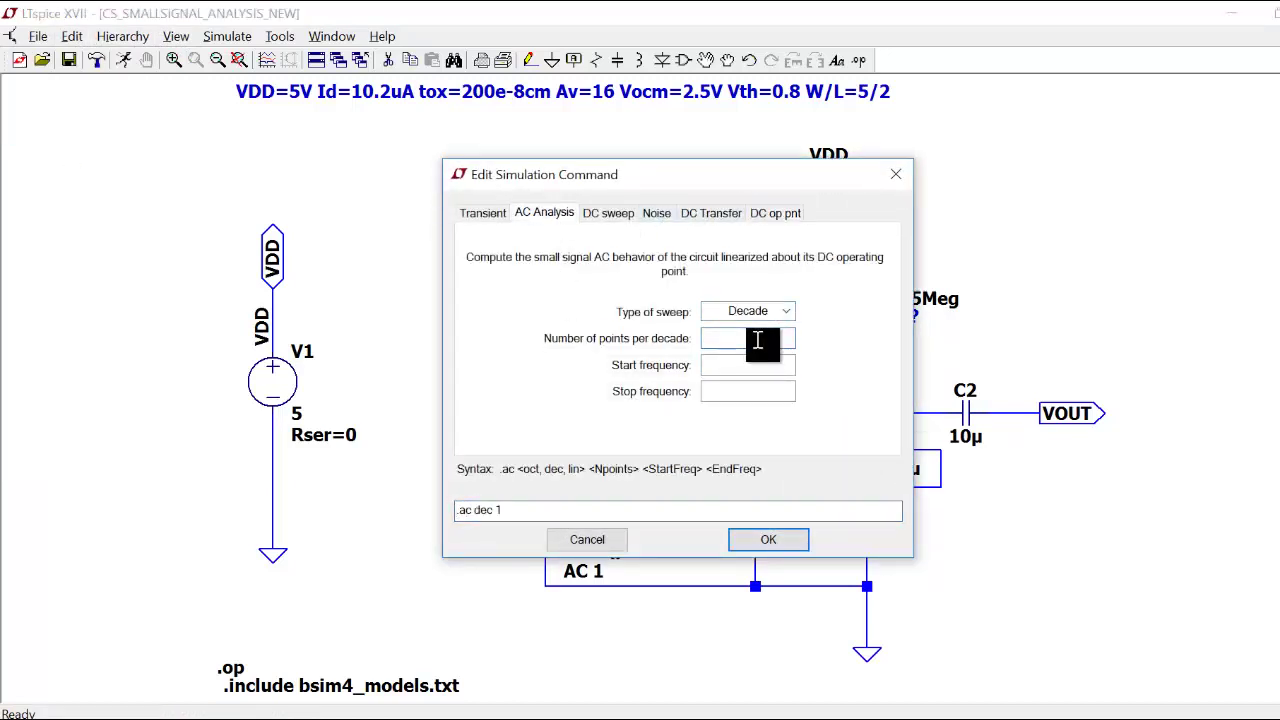
text(00)
Set the AC sweep's start frequency to 1 and stop frequency to 1e9, and place the directive above the .op text.
click(757, 364)
text(1)
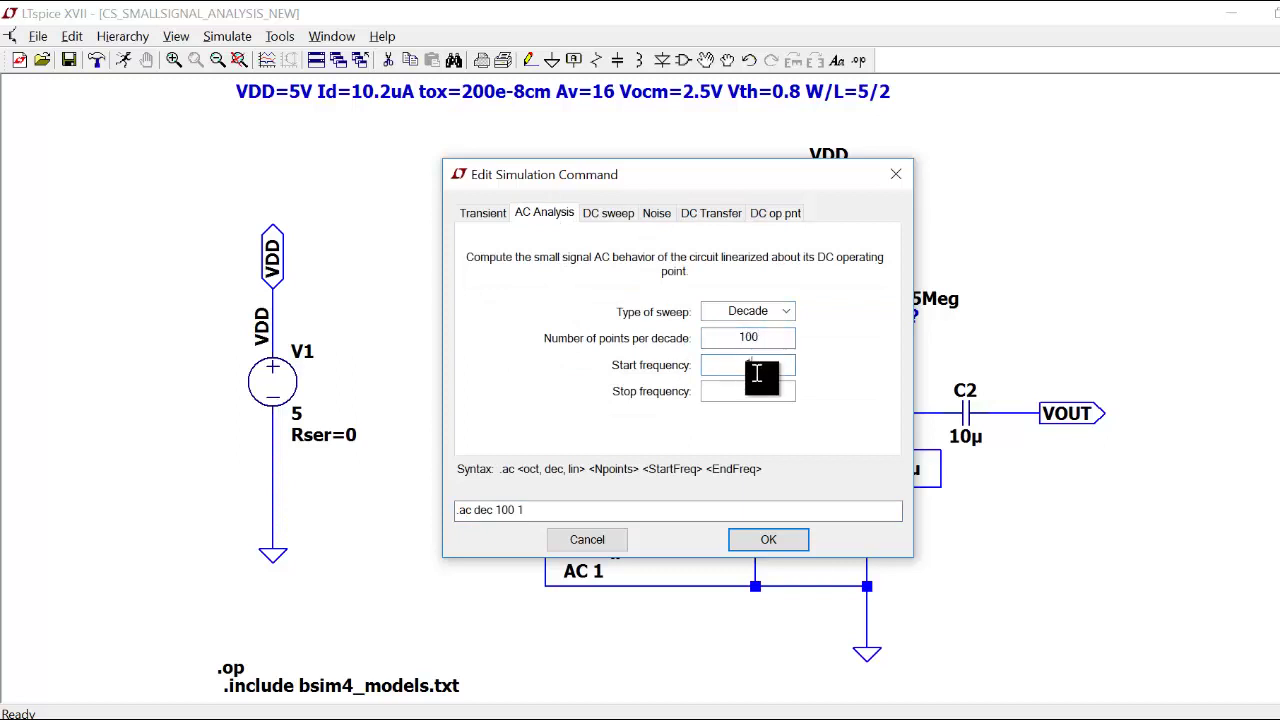
click(762, 398)
text(1e)
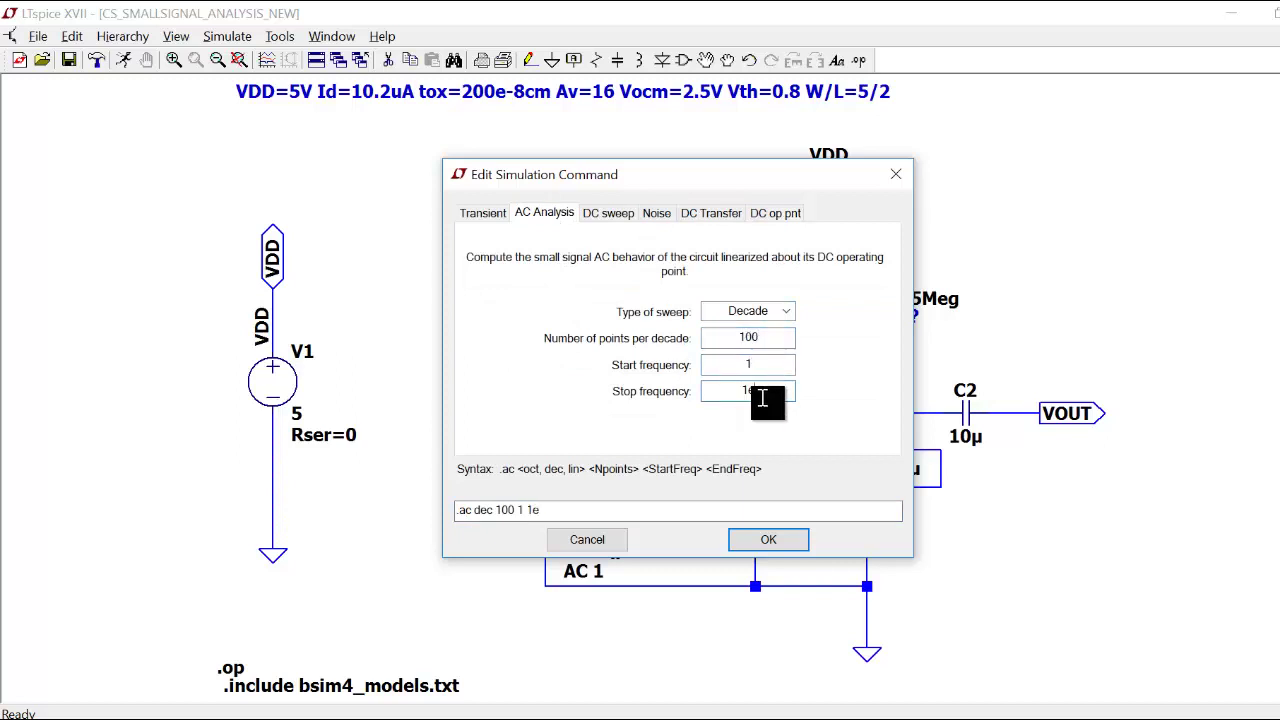
text(9)
click(765, 541)
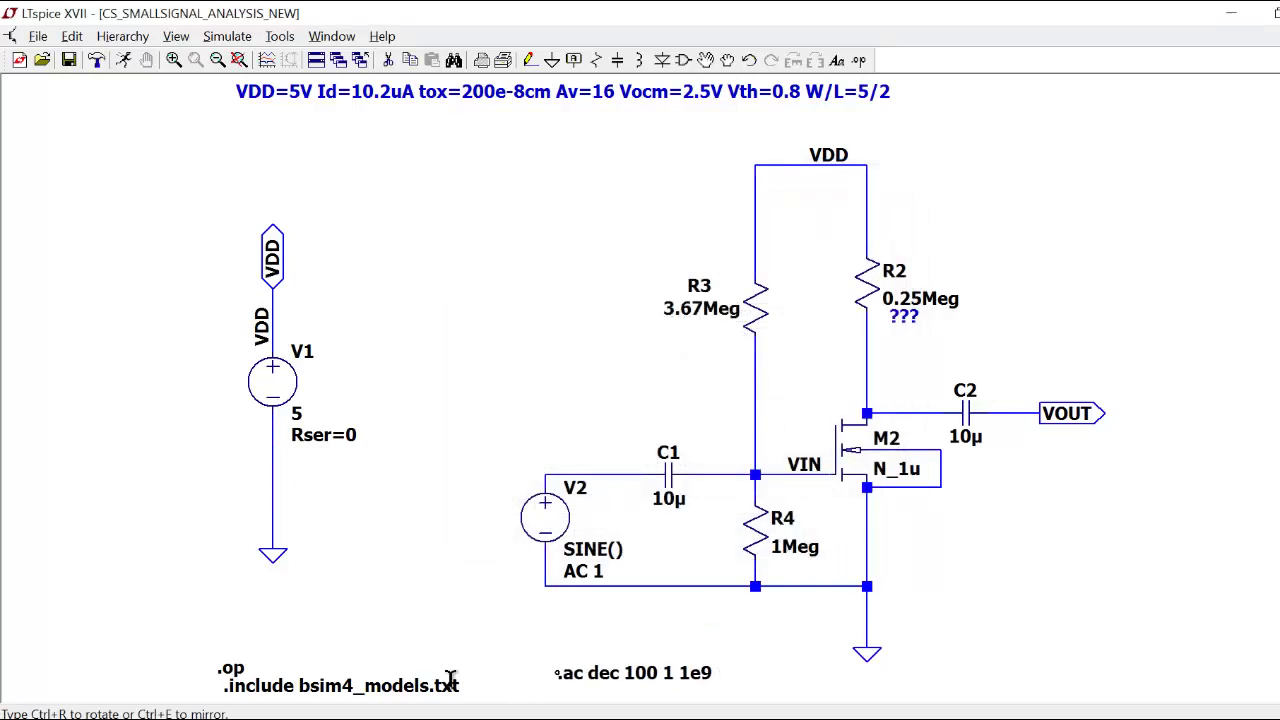
click(206, 640)
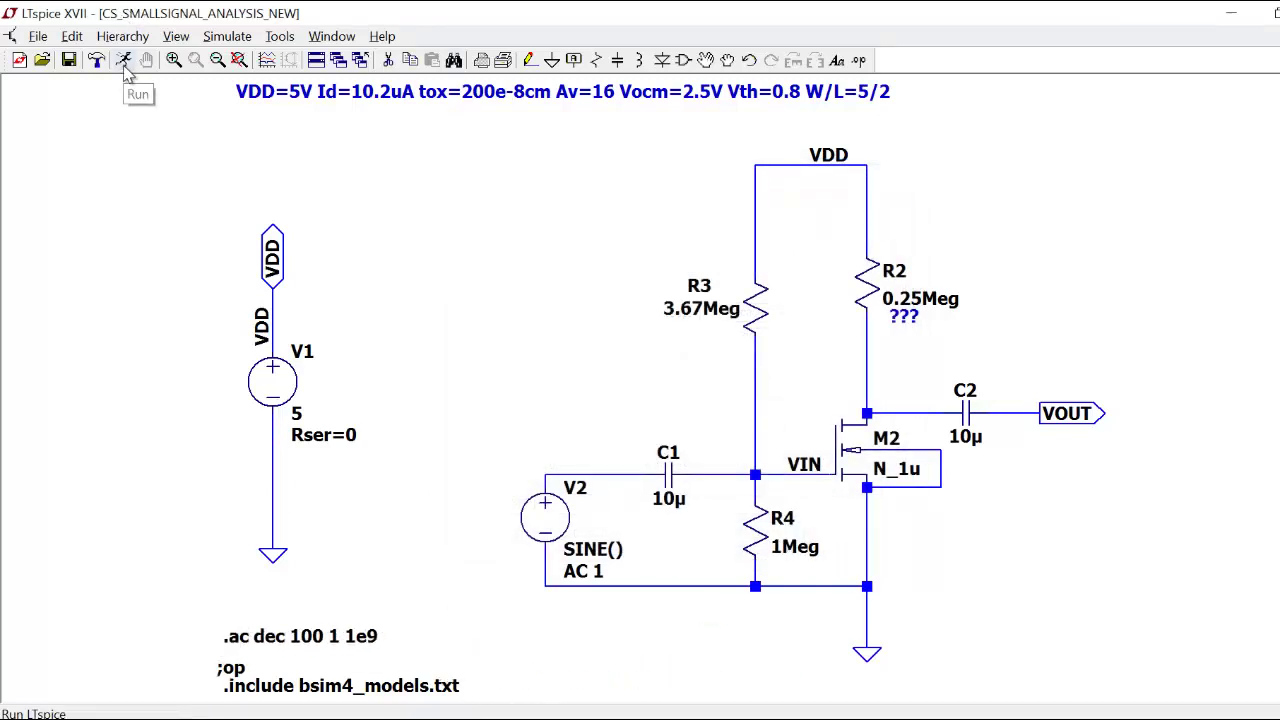
Run the AC simulation and plot the frequency response at the VOUT node.
click(124, 61)
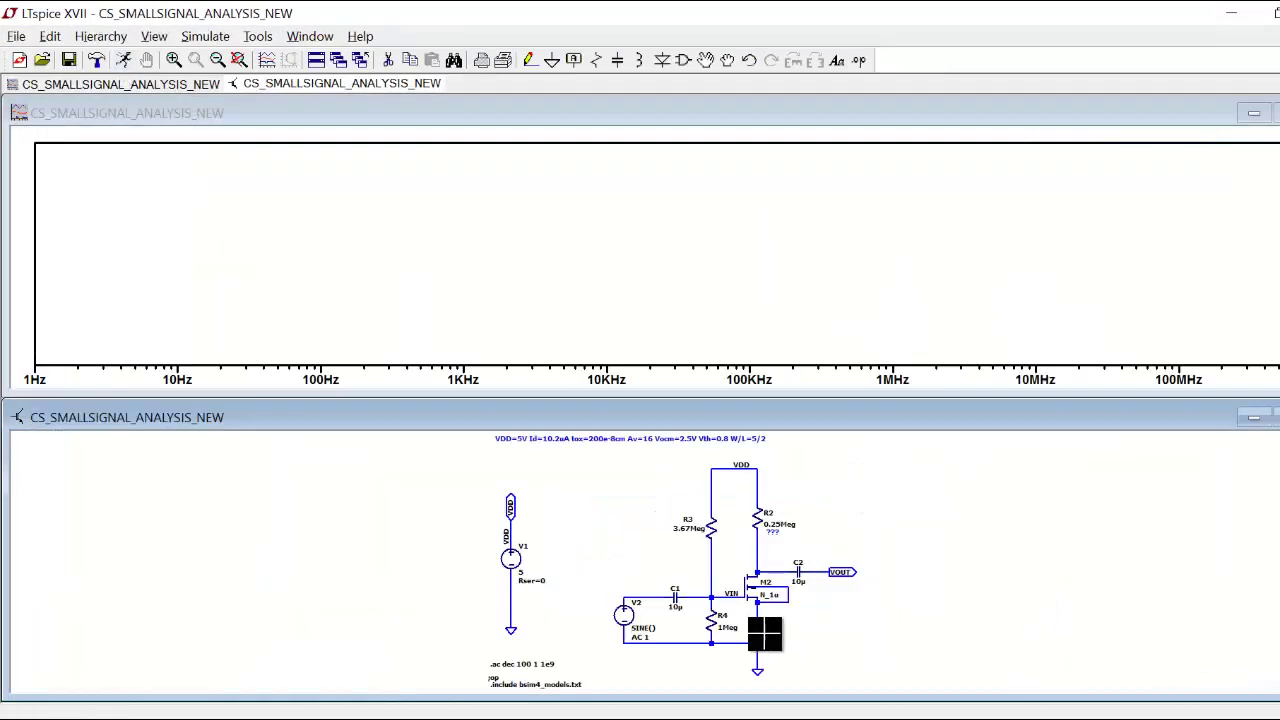
click(829, 566)
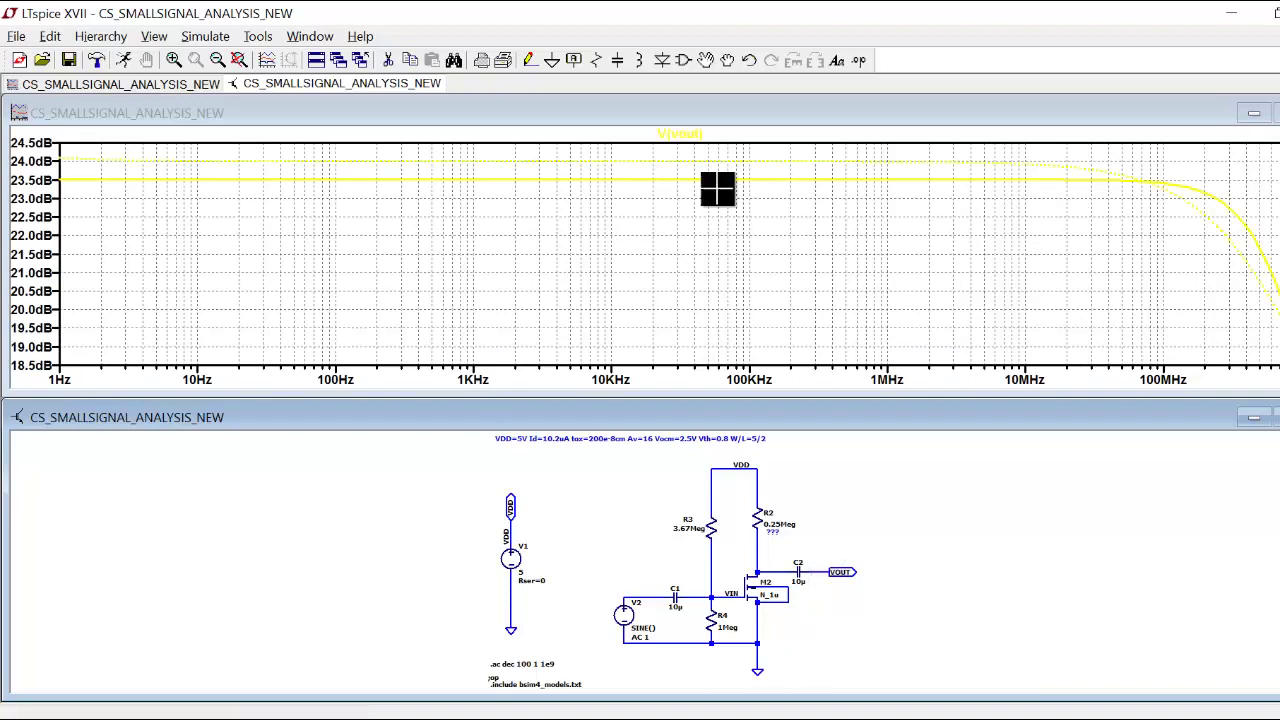
right_click(614, 187)
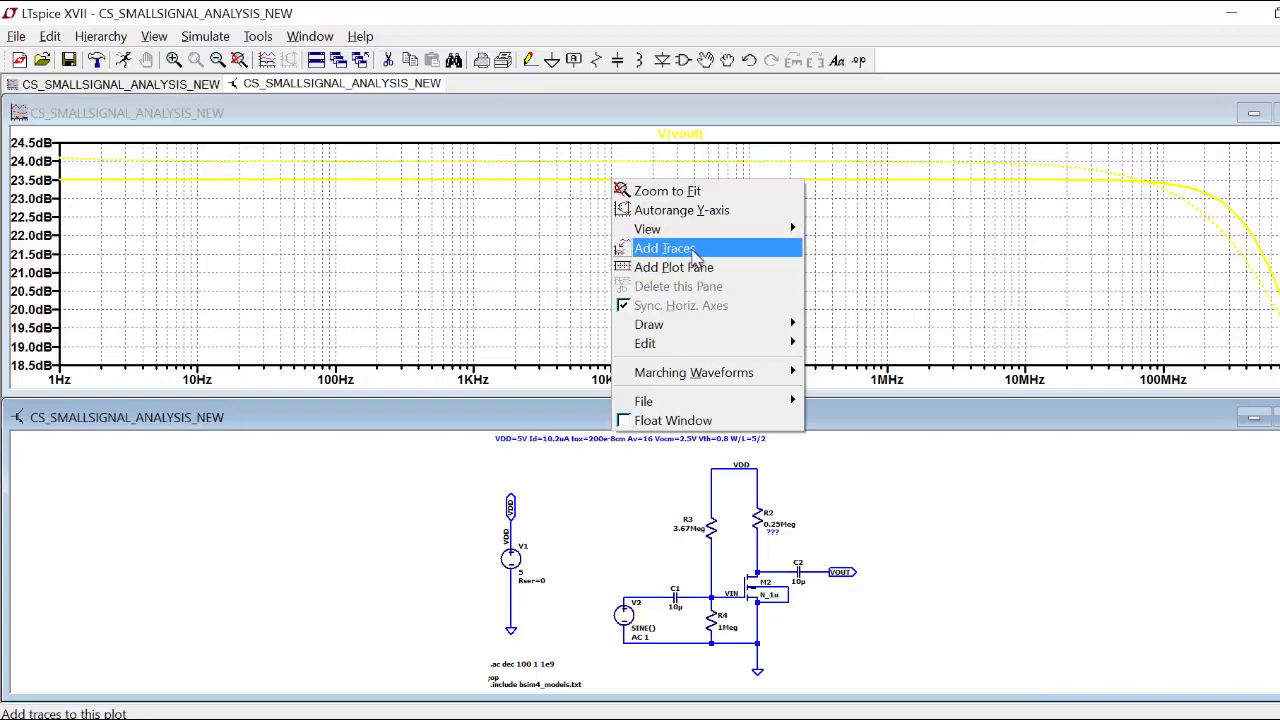
click(420, 237)
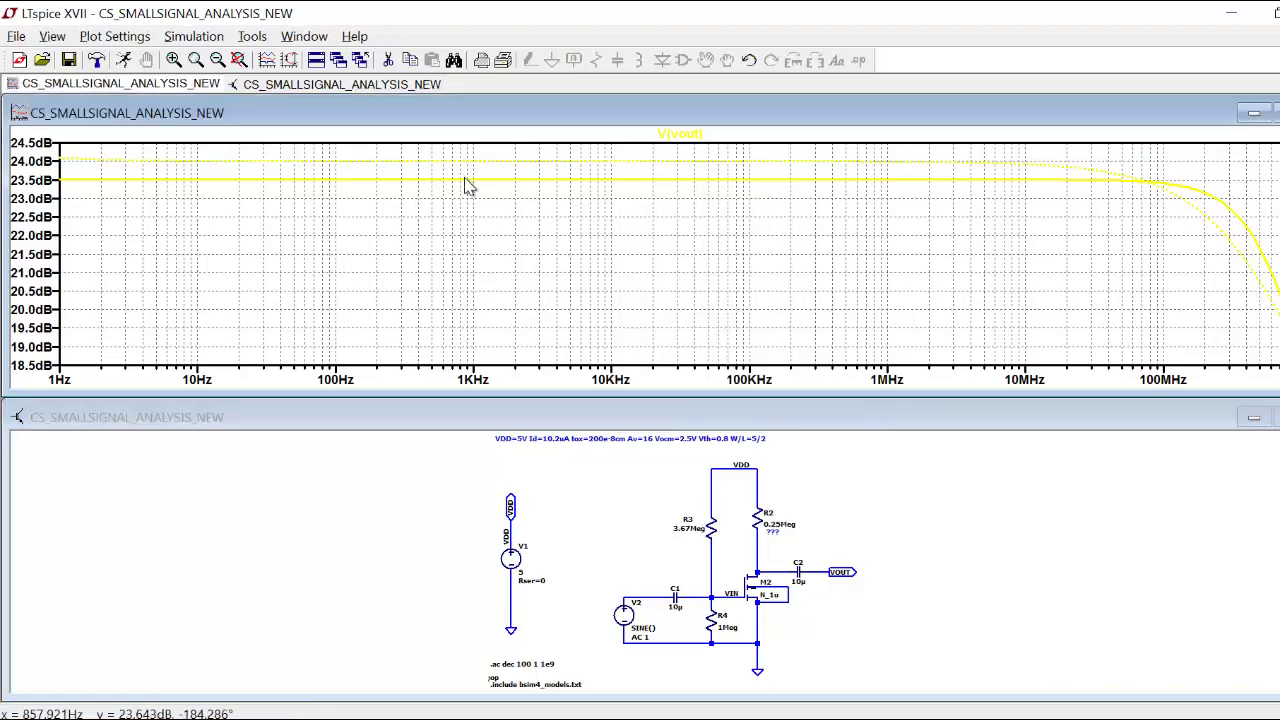
Change the color of waveform trace V(1) to pure red, with red 255, green 0 and blue 0.
click(253, 37)
click(200, 114)
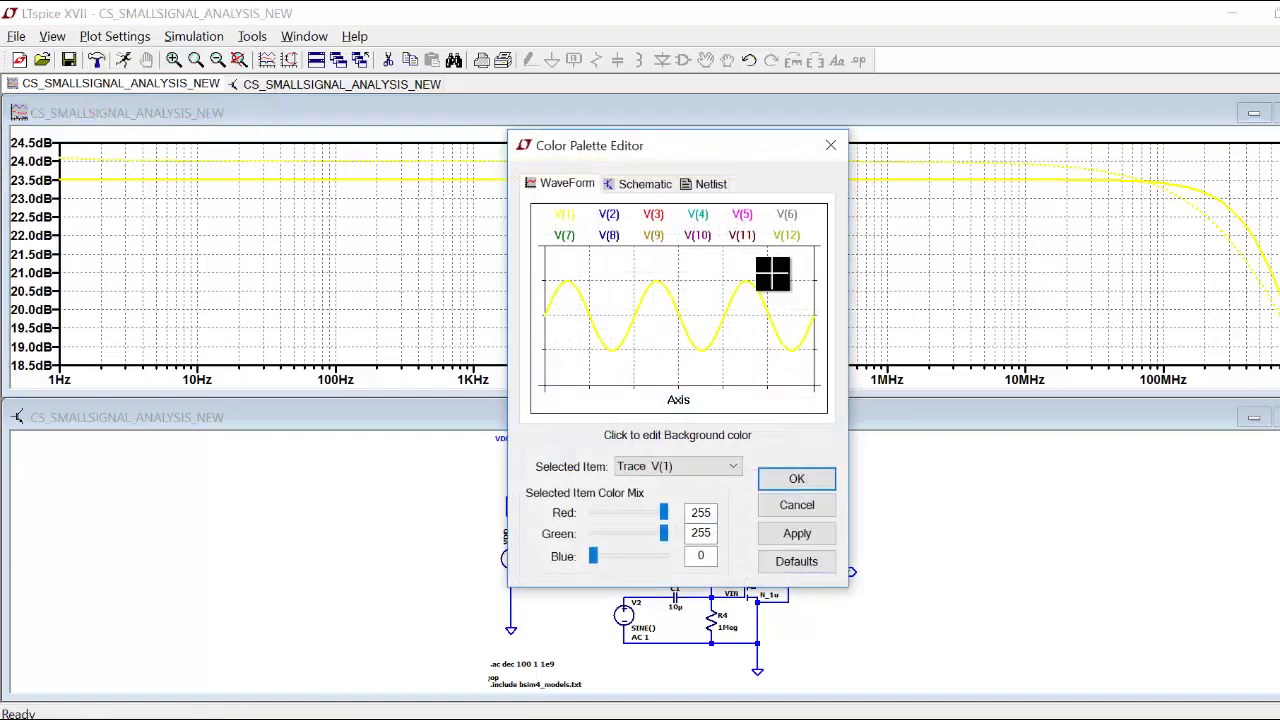
click(680, 474)
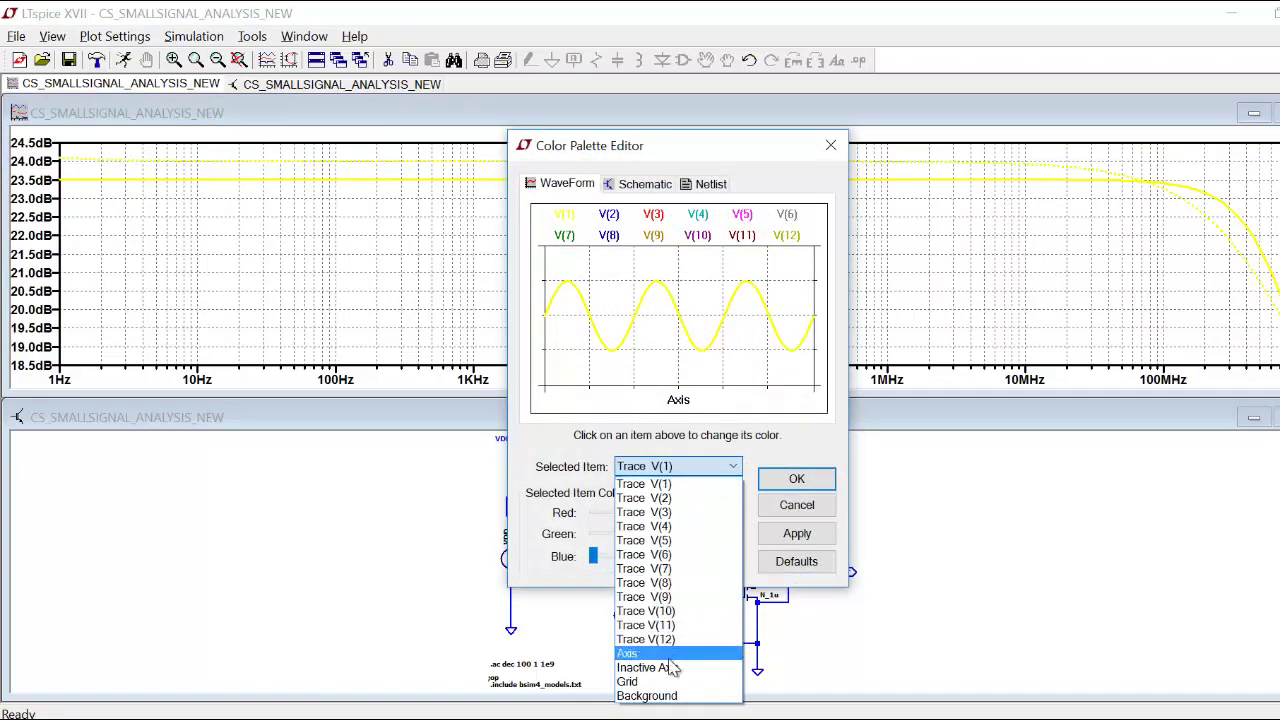
click(669, 485)
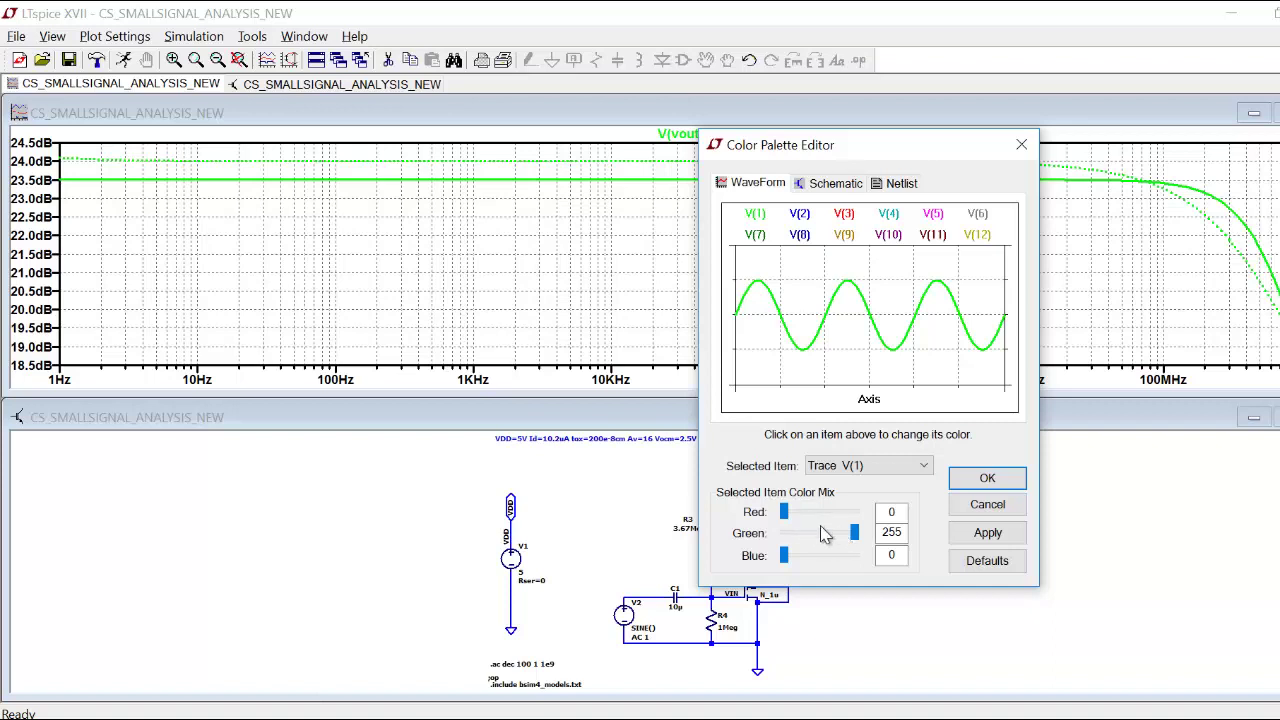
drag(808, 514, 810, 540)
click(989, 535)
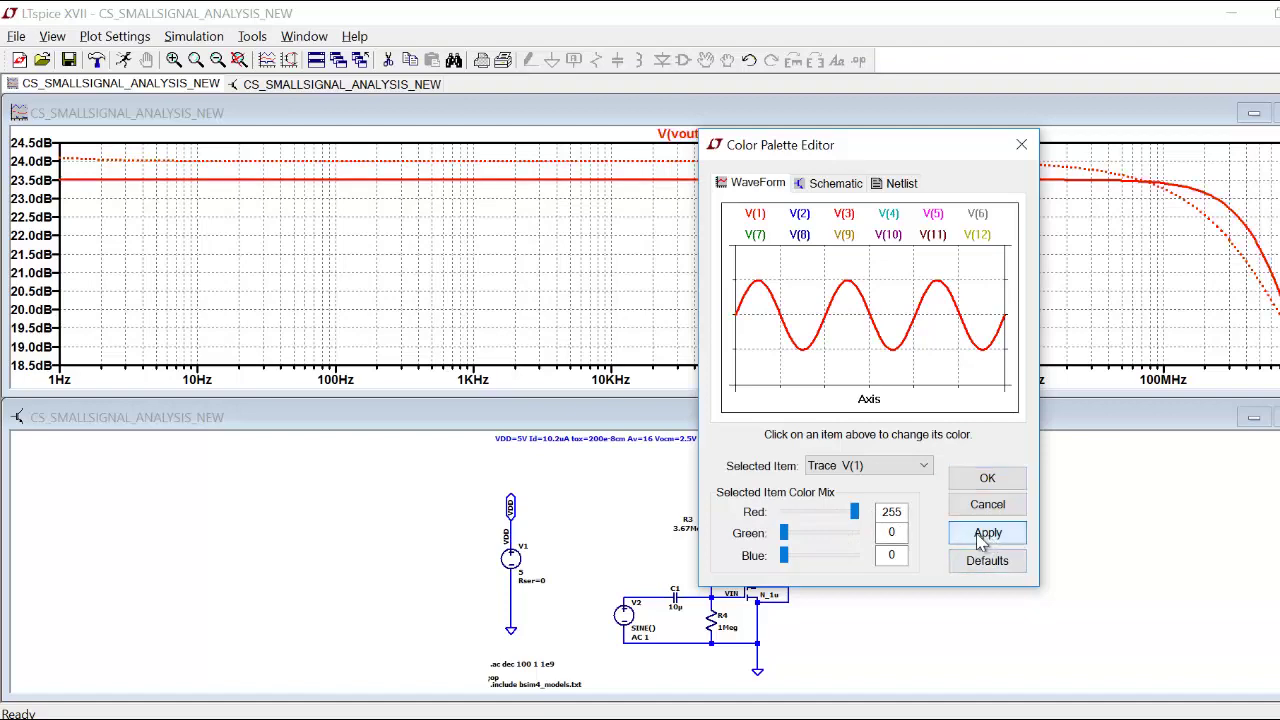
click(987, 478)
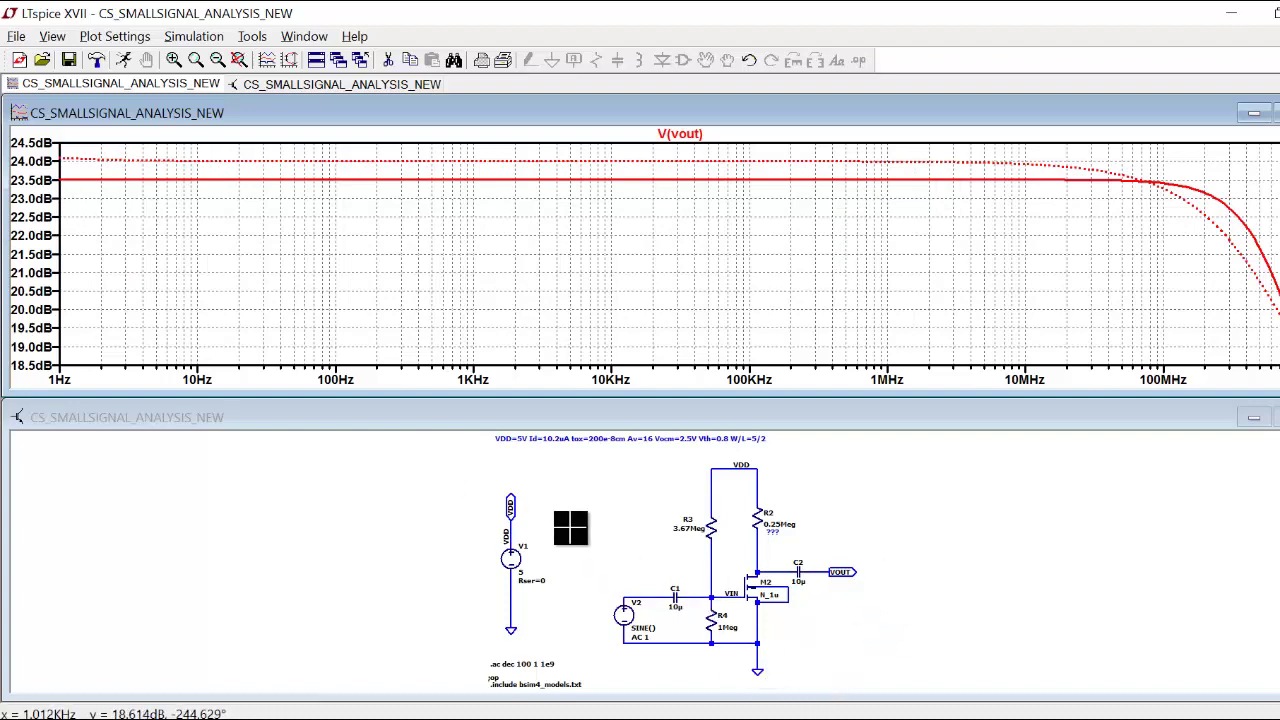
Set up a transient analysis with the directive .tran 10n 10m and place it above the .ac directive on the schematic.
click(1276, 418)
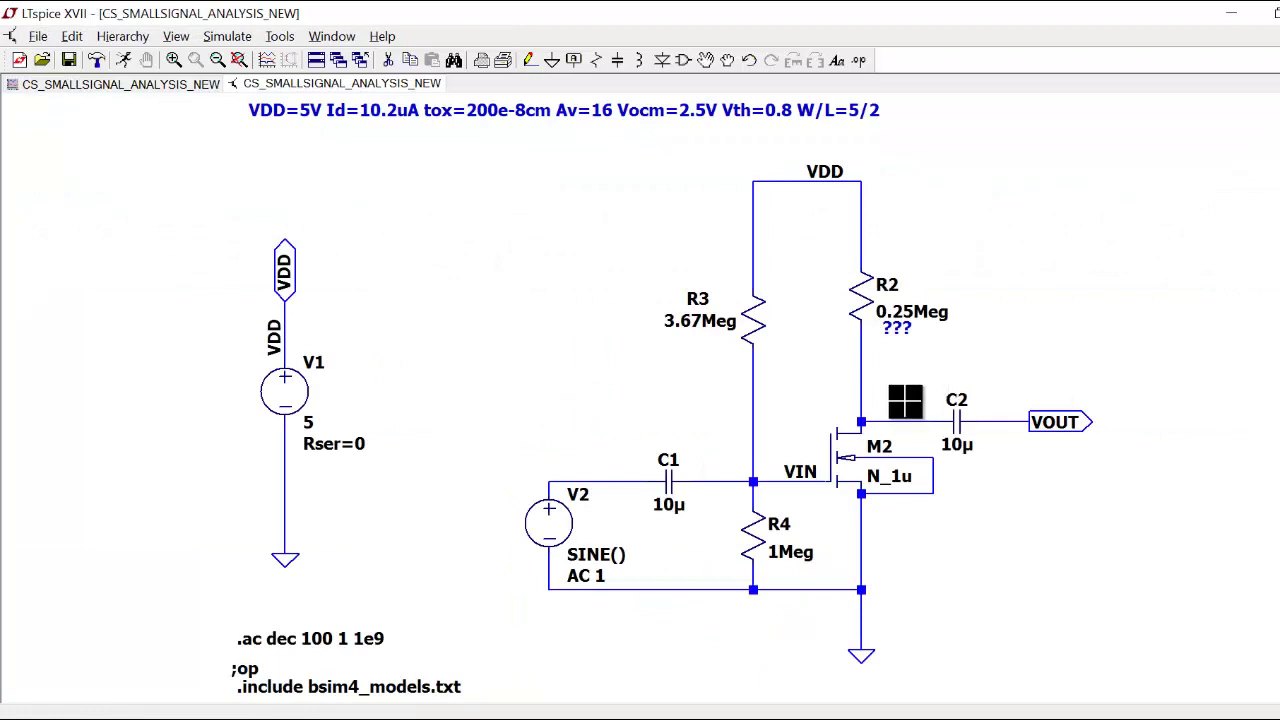
click(72, 36)
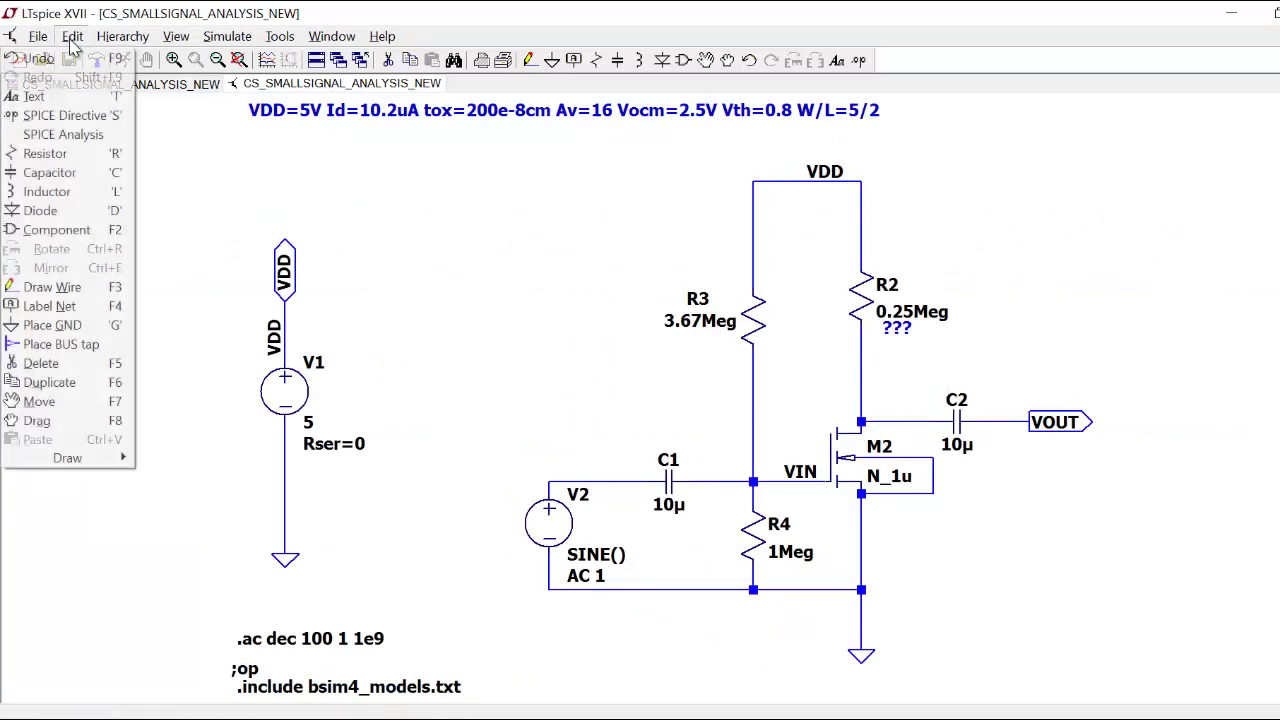
click(68, 134)
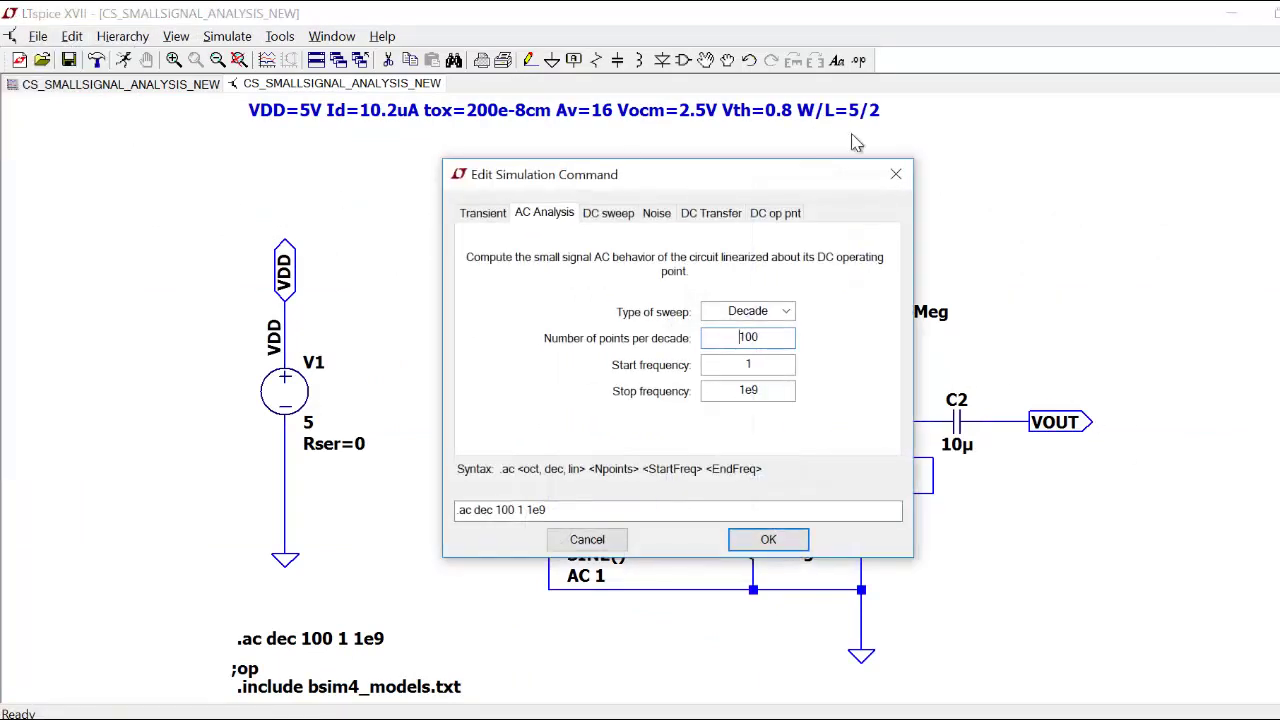
click(483, 213)
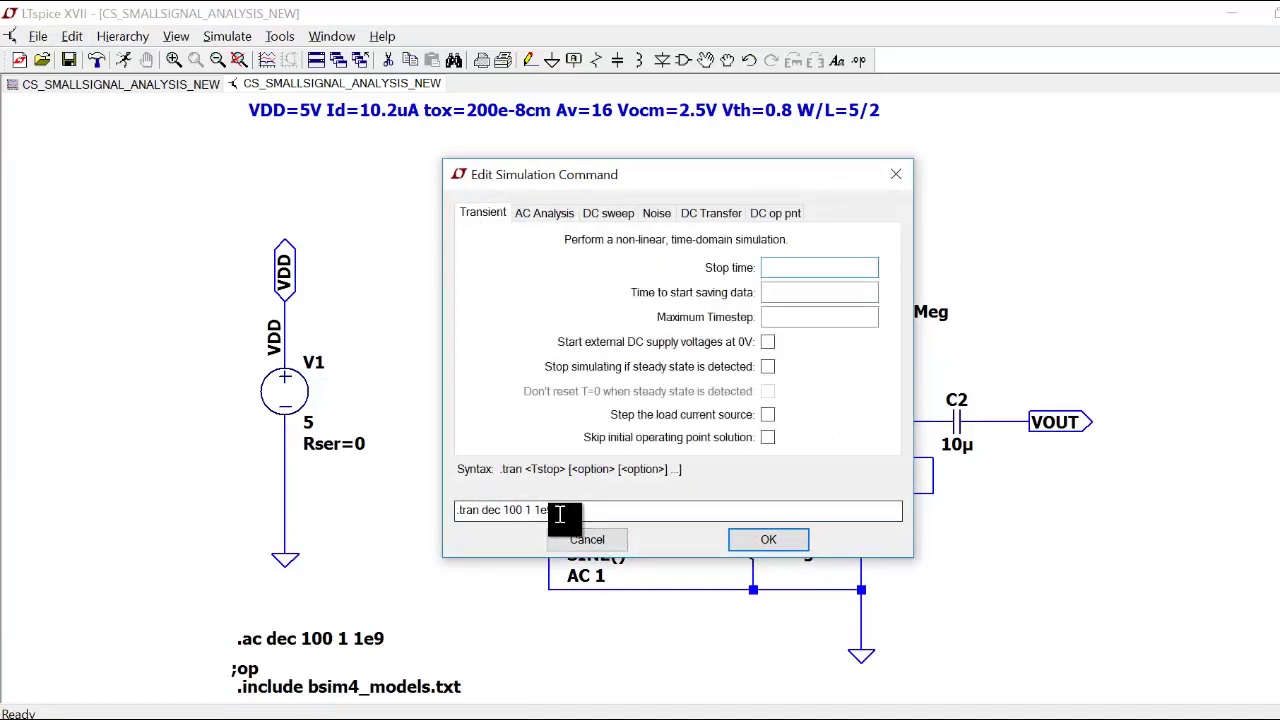
drag(568, 514, 498, 527)
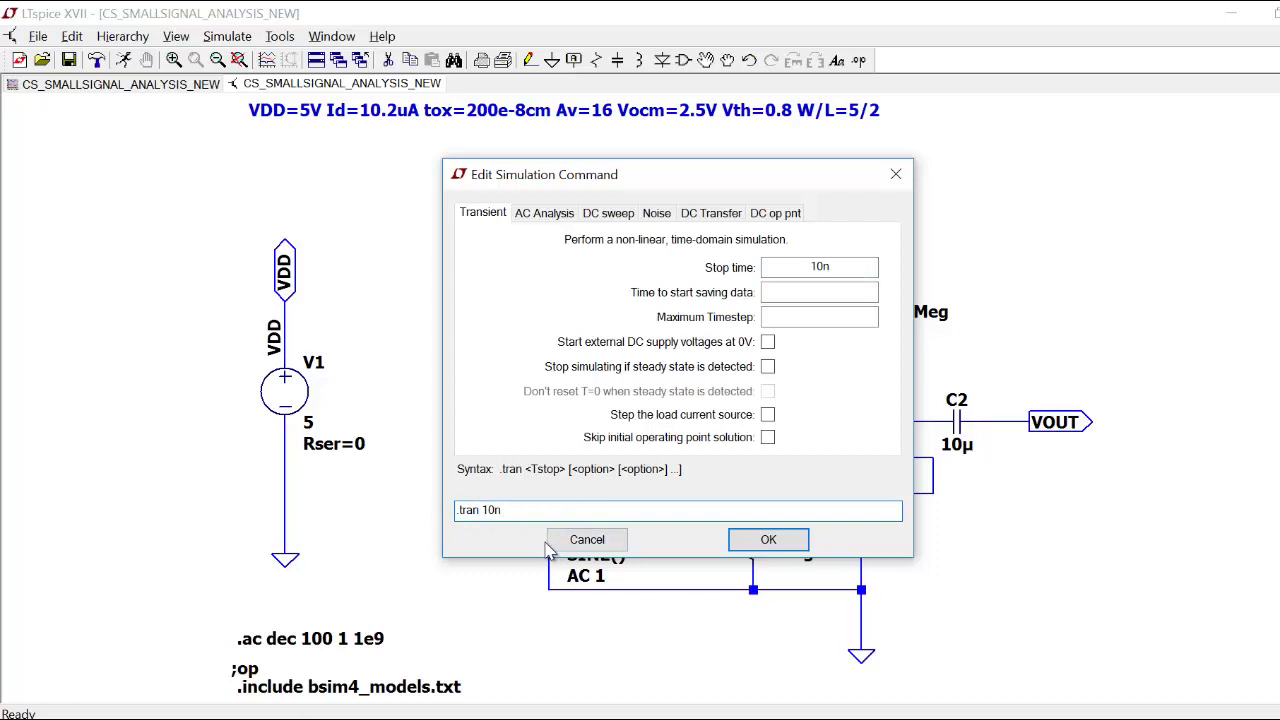
click(797, 539)
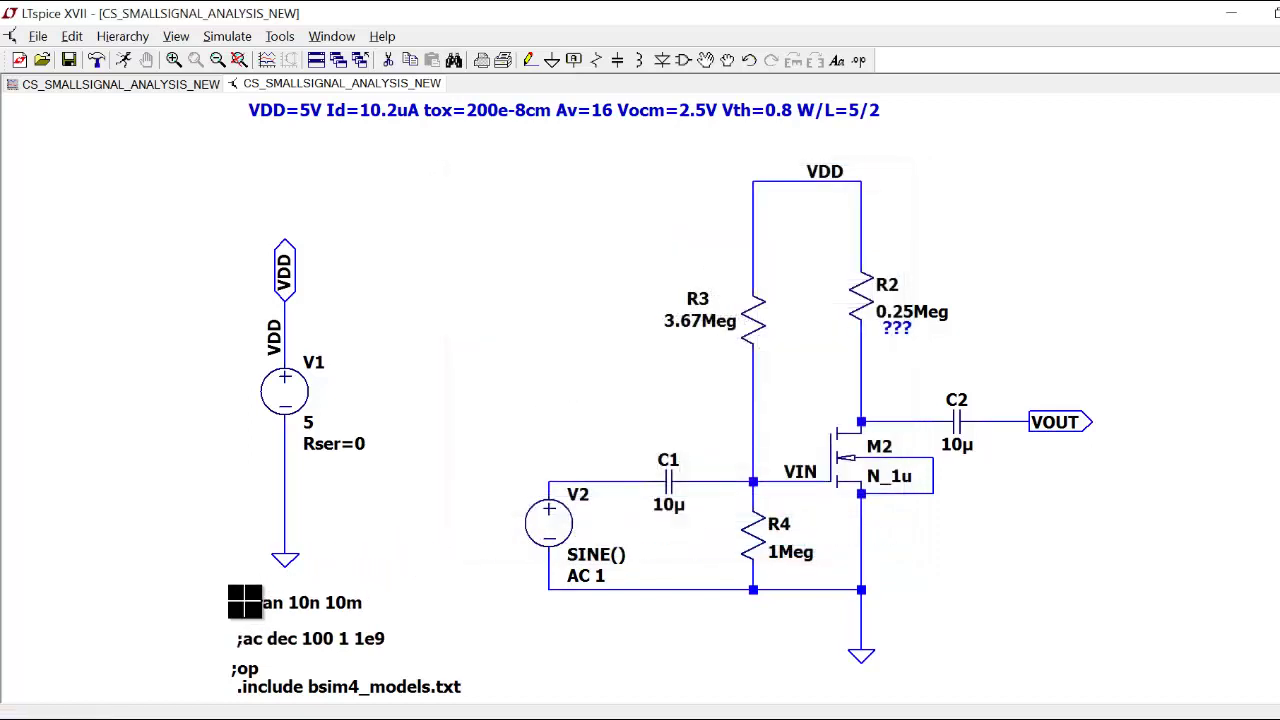
click(241, 602)
Configure the sine source V2 with a DC offset of 0, an amplitude of 10m and a frequency of 100K.
right_click(567, 519)
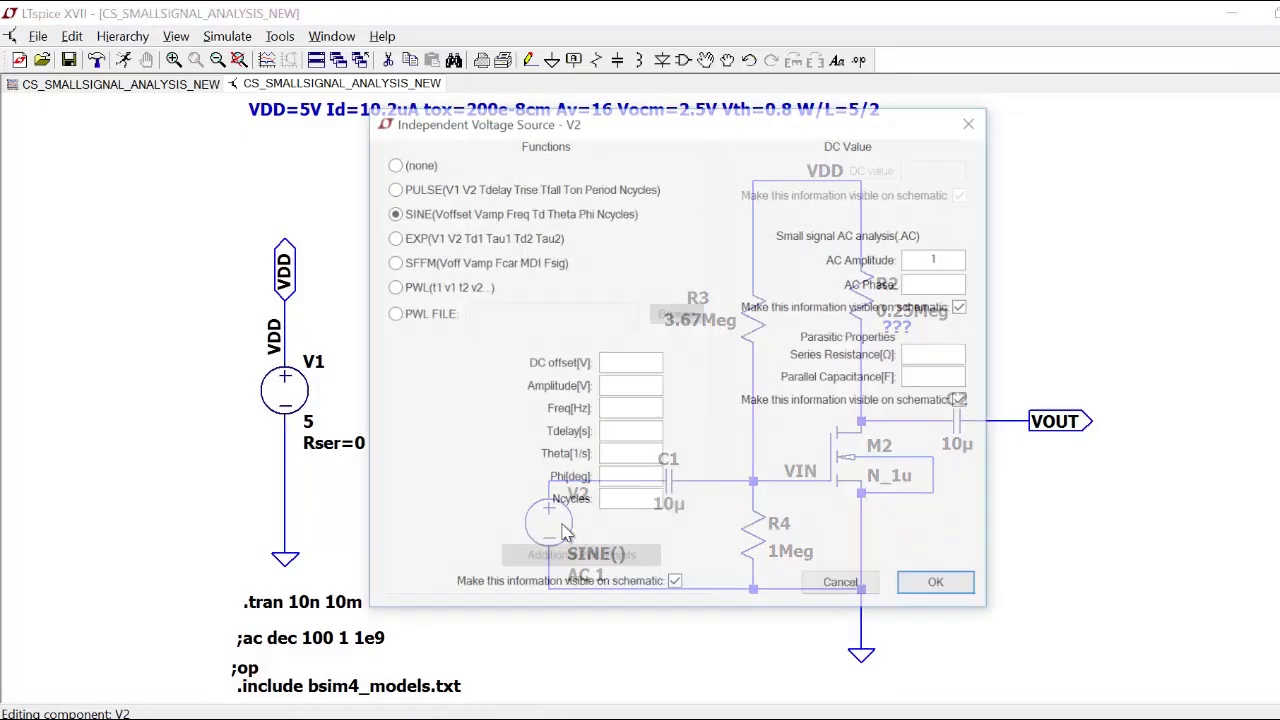
click(611, 362)
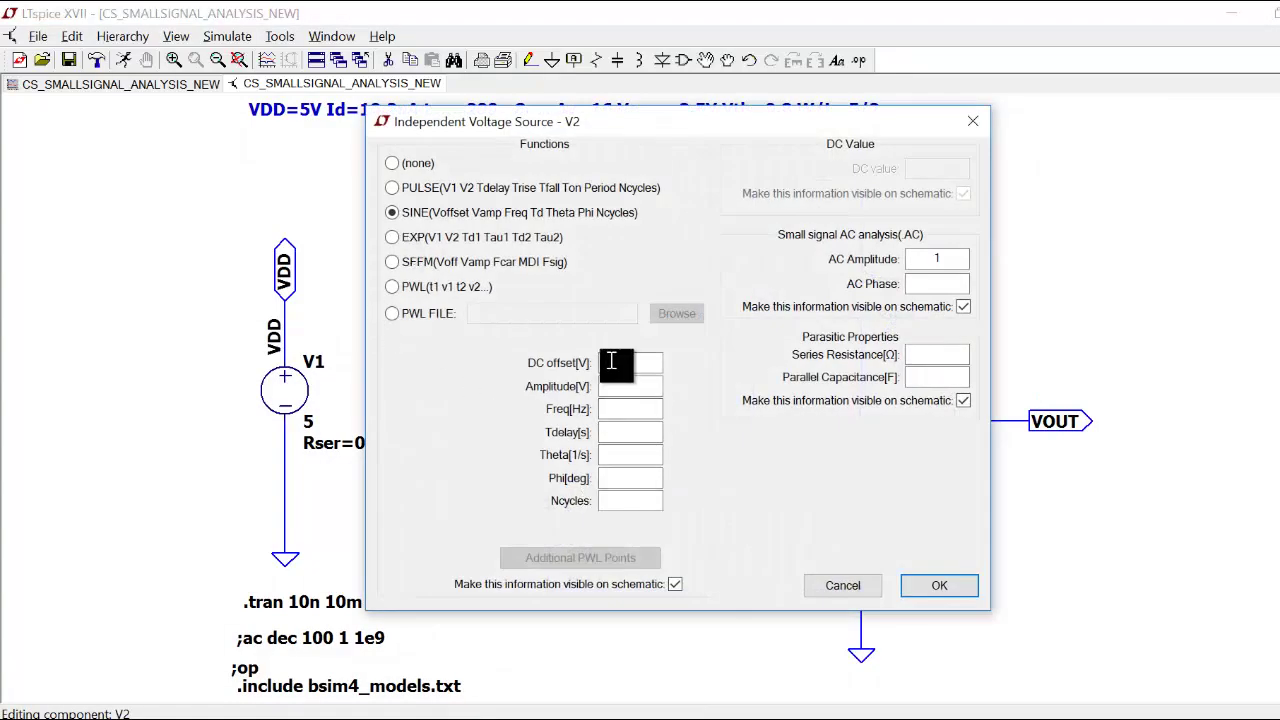
text(0)
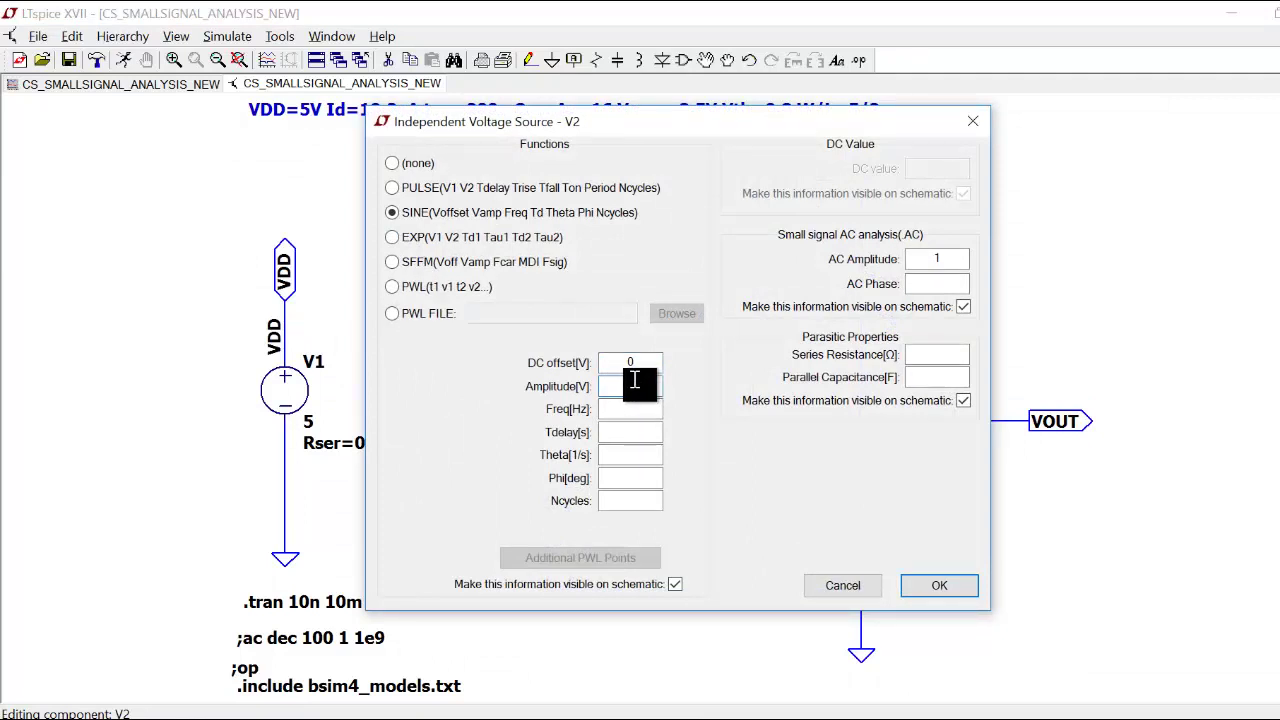
click(634, 383)
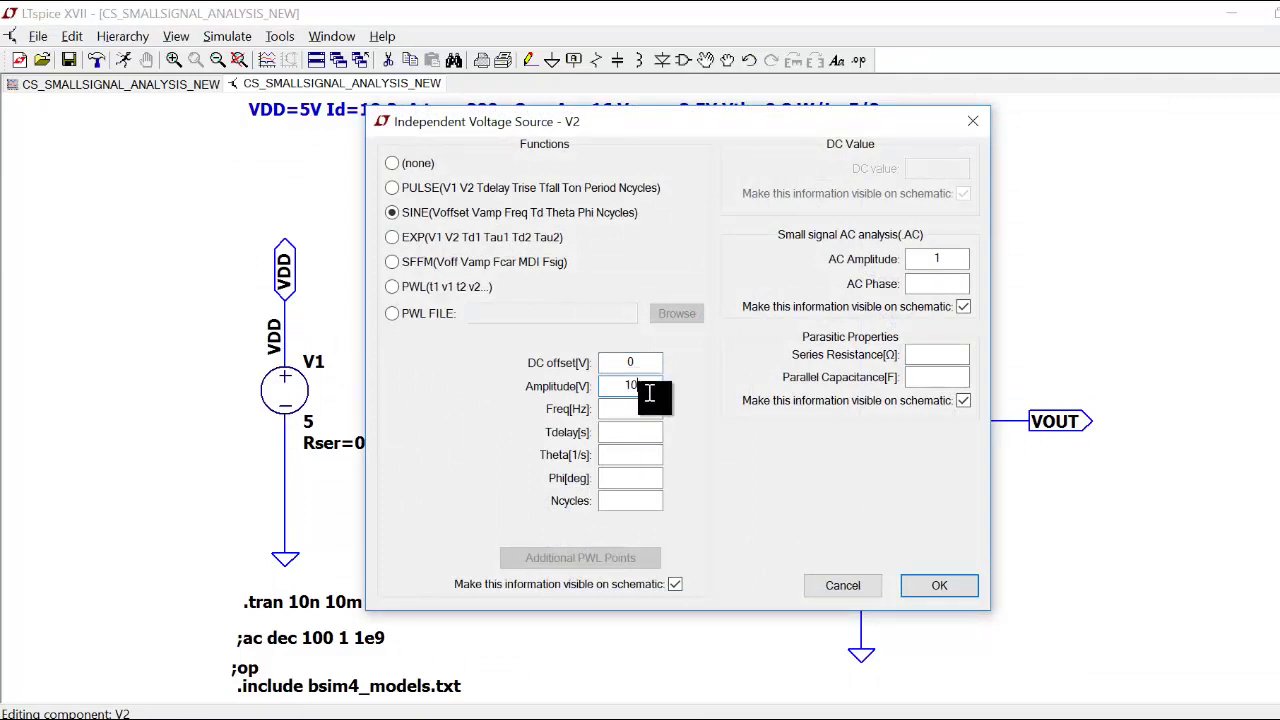
text(10)
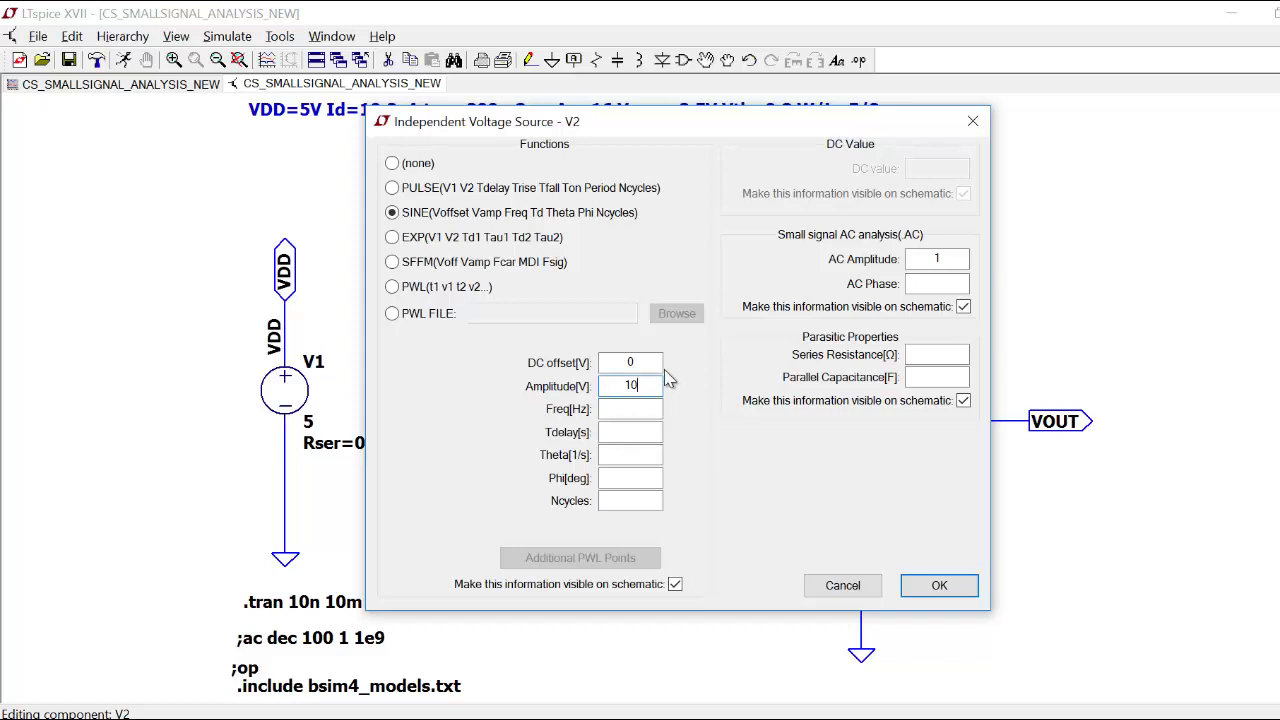
click(666, 375)
text(m)
click(630, 362)
text(0)
click(642, 418)
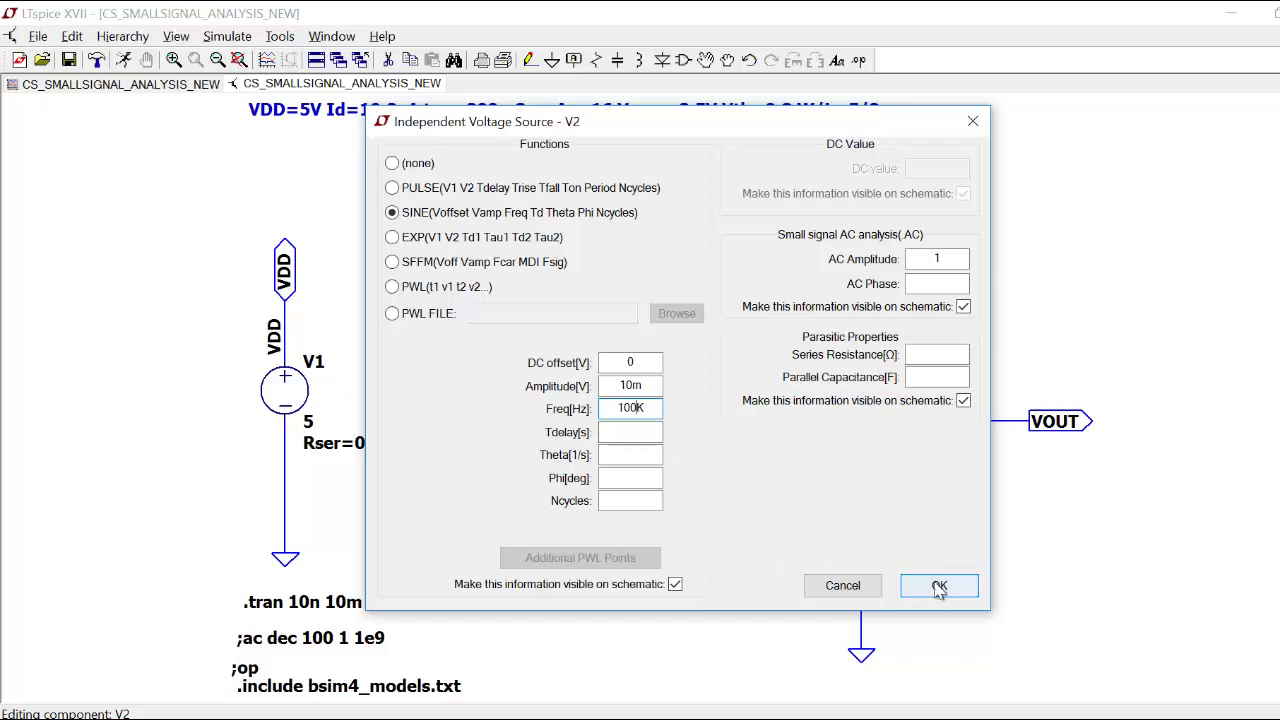
click(654, 386)
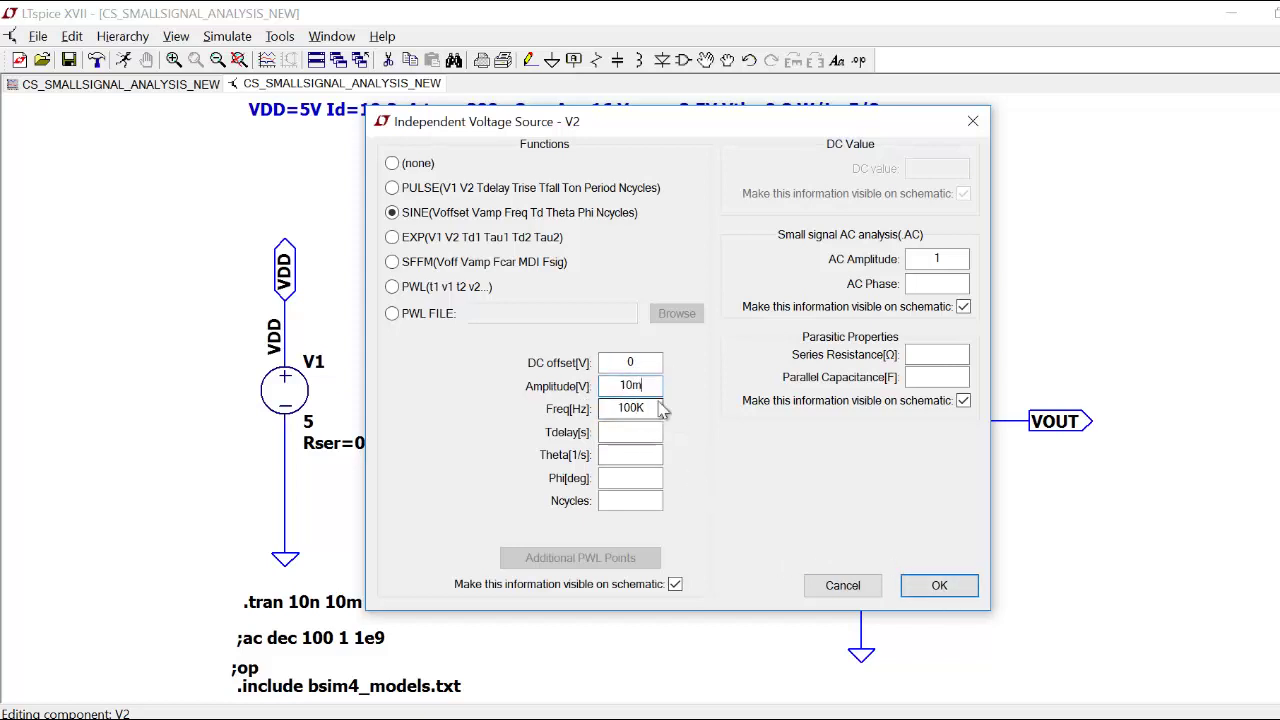
click(939, 587)
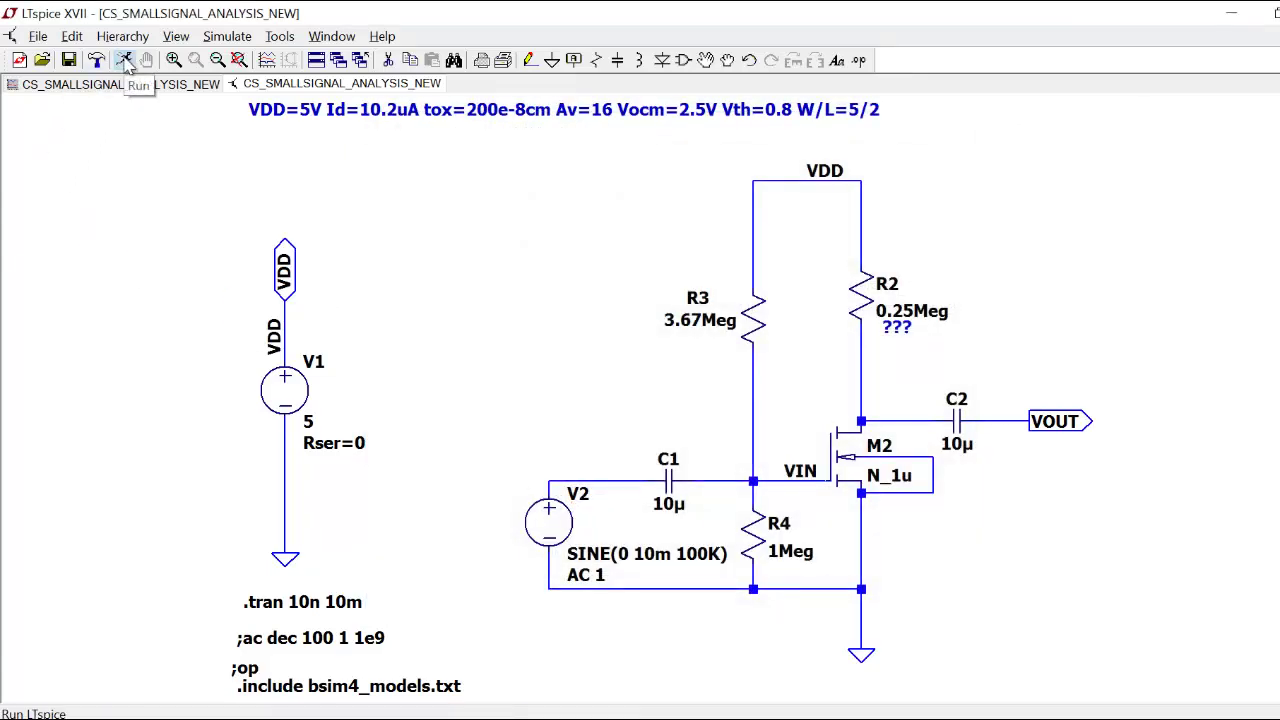
Run the transient simulation and plot the input voltage at the V2 side of C1 along with VOUT.
click(125, 62)
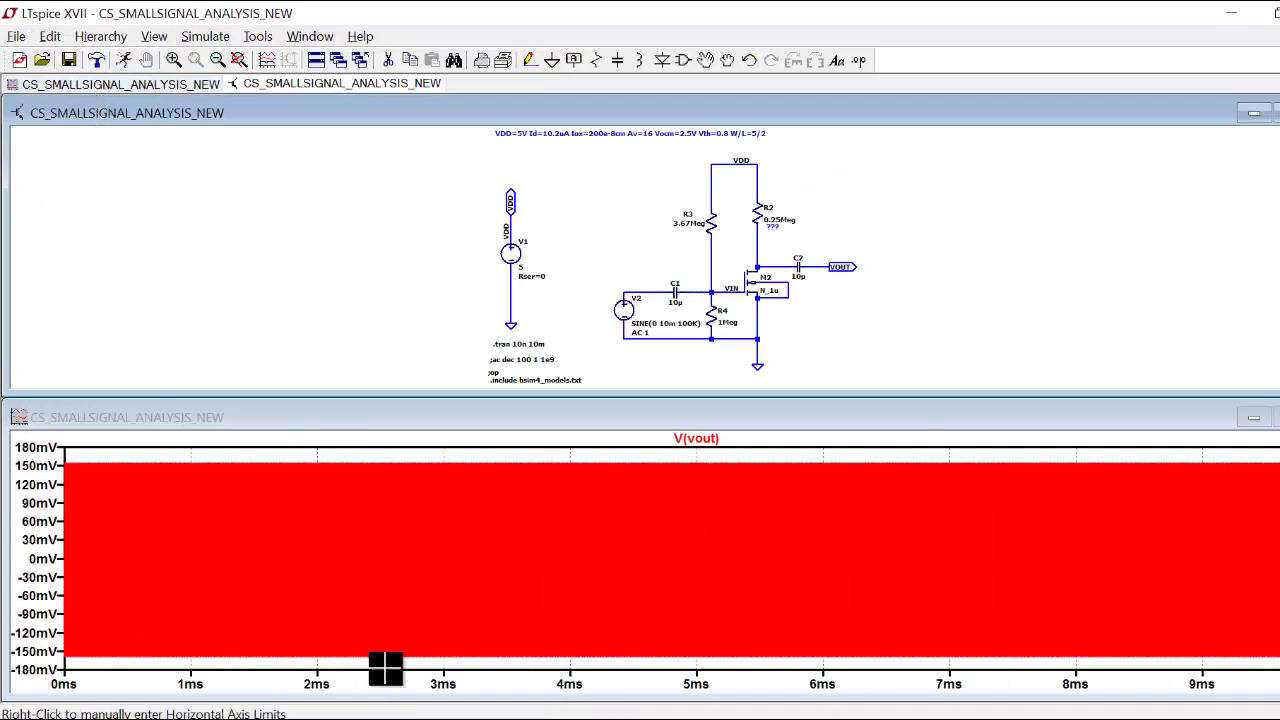
click(656, 289)
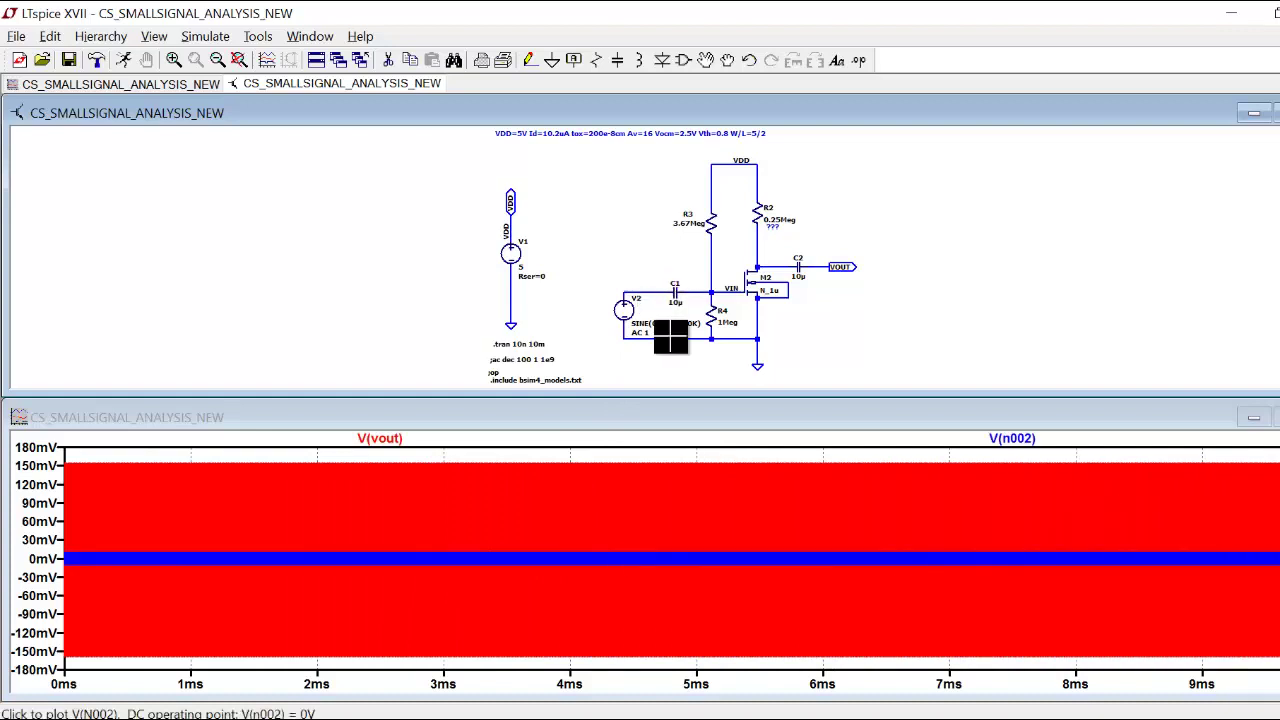
Move the V(n002) trace into a new plot pane above V(vout) and zoom both to about 2.26–2.49 ms.
click(1275, 417)
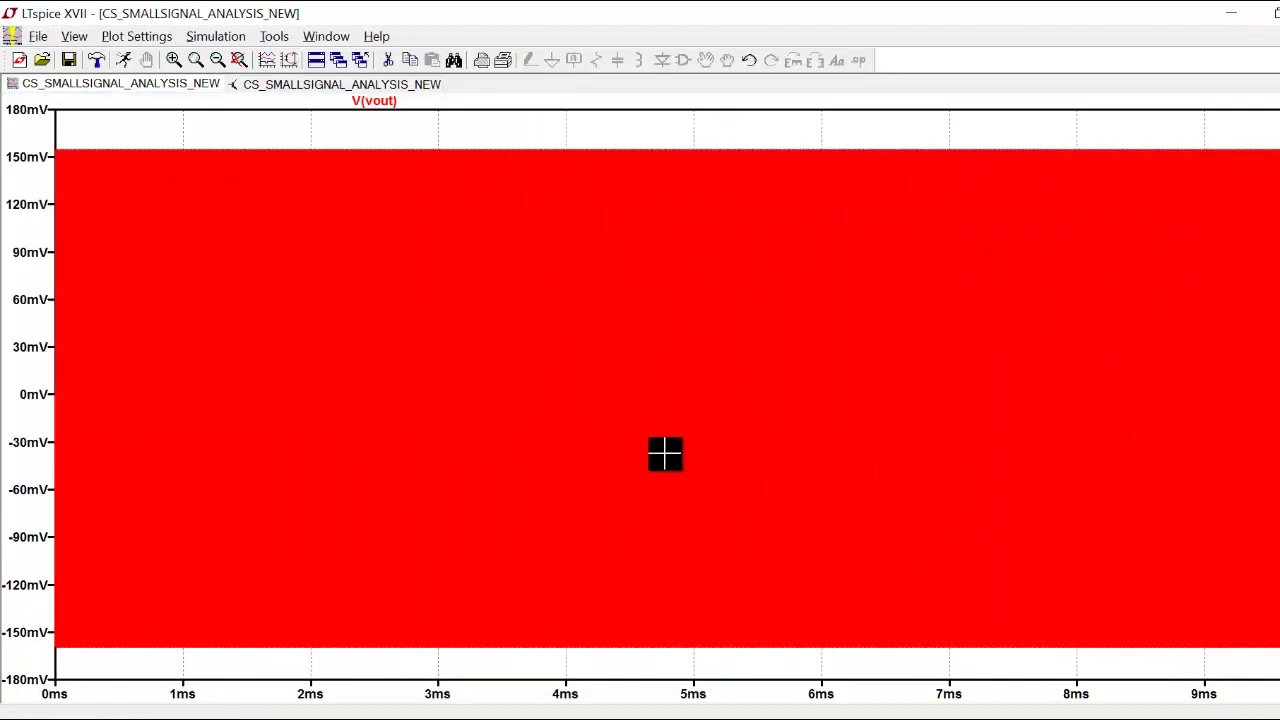
right_click(523, 312)
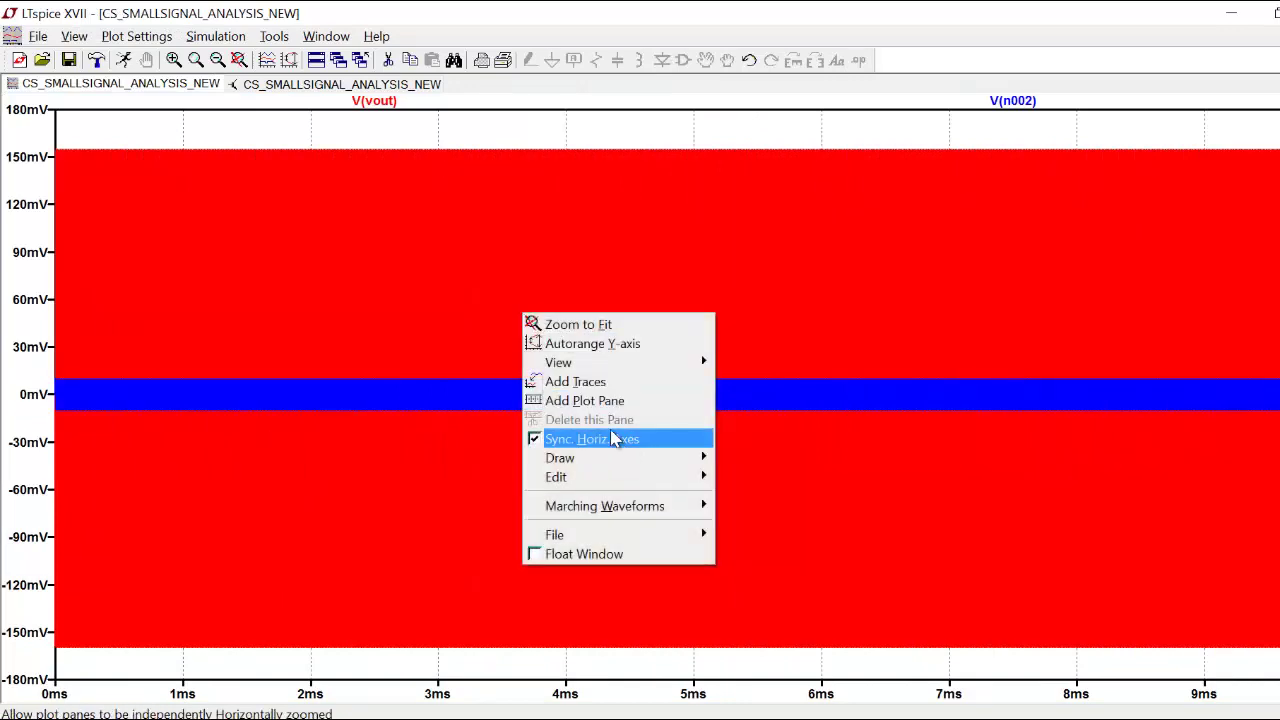
click(593, 400)
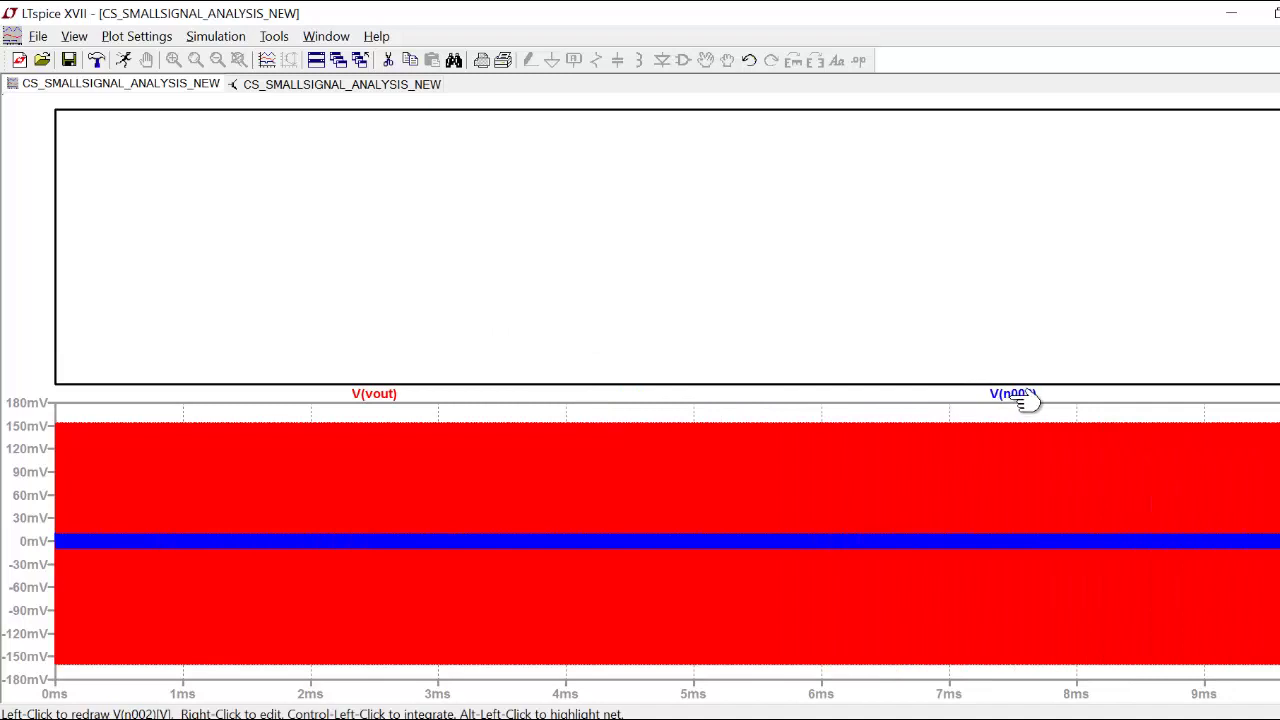
drag(1013, 395, 914, 254)
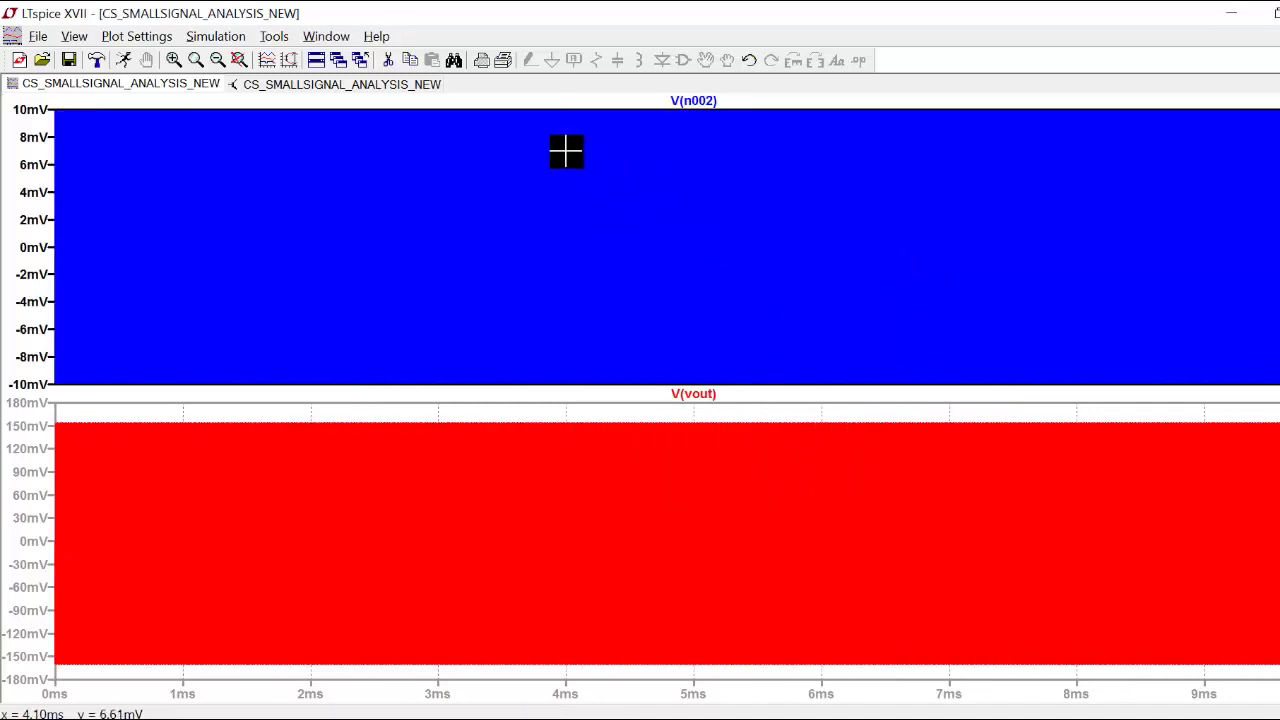
drag(346, 104, 375, 680)
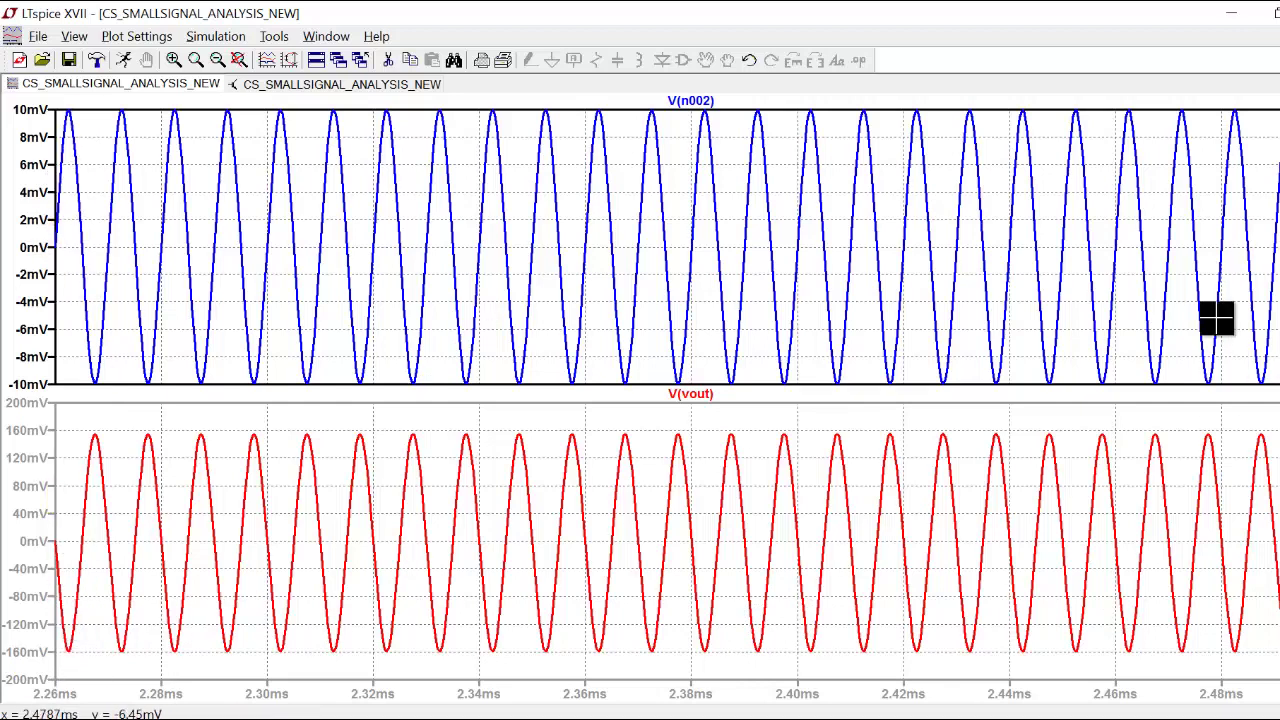
click(296, 86)
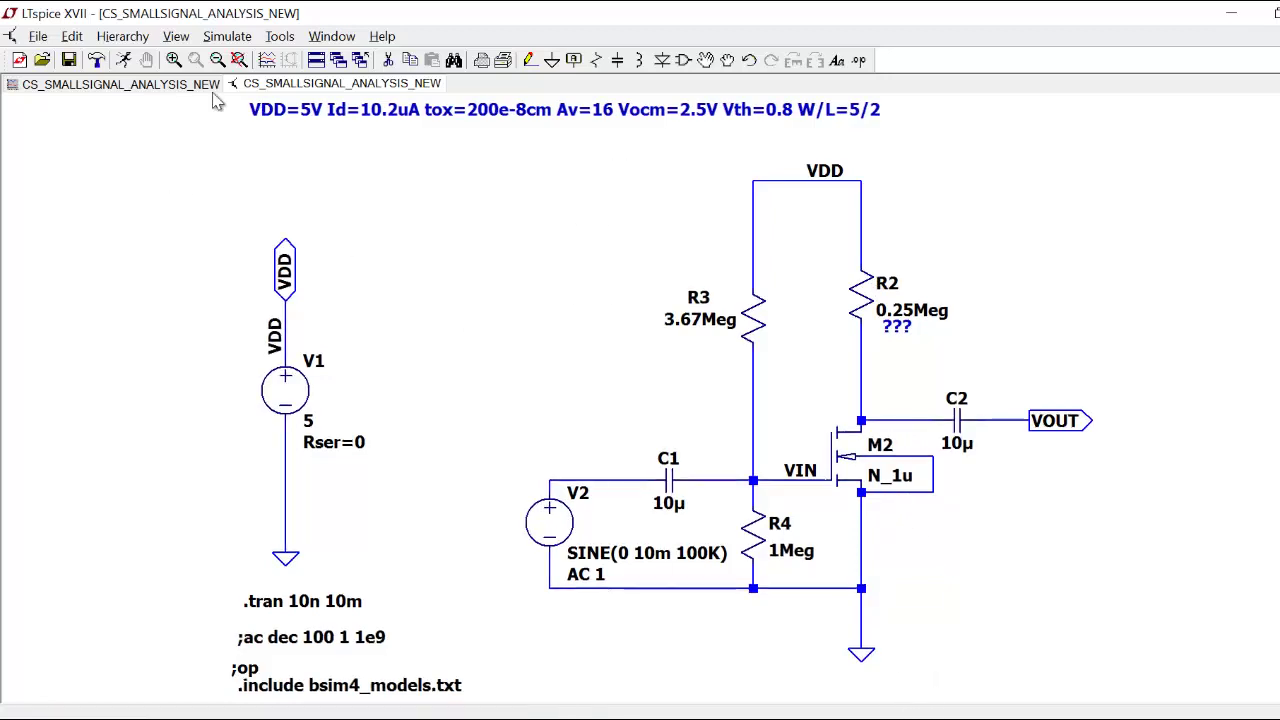
click(182, 83)
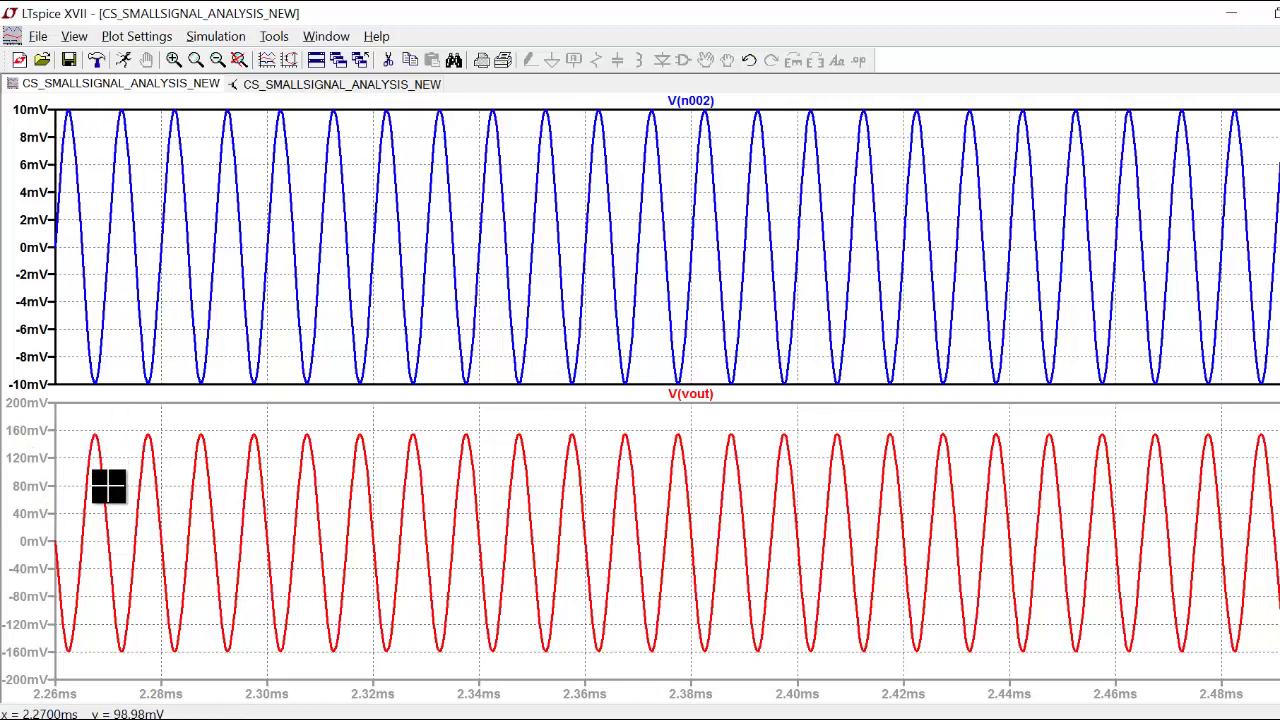
Open the existing schematic CS_SMALLSIGNAL_ANALYSIS_NEW1 from the LTspice simulations folder.
click(309, 88)
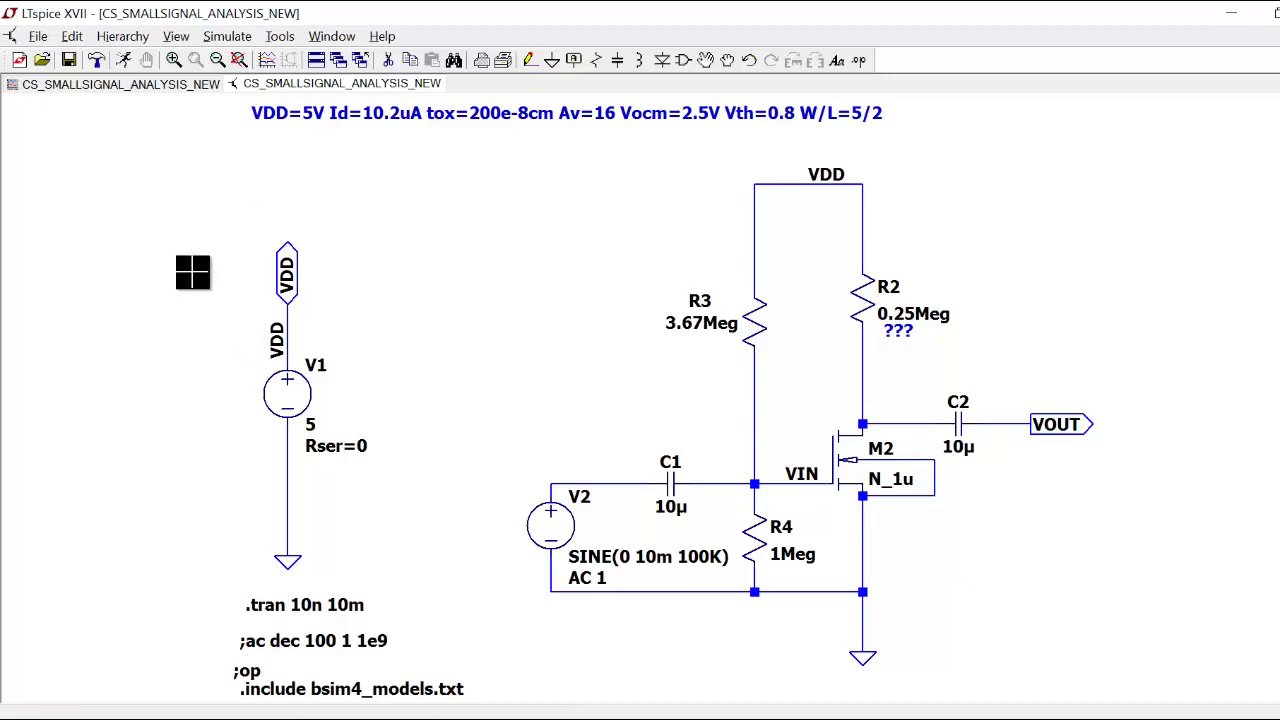
click(39, 37)
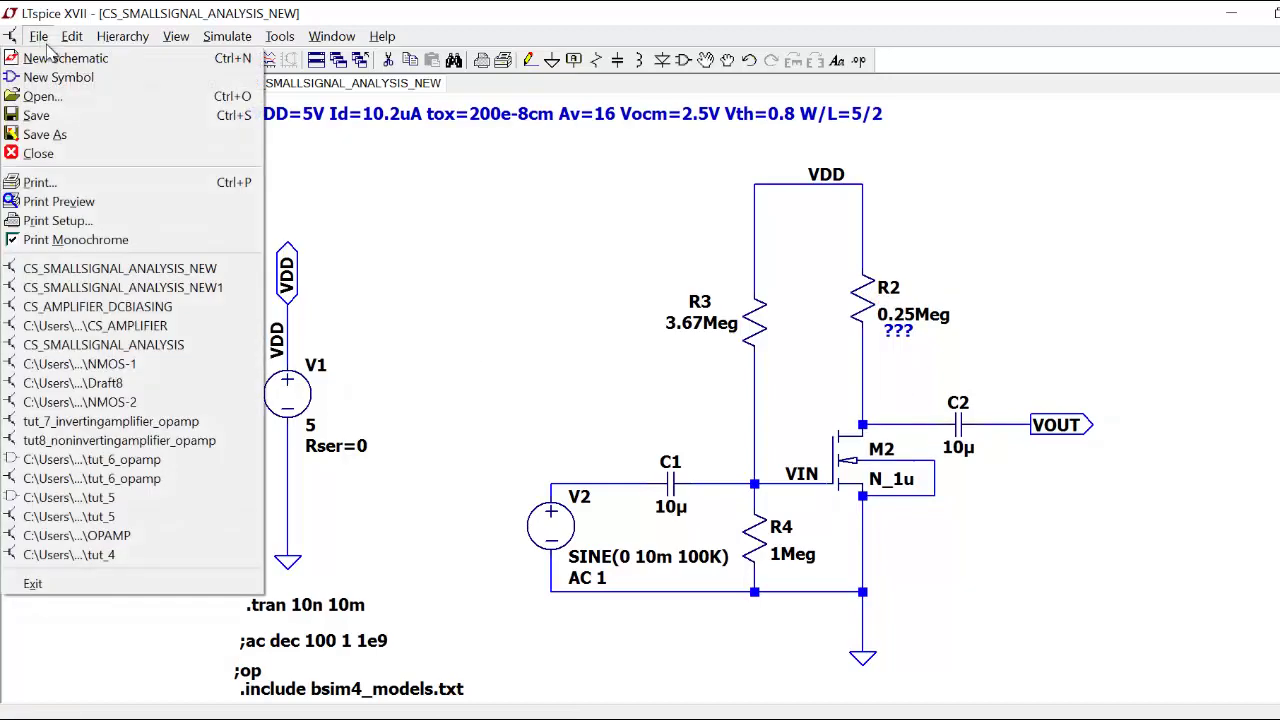
click(68, 98)
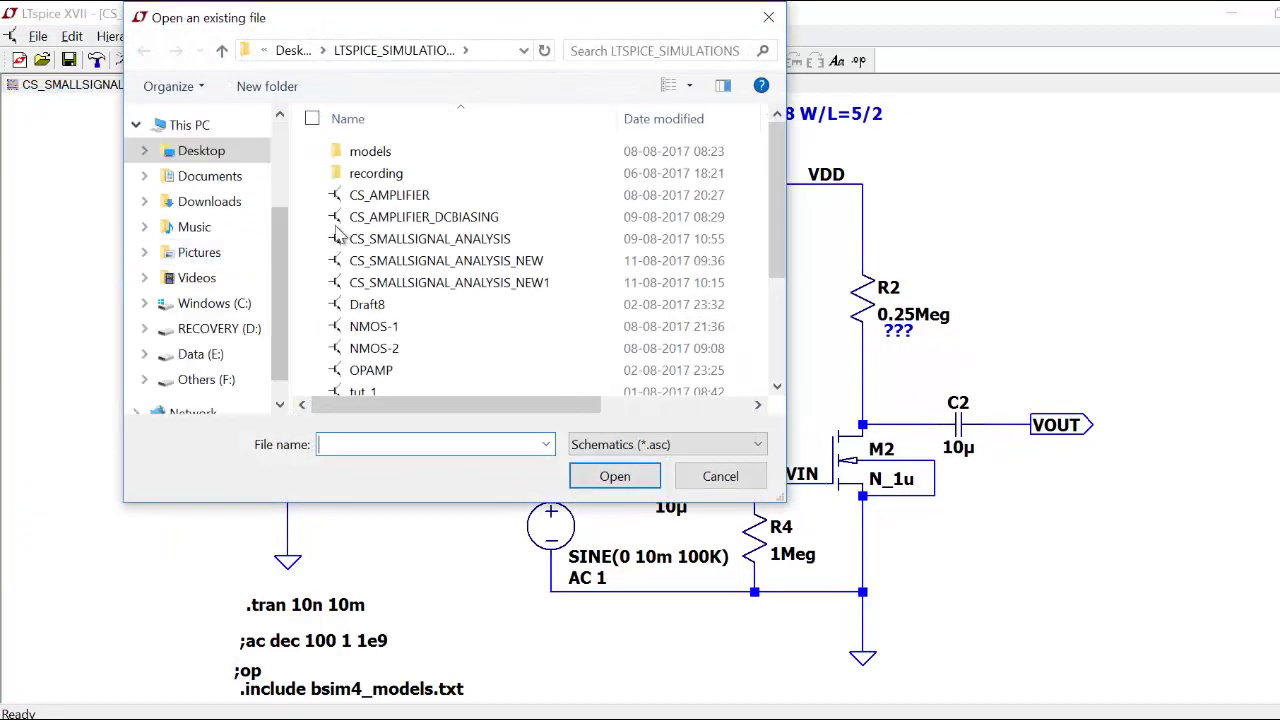
click(488, 287)
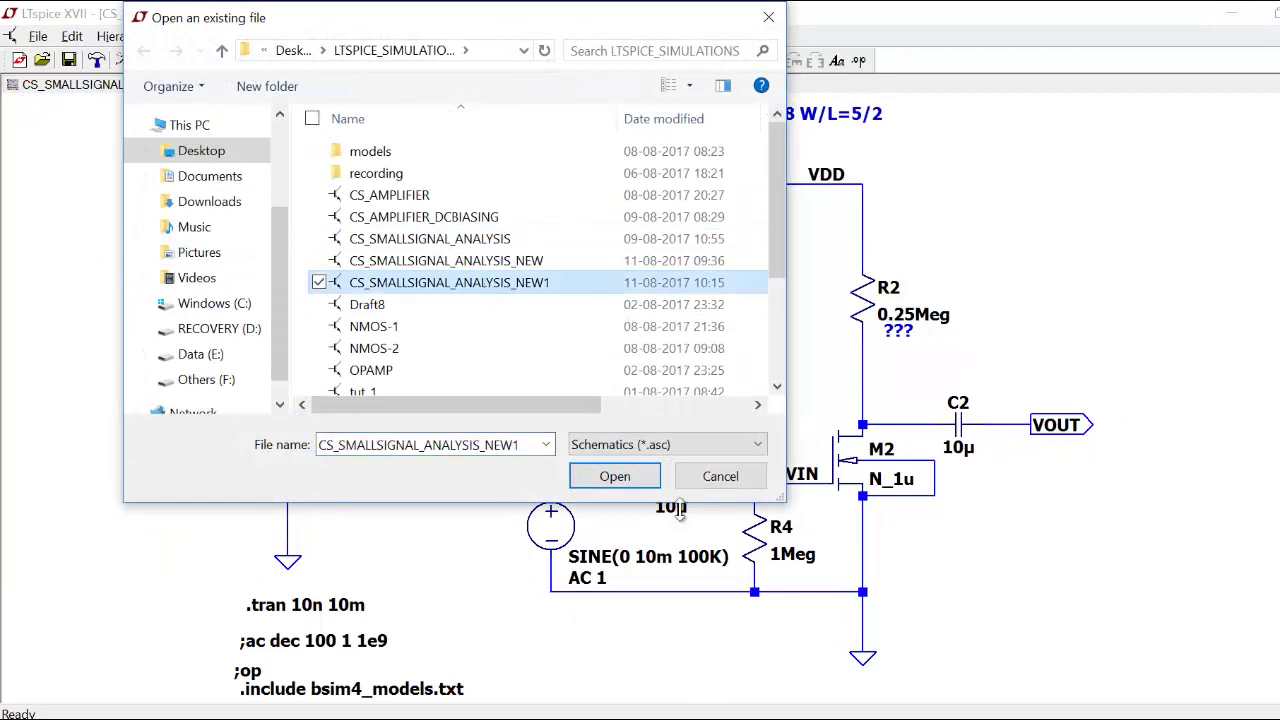
click(628, 480)
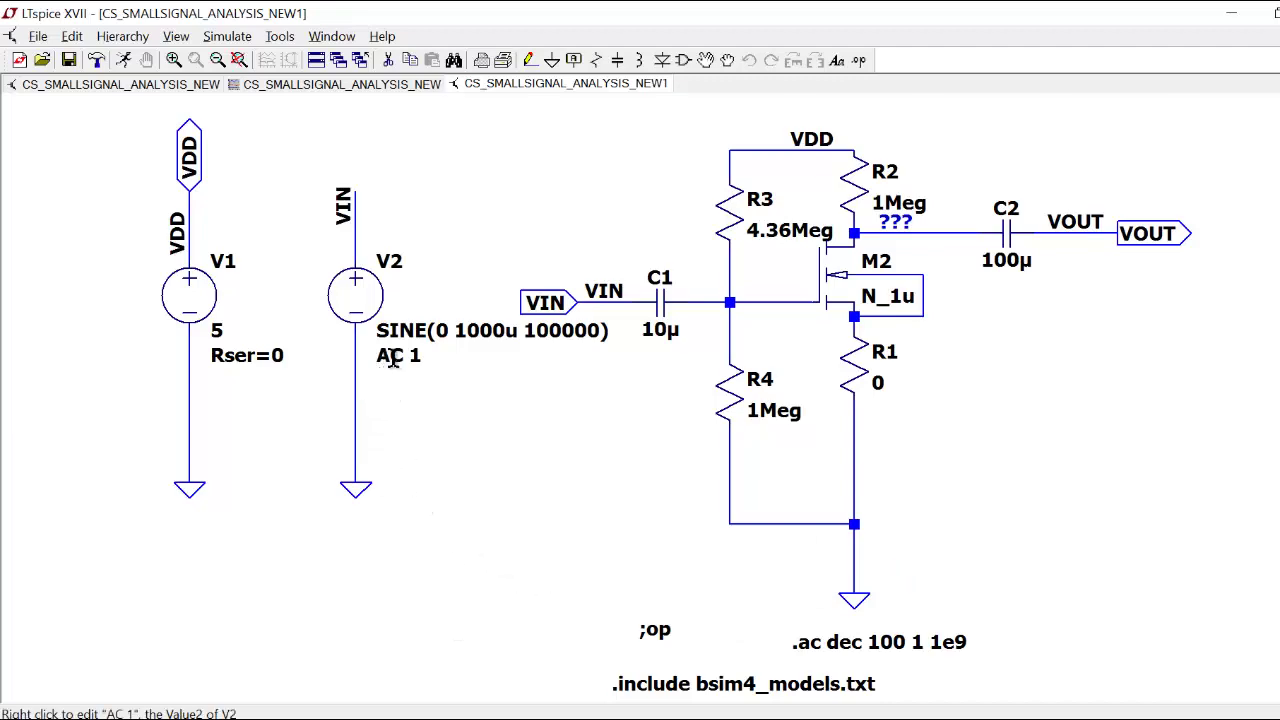
Set the sine source V2 to an amplitude of 1m and a frequency of 100K.
right_click(392, 300)
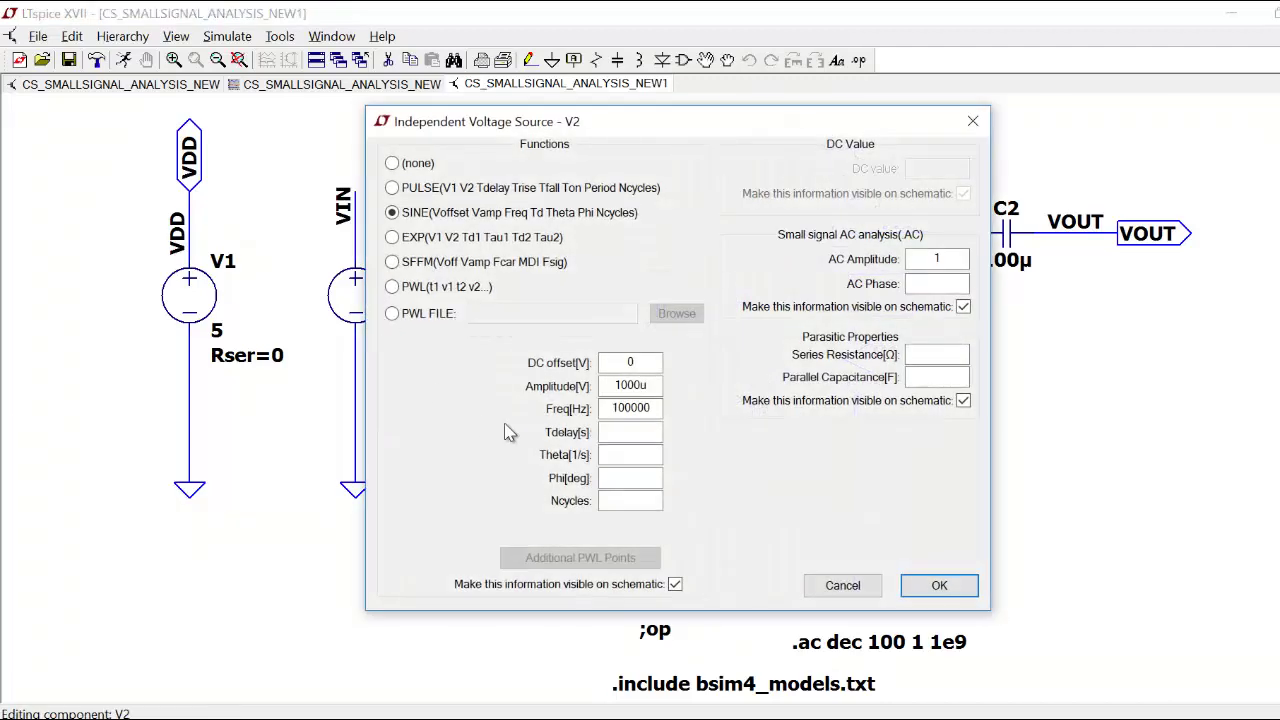
double_click(643, 385)
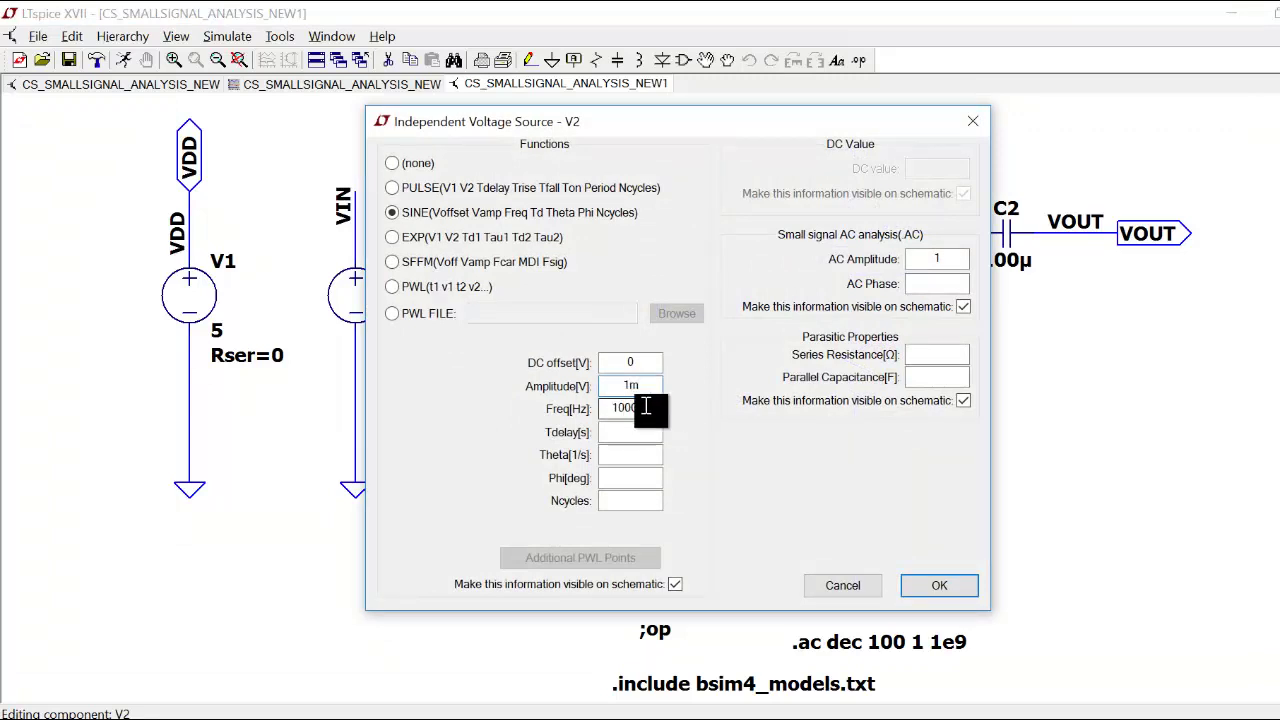
drag(650, 408, 583, 402)
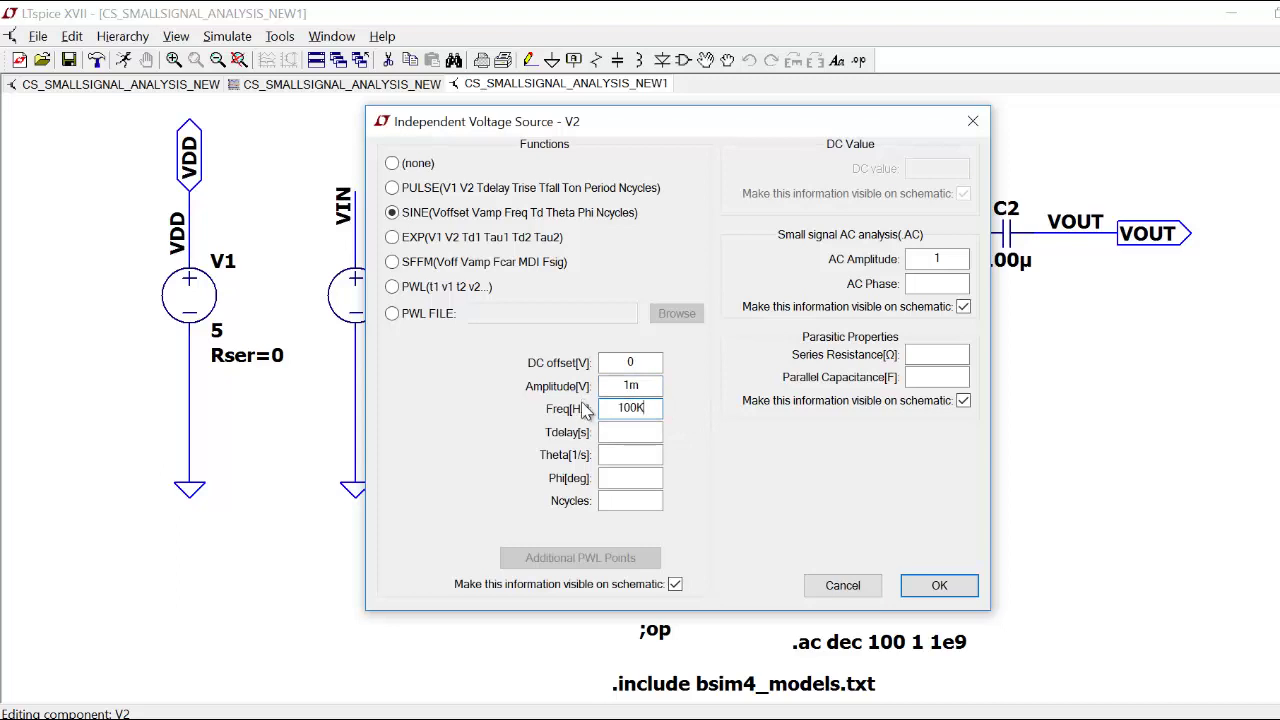
click(935, 586)
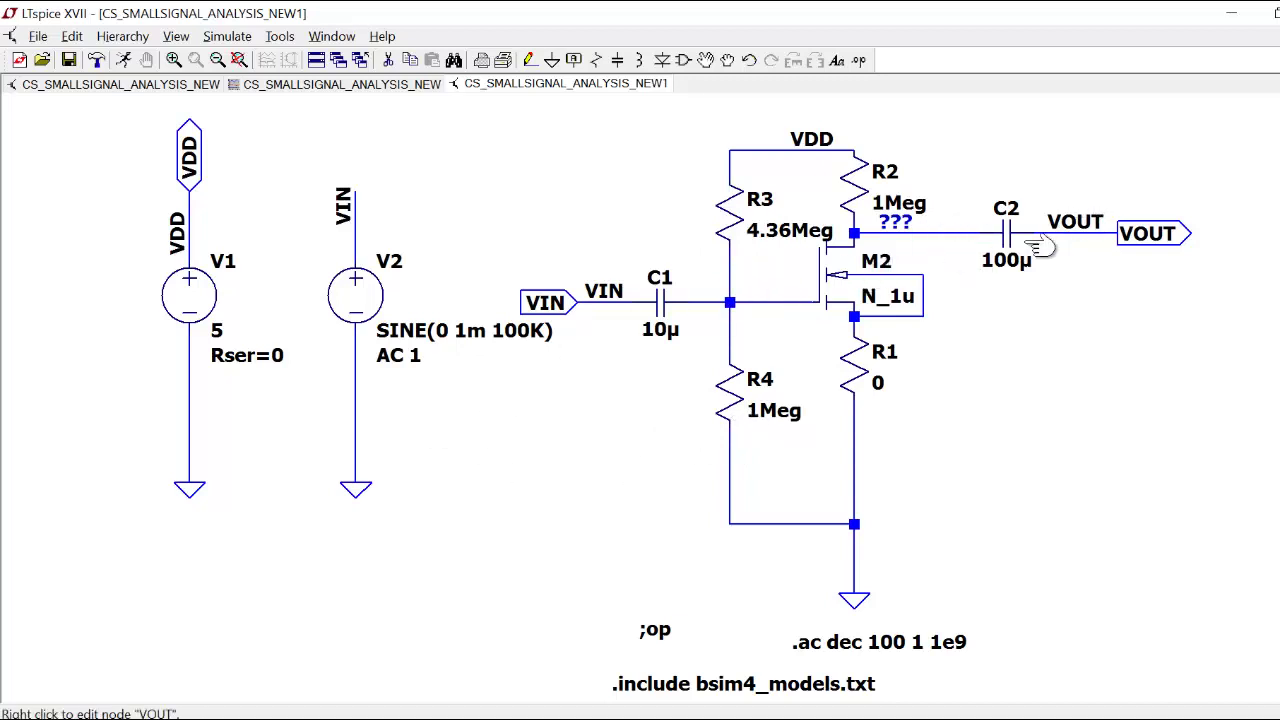
Run the simulation and close the earlier CS_SMALLSIGNAL_ANALYSIS_NEW schematic with its changes saved, keeping CS_SMALLSIGNAL_ANALYSIS_NEW1 maximized.
click(125, 61)
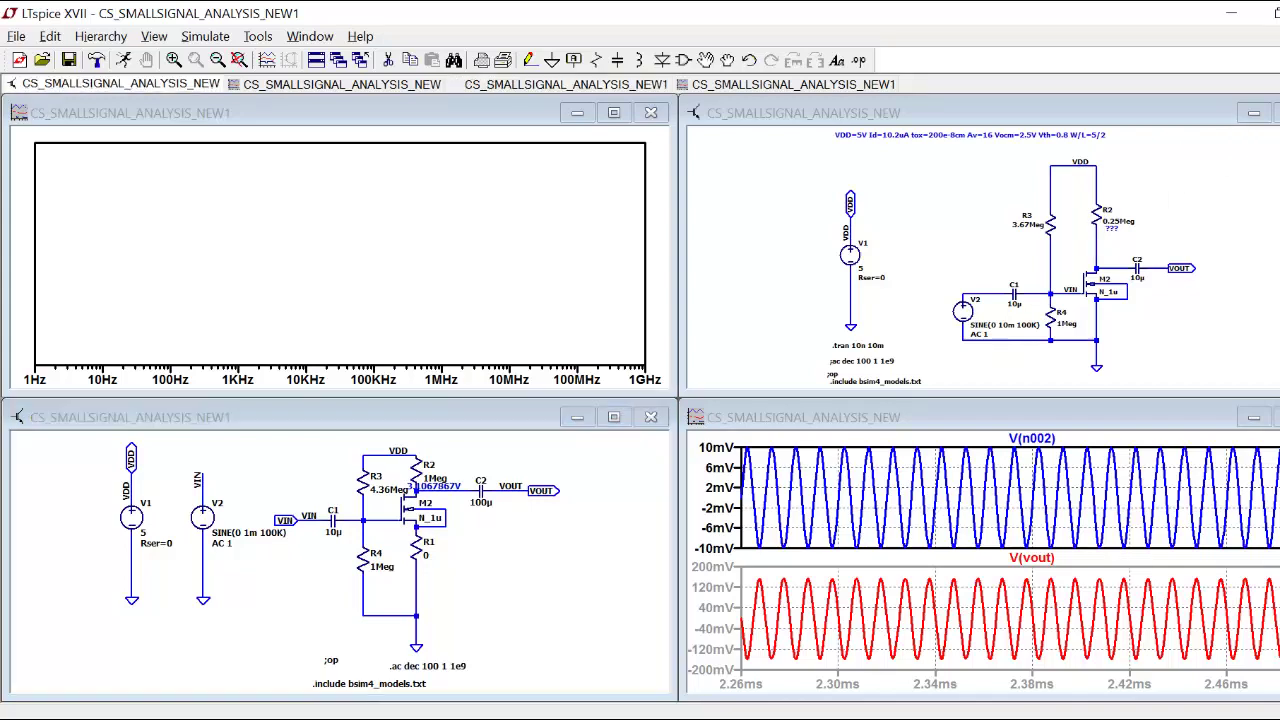
key(ctrl+F4)
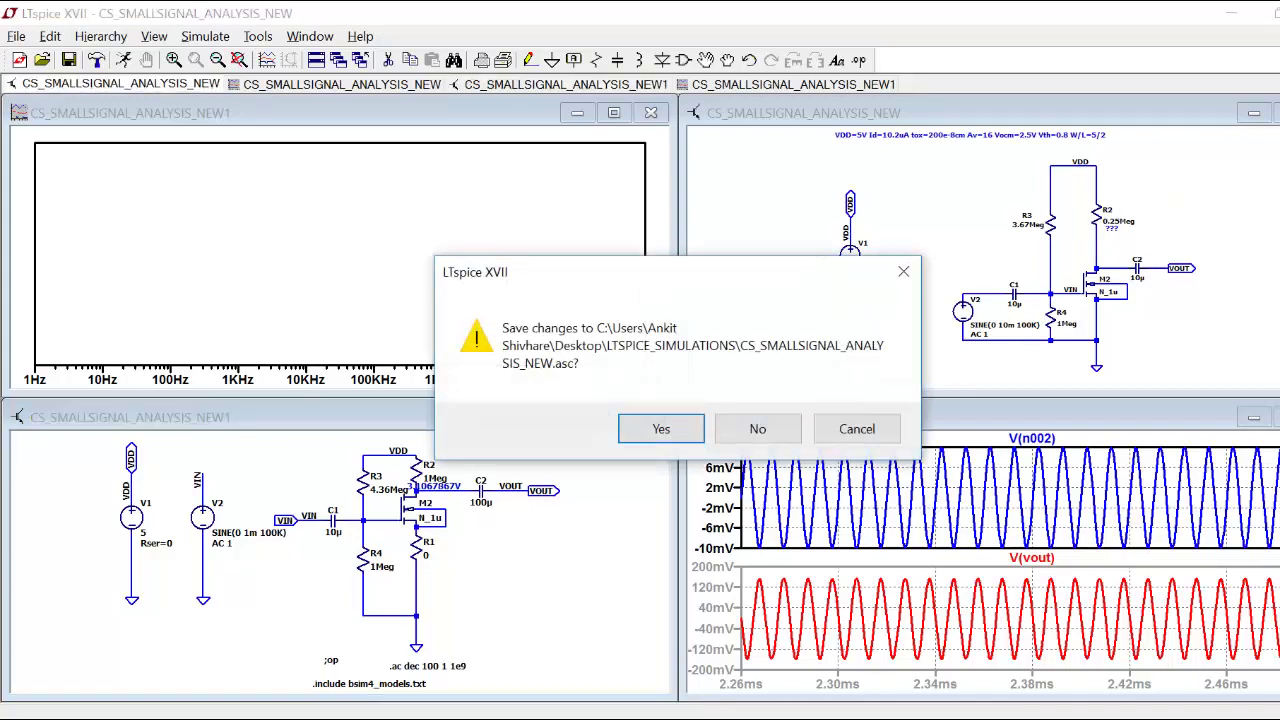
click(683, 438)
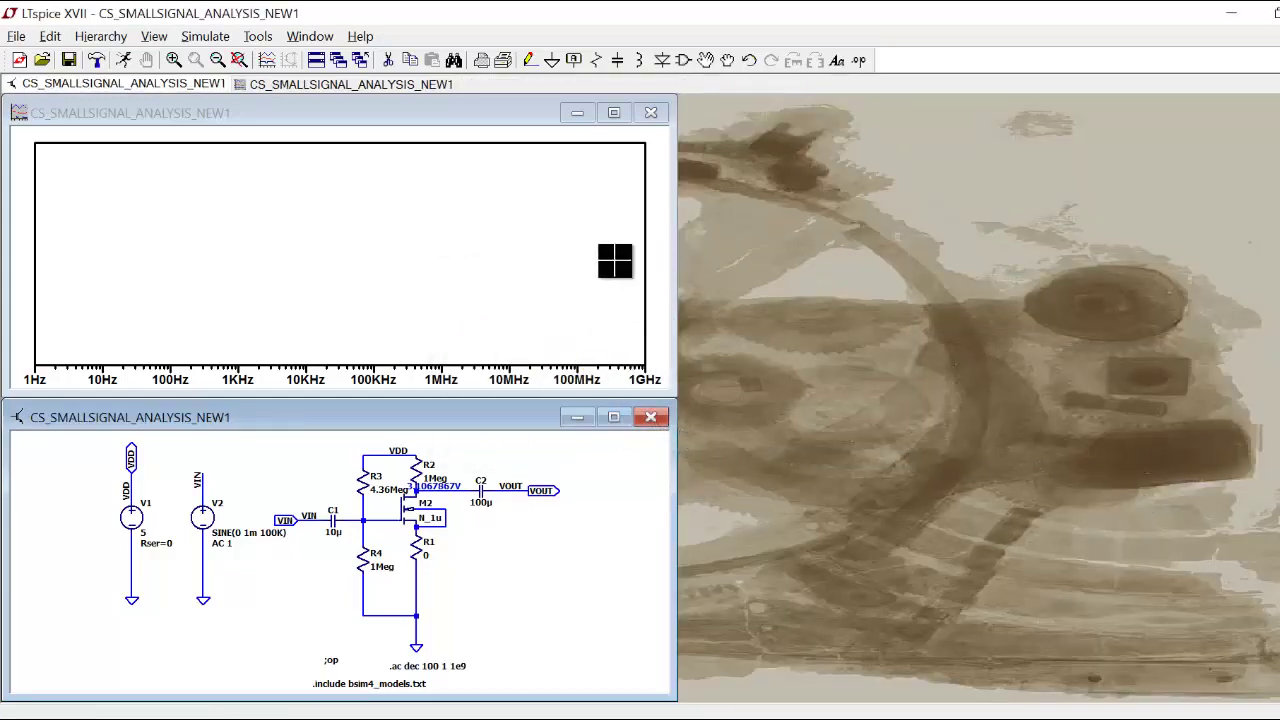
click(613, 417)
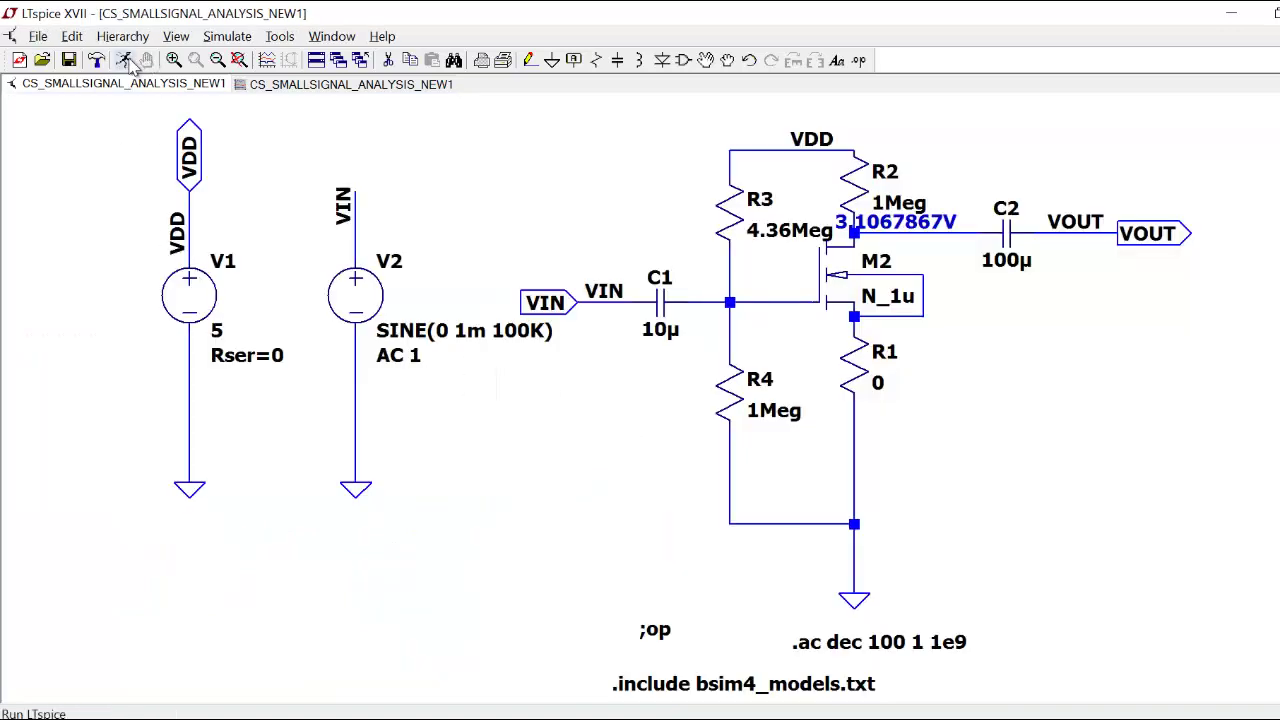
Rerun the AC analysis and plot the frequency response at VOUT.
click(125, 61)
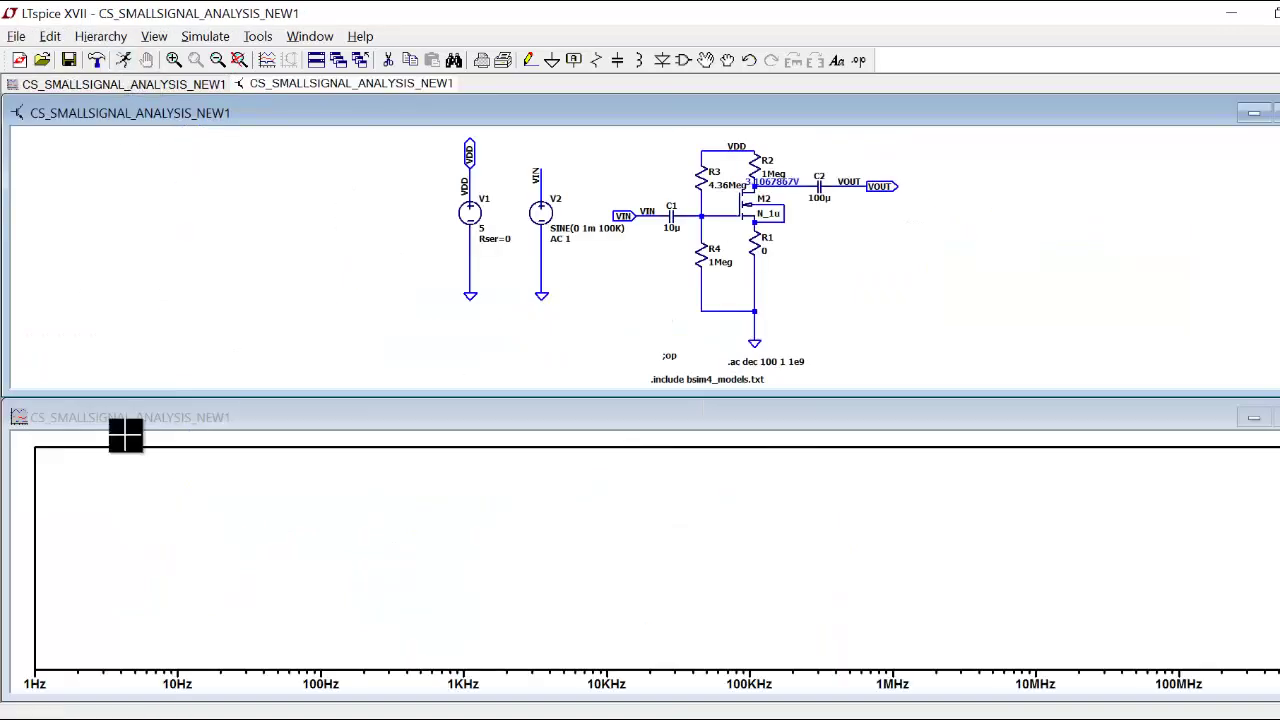
click(843, 183)
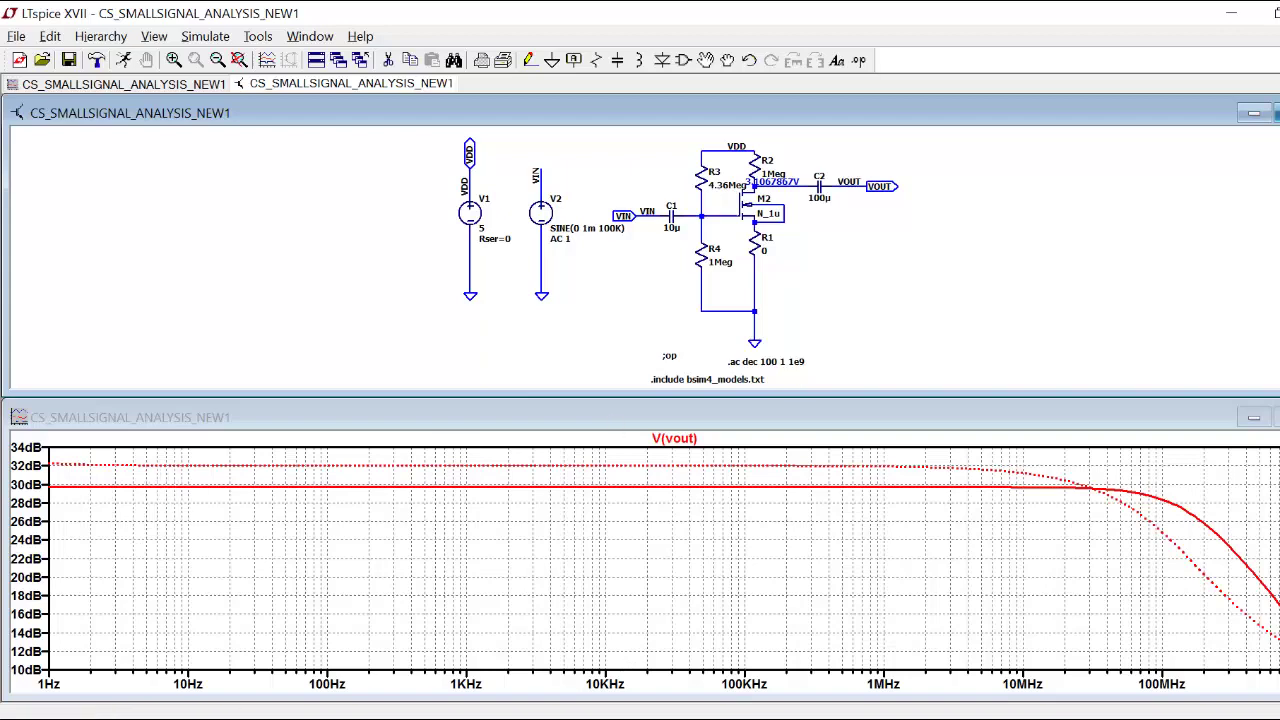
Replace the .ac directive on the schematic with the transient directive .tran 10n 10m, placed above the .include line.
click(1275, 113)
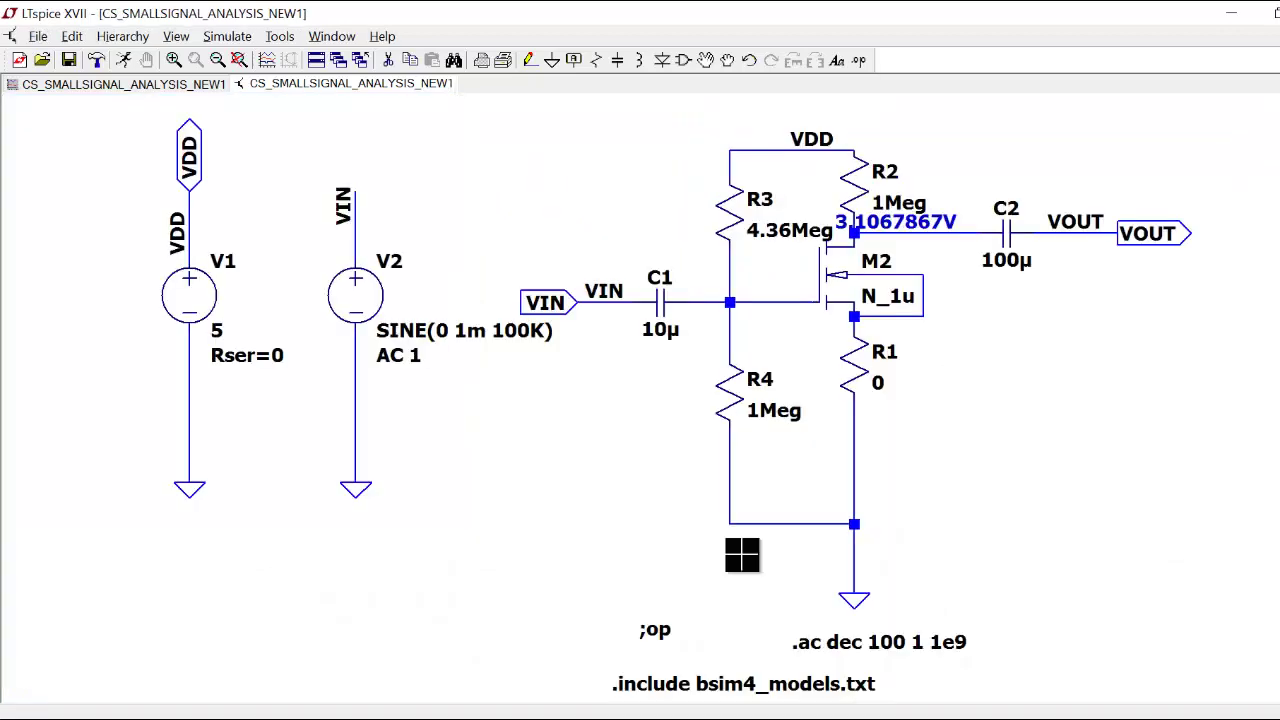
click(914, 645)
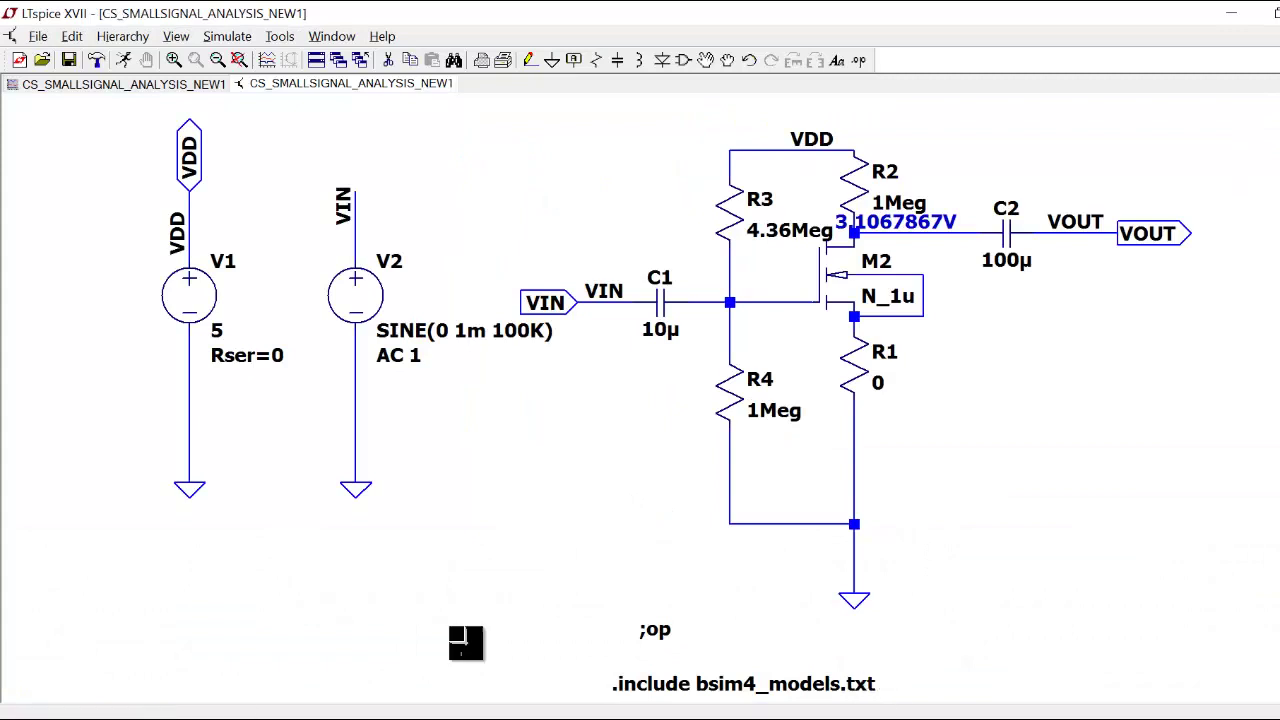
click(72, 36)
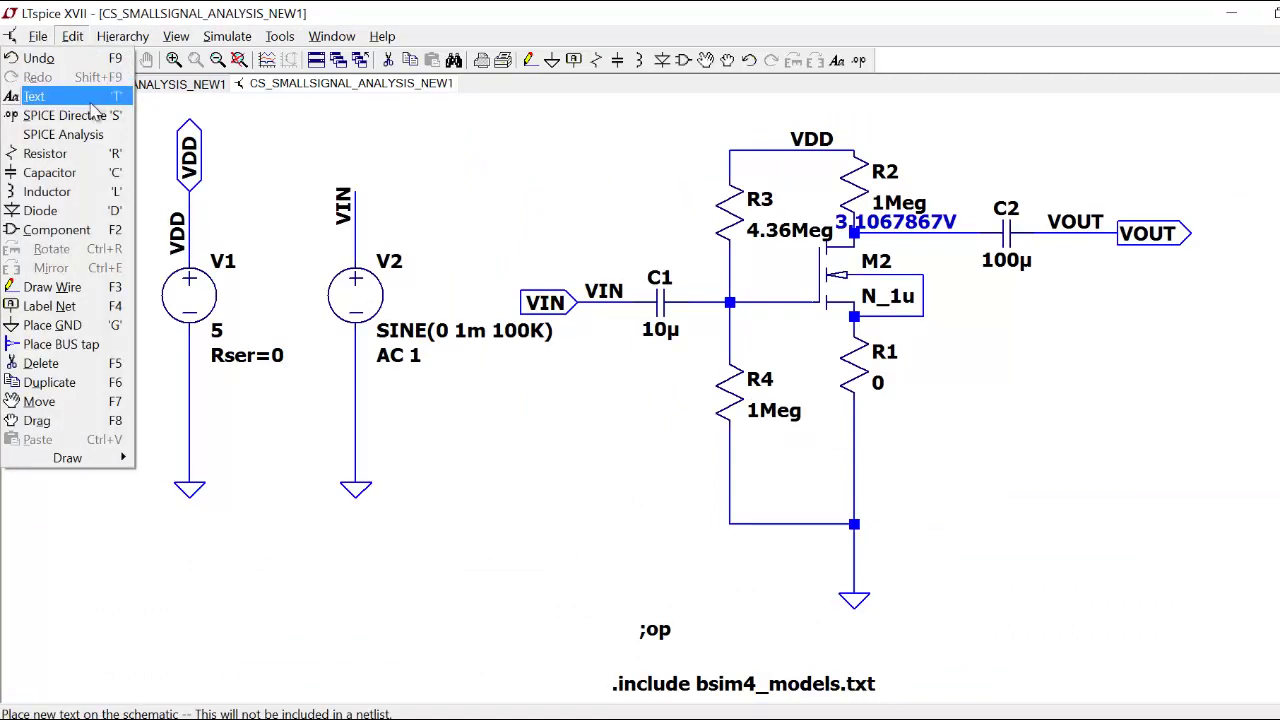
click(50, 134)
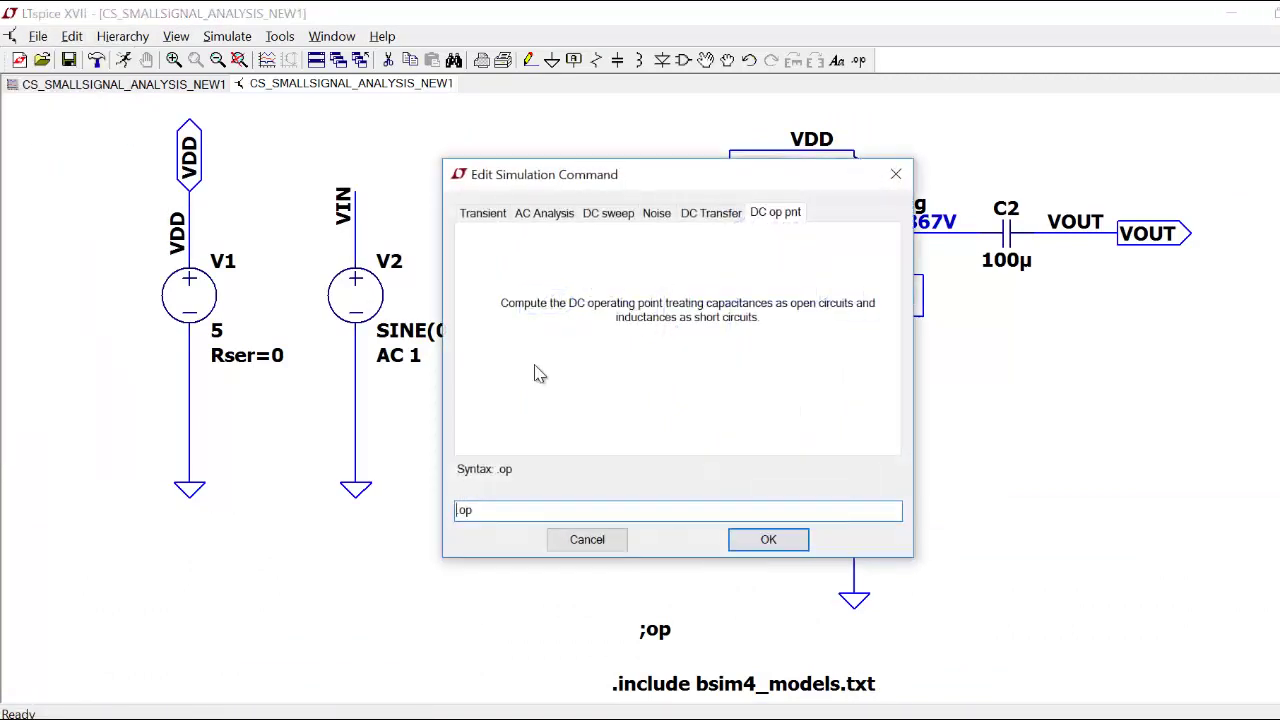
click(503, 222)
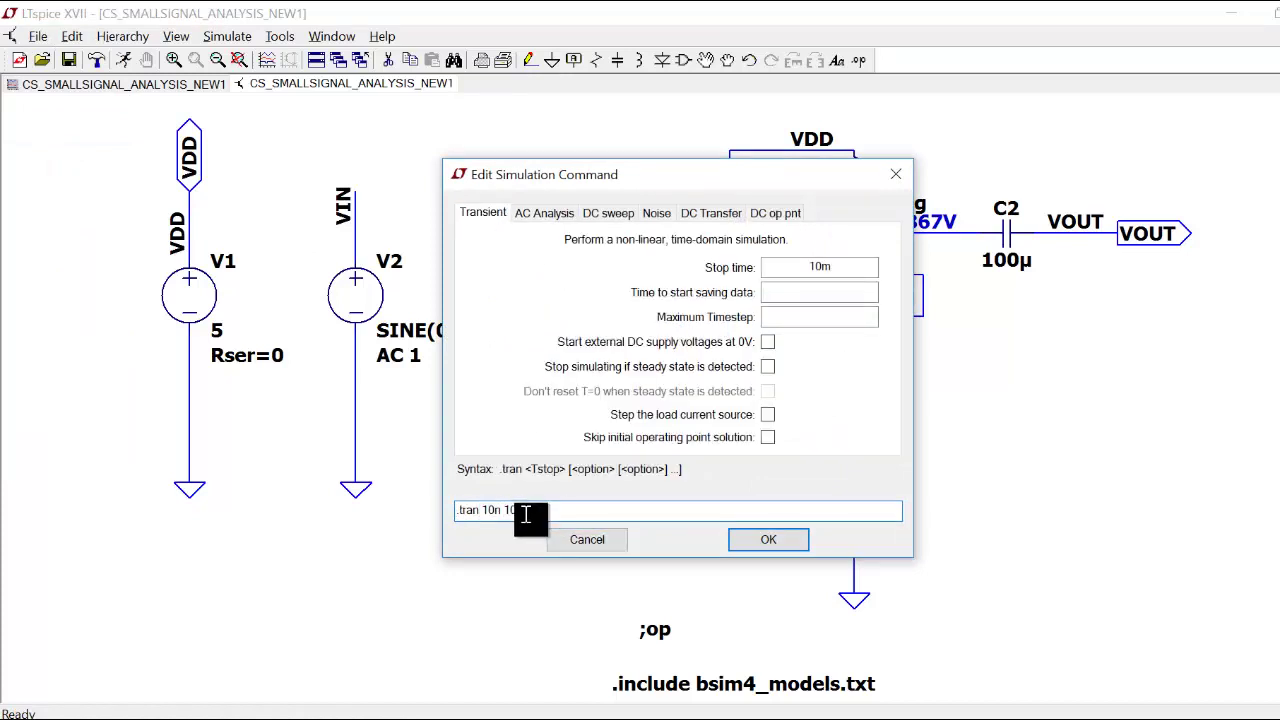
click(768, 540)
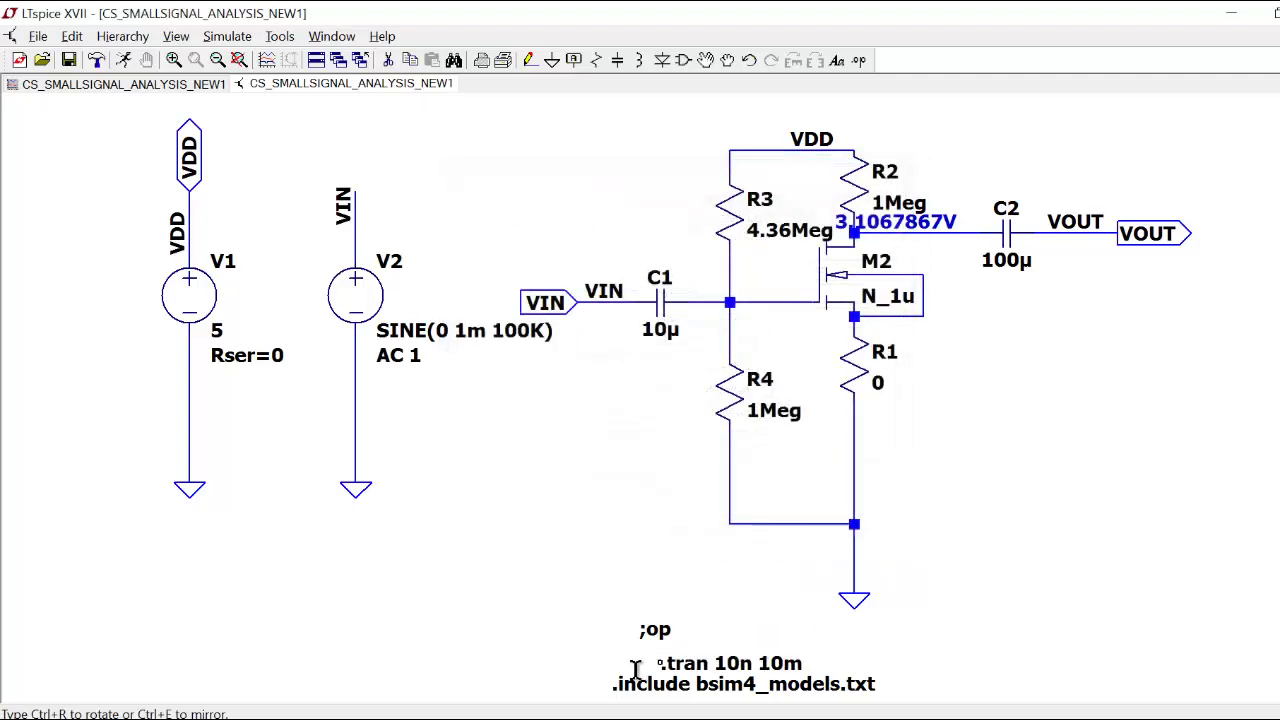
click(625, 656)
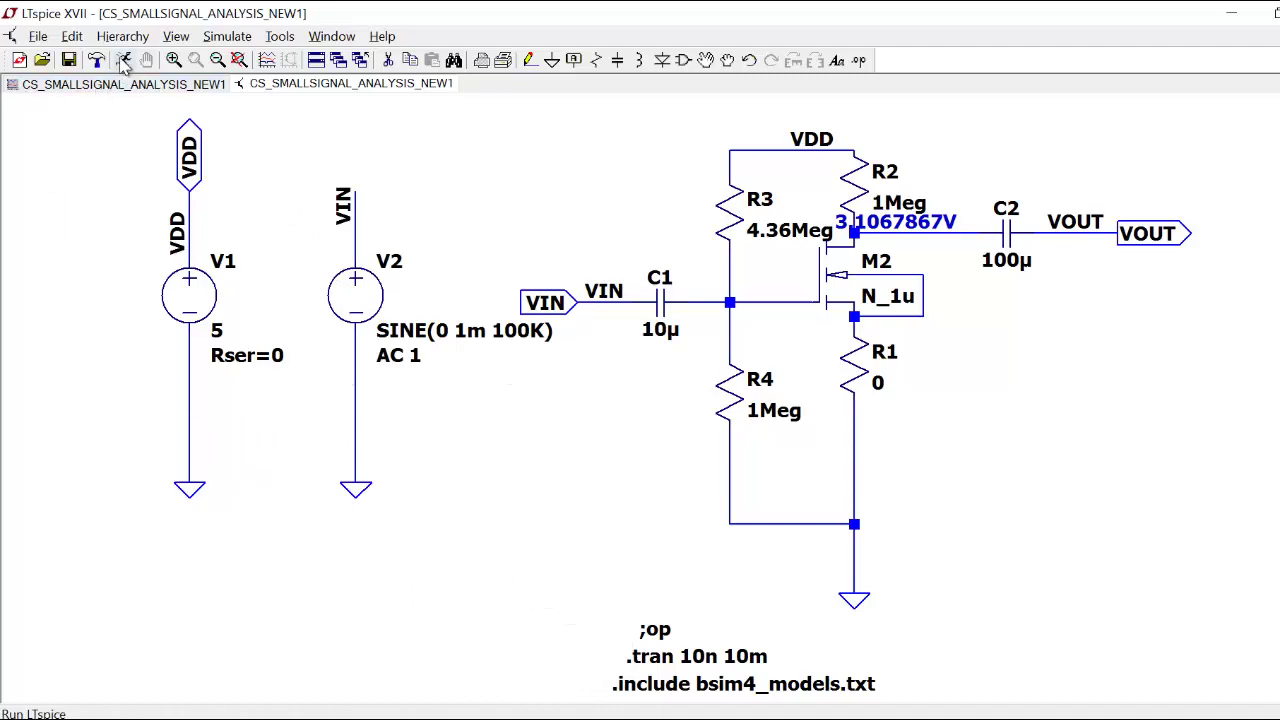
Run the transient simulation and plot VOUT, with VIN in a separate plot pane above it.
click(124, 62)
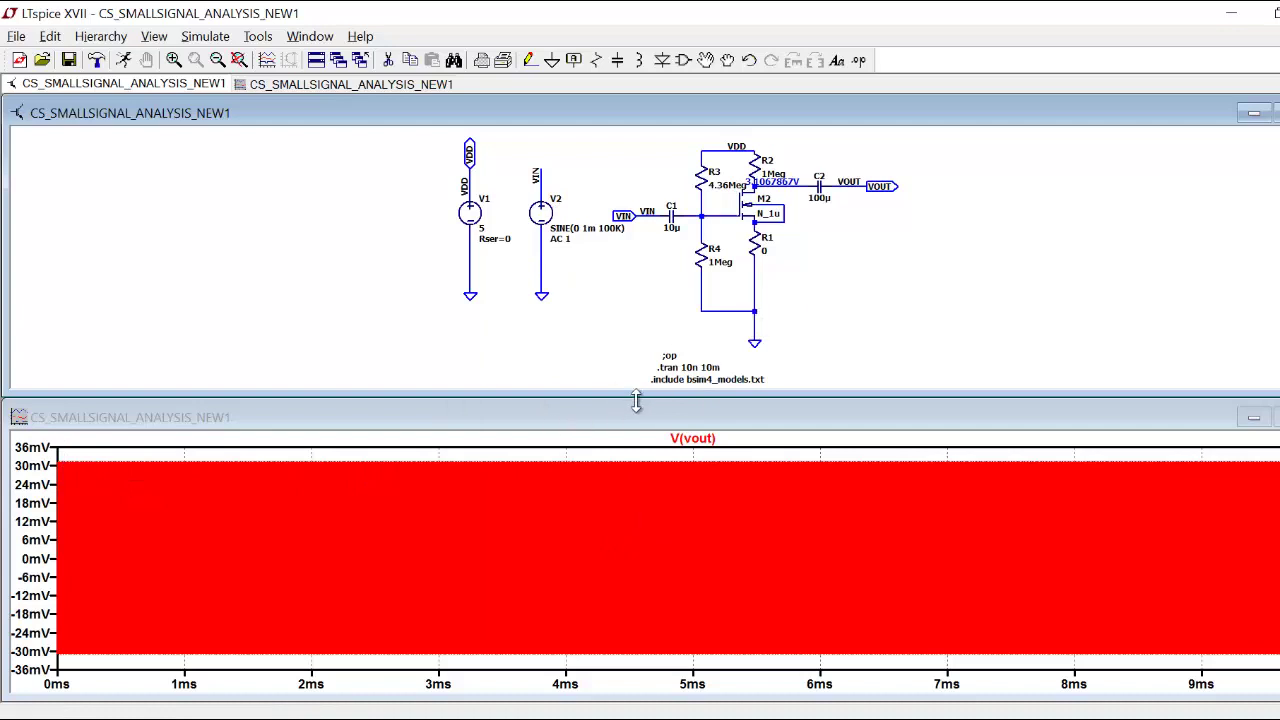
click(729, 214)
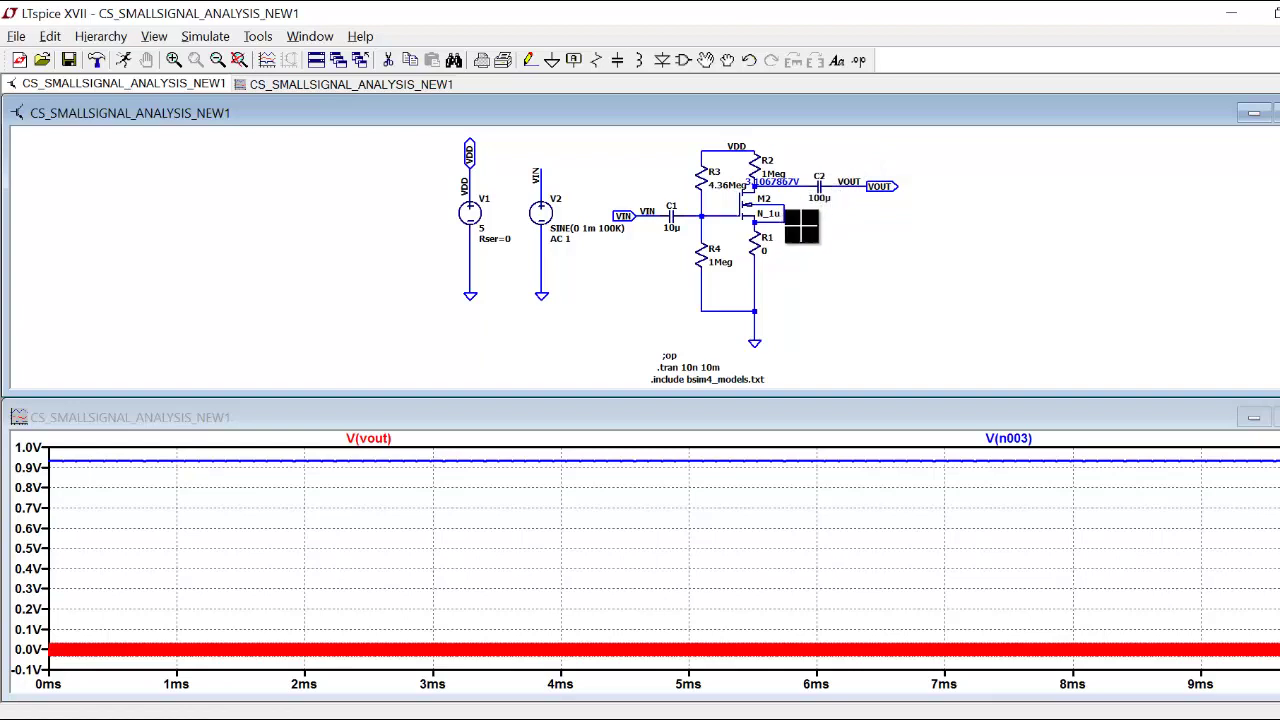
click(847, 183)
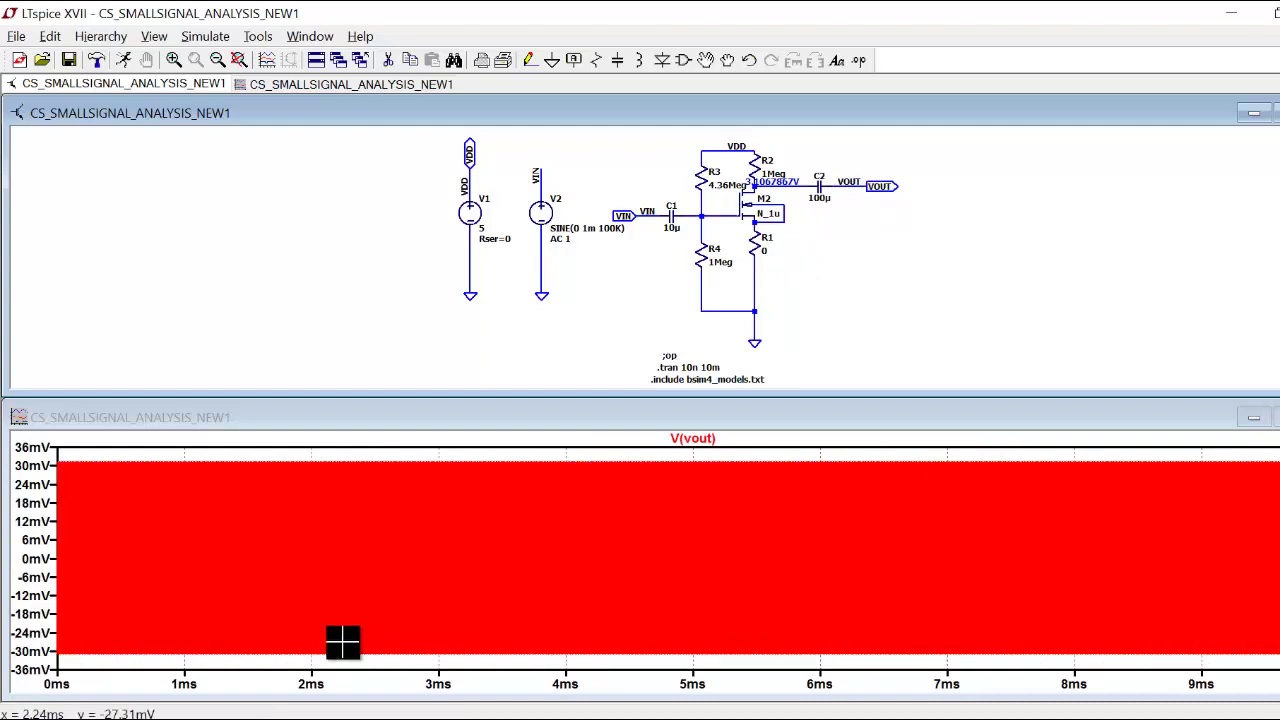
right_click(633, 524)
click(729, 360)
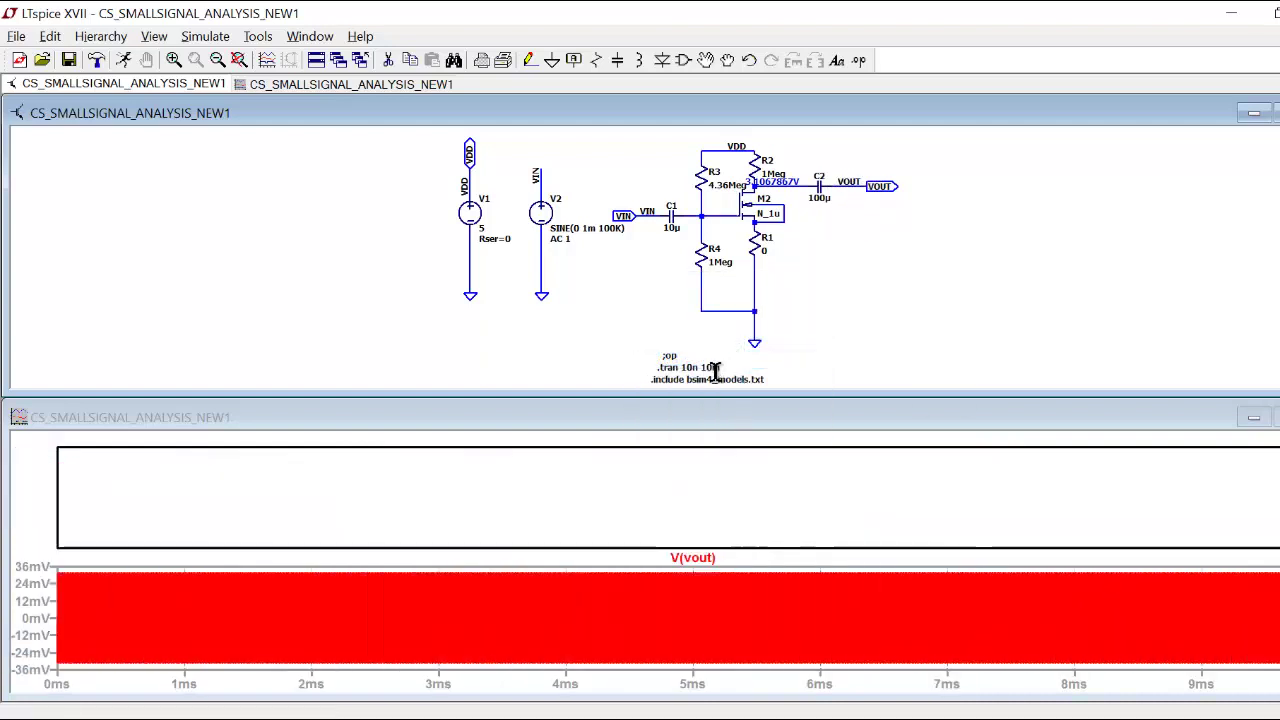
click(657, 212)
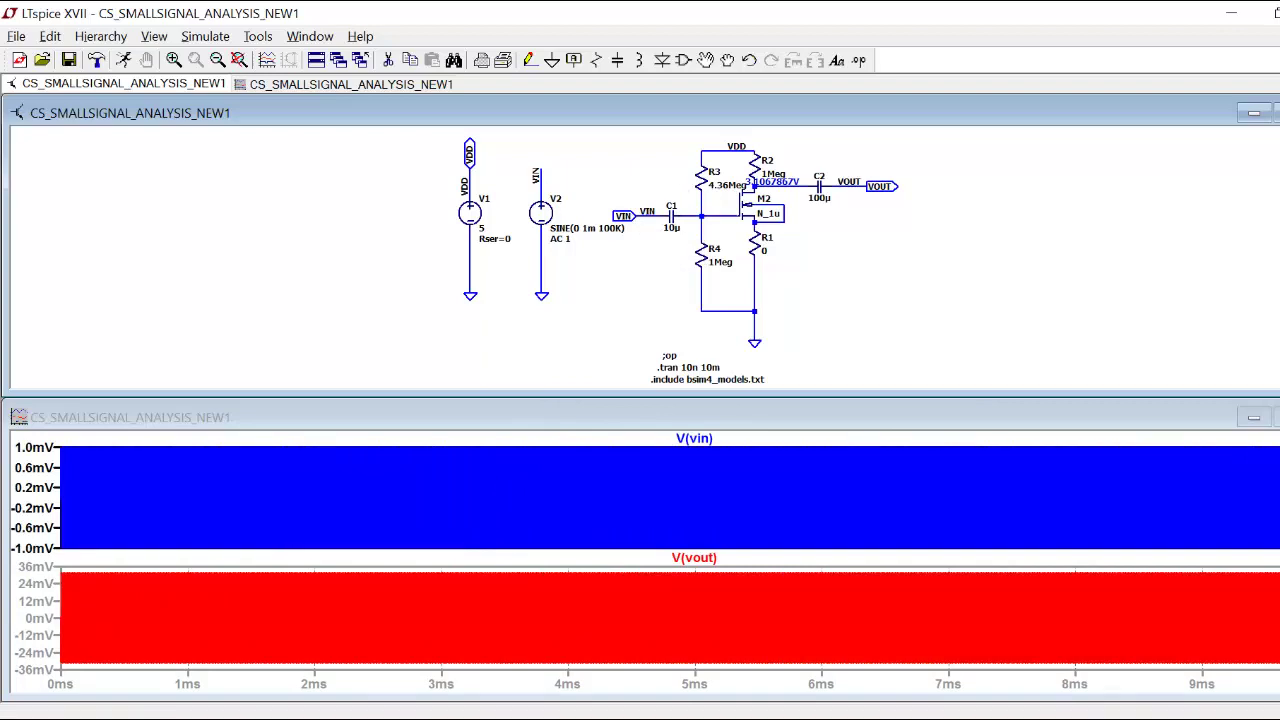
Maximize the waveform window and zoom the V(vin) and V(vout) traces to about 2.64–2.76 ms.
click(1275, 417)
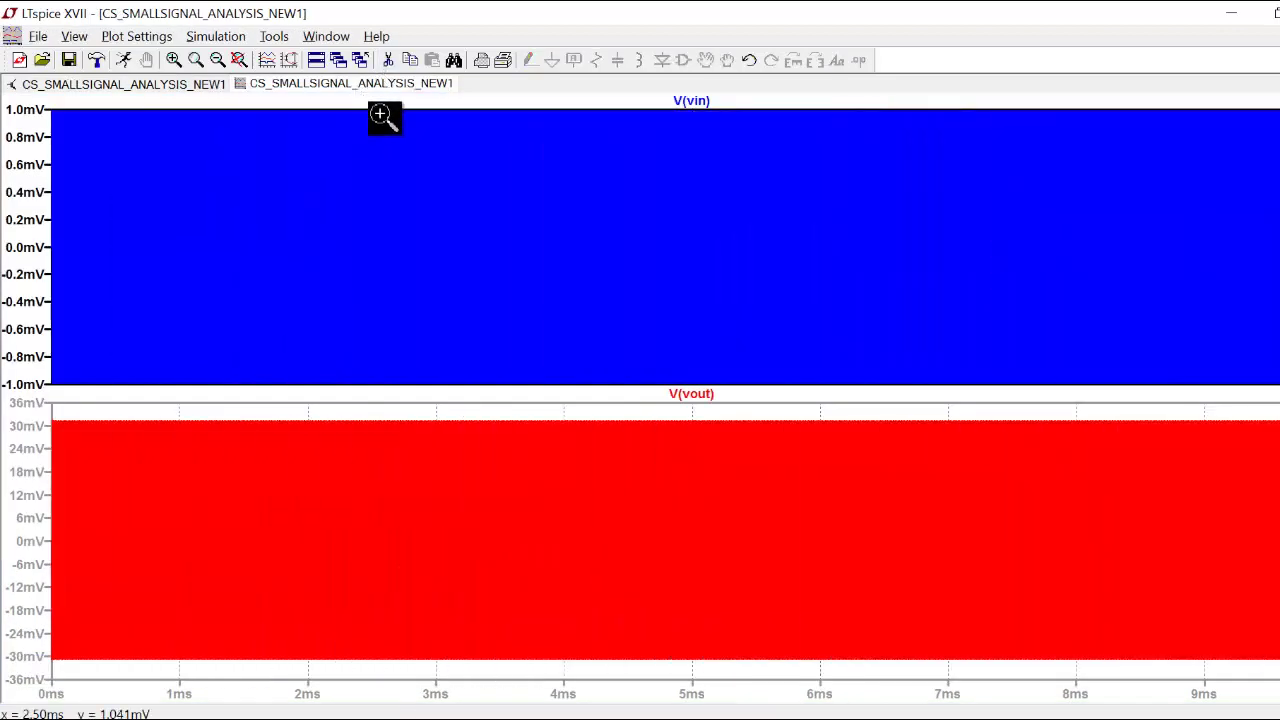
drag(372, 112, 436, 700)
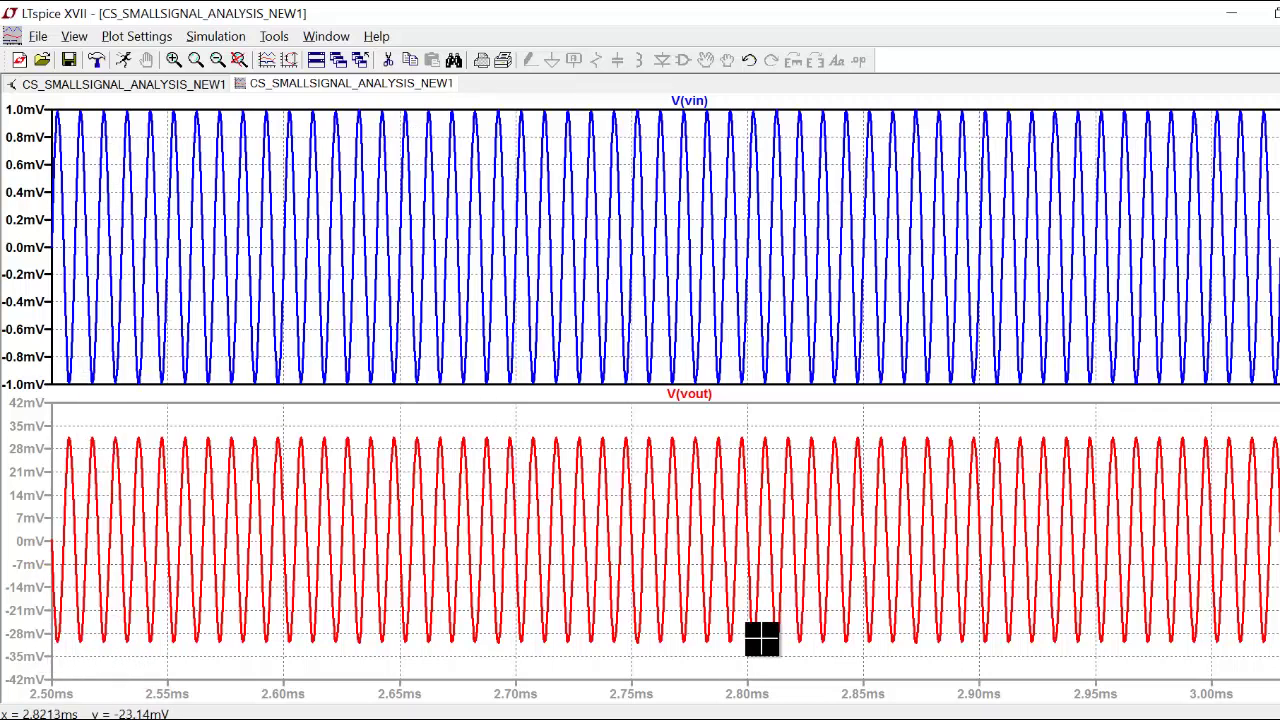
mouse_move(457, 420)
mouse_down()
mouse_move(671, 577)
mouse_move(417, 423)
mouse_move(454, 418)
mouse_up()
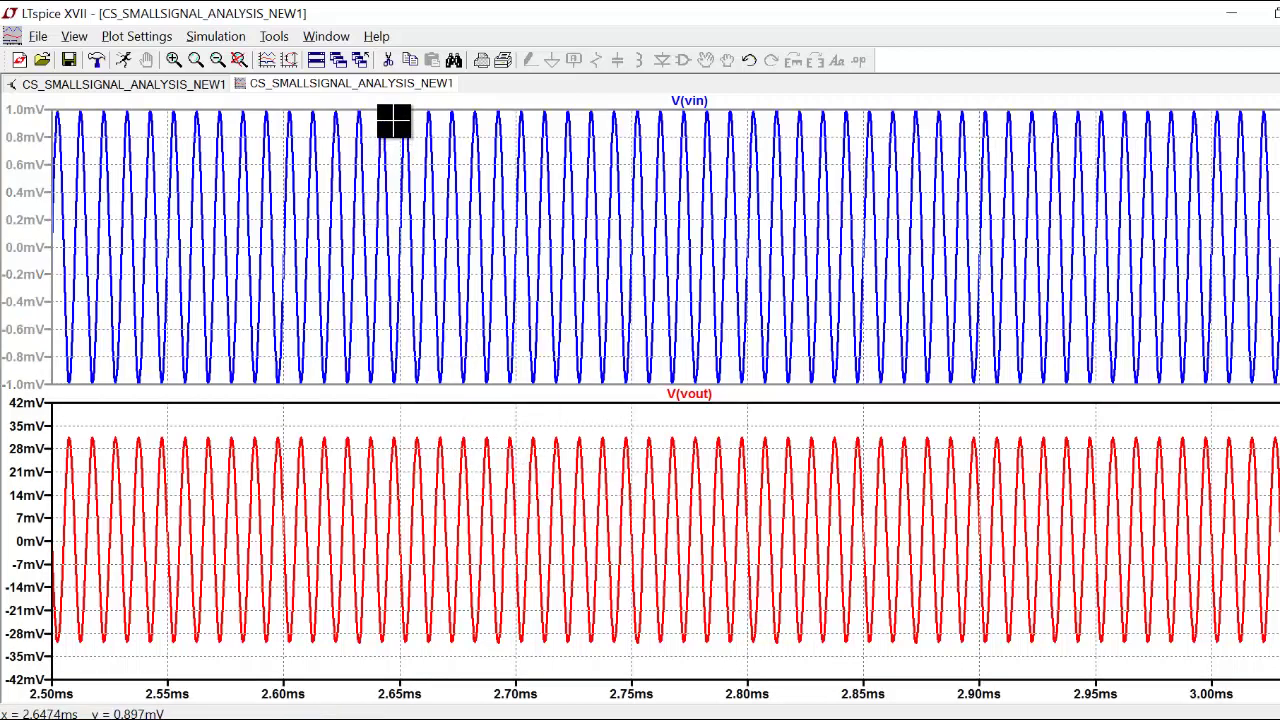
drag(392, 102, 677, 703)
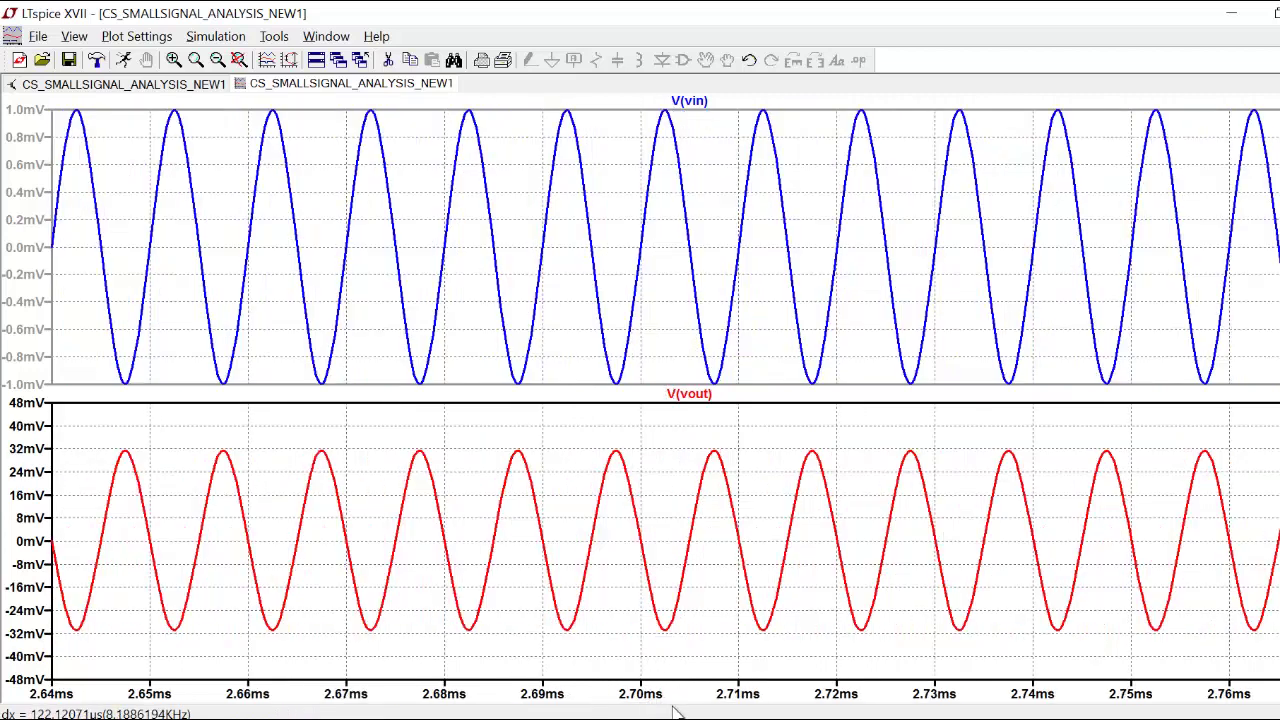
Delete the .tran and ;op directives from the schematic and place an active .op directive above the .include line.
click(185, 86)
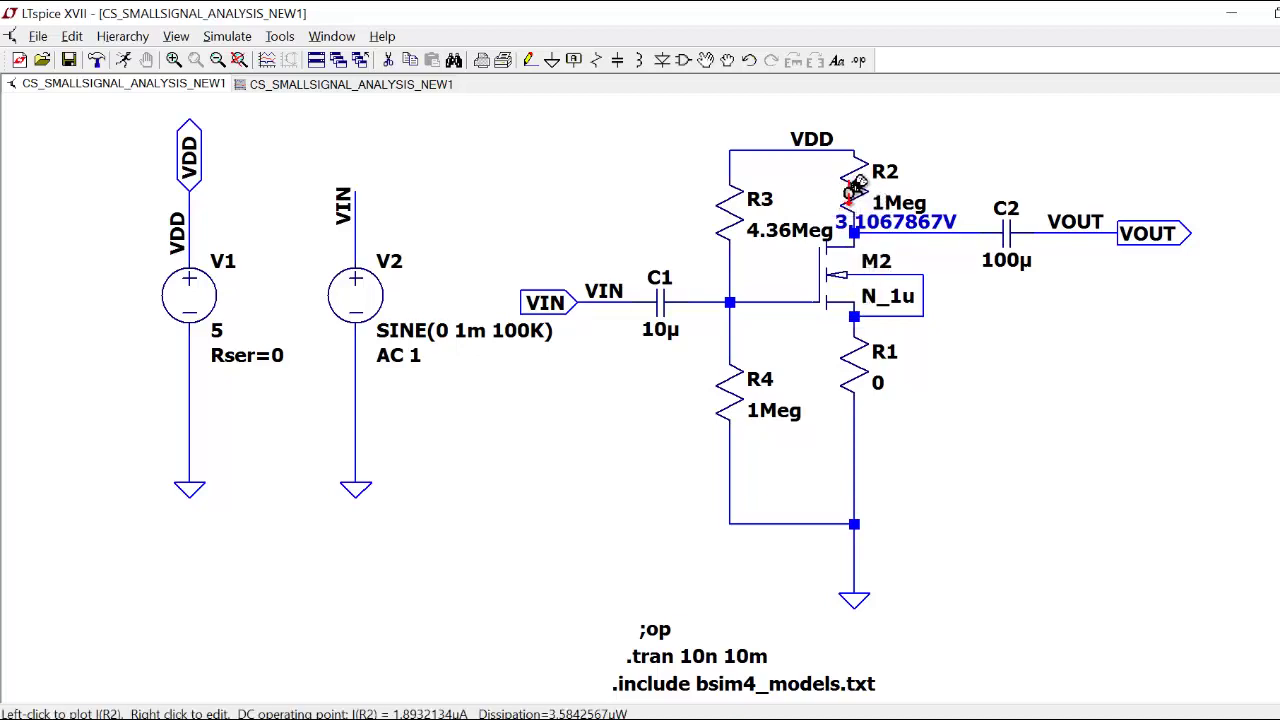
click(702, 660)
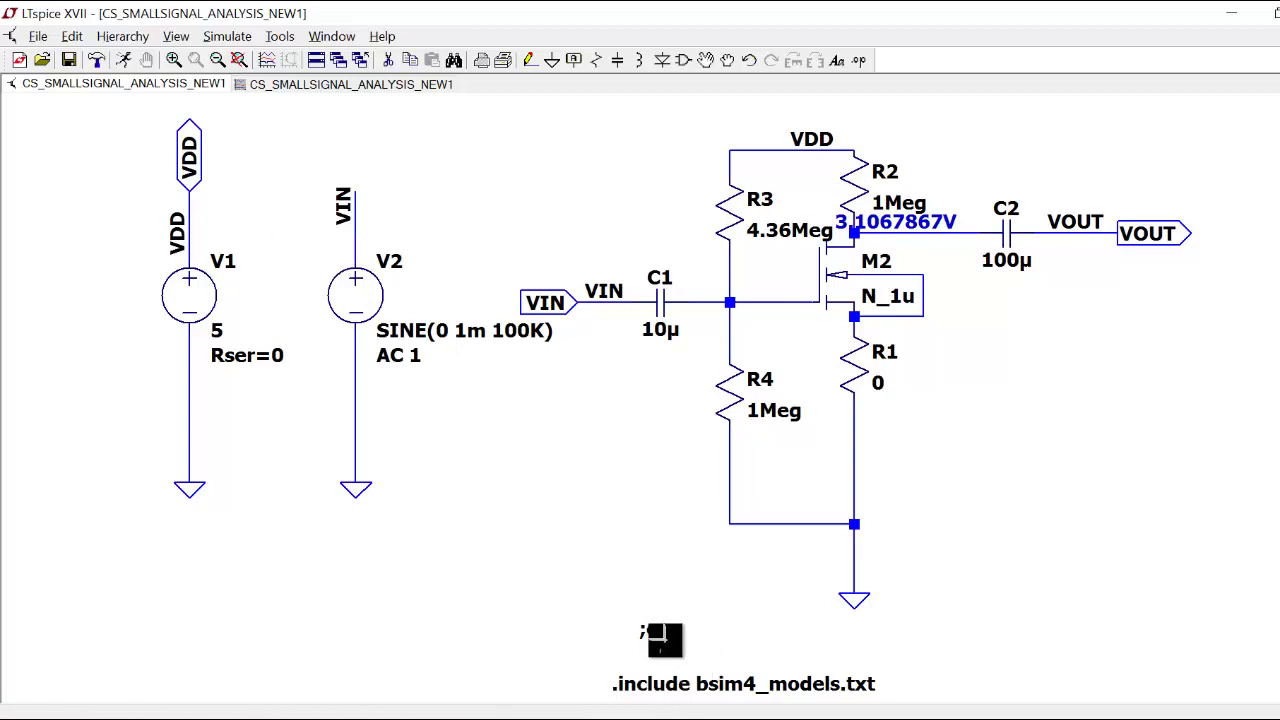
click(72, 36)
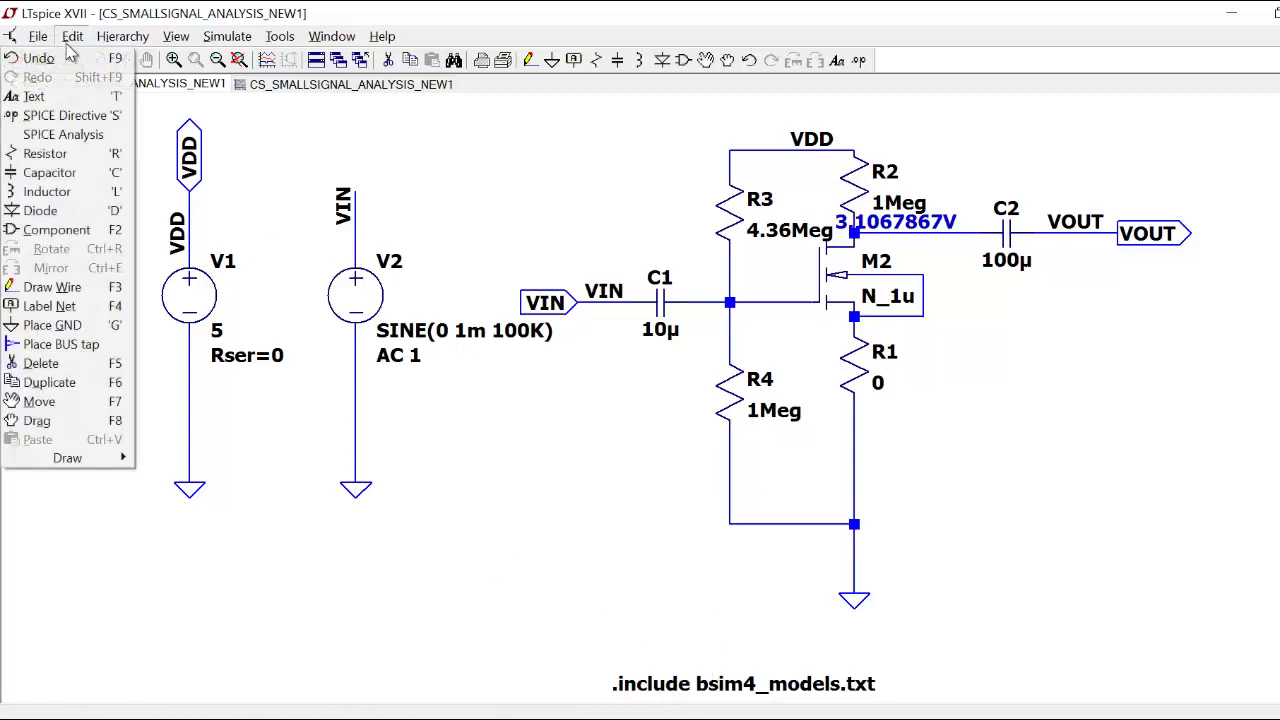
click(63, 134)
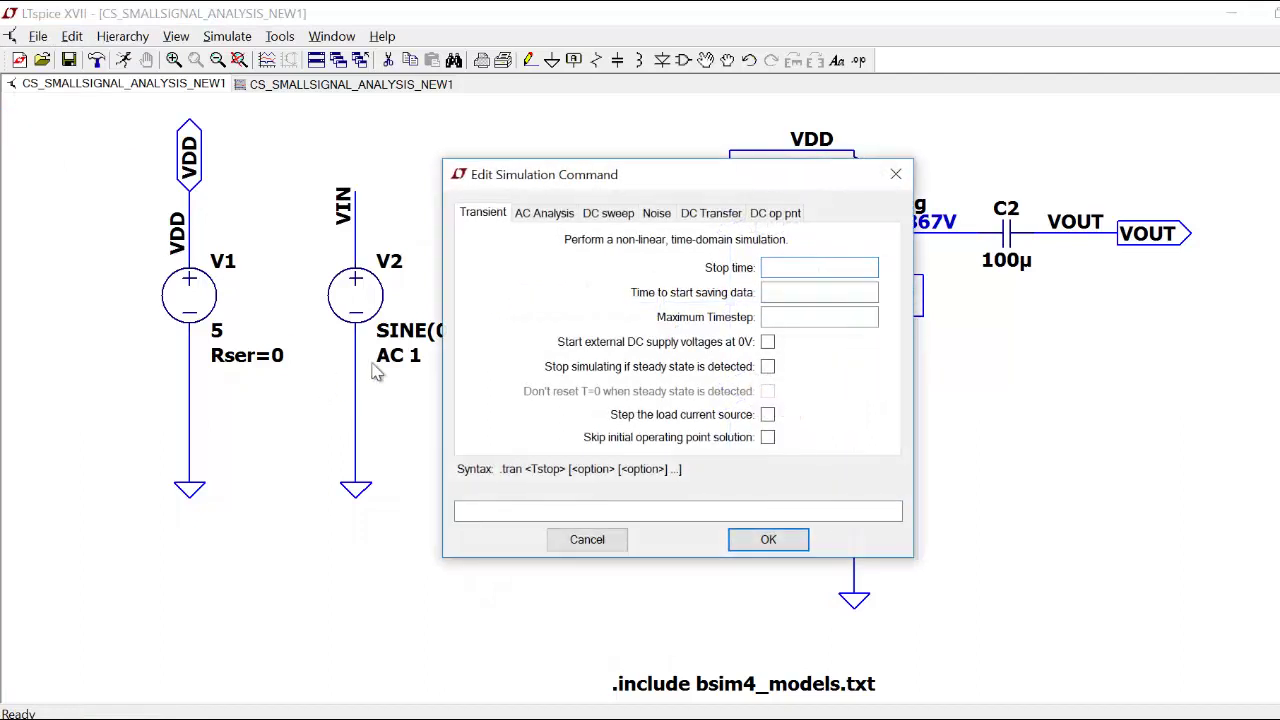
click(708, 213)
click(770, 213)
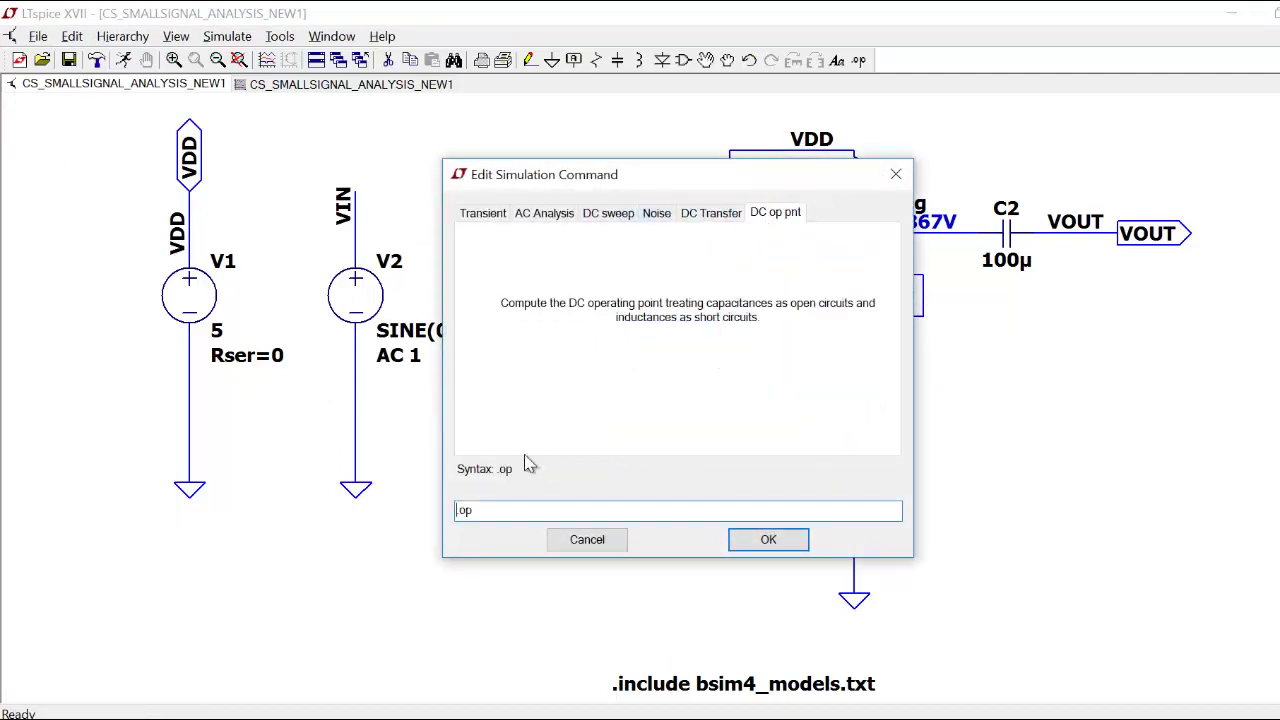
click(766, 540)
click(684, 623)
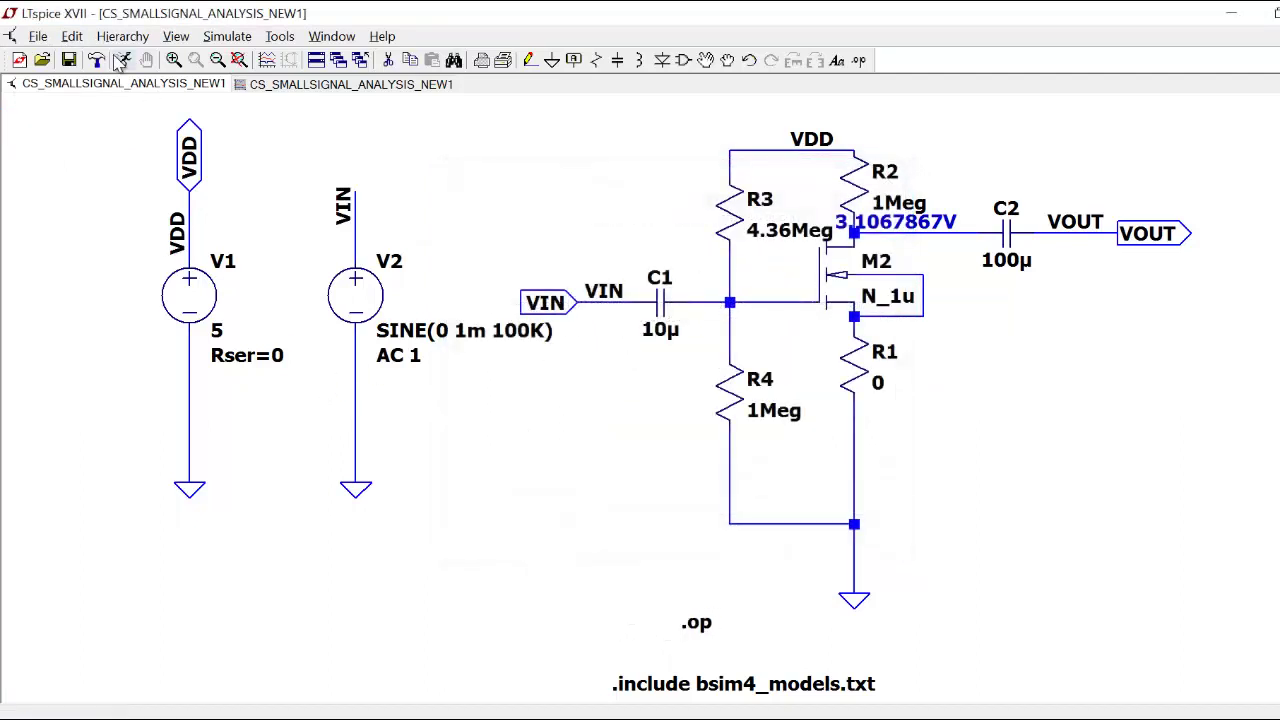
Run the DC operating point analysis, review the node voltages and device currents, and return to the maximized schematic.
click(124, 60)
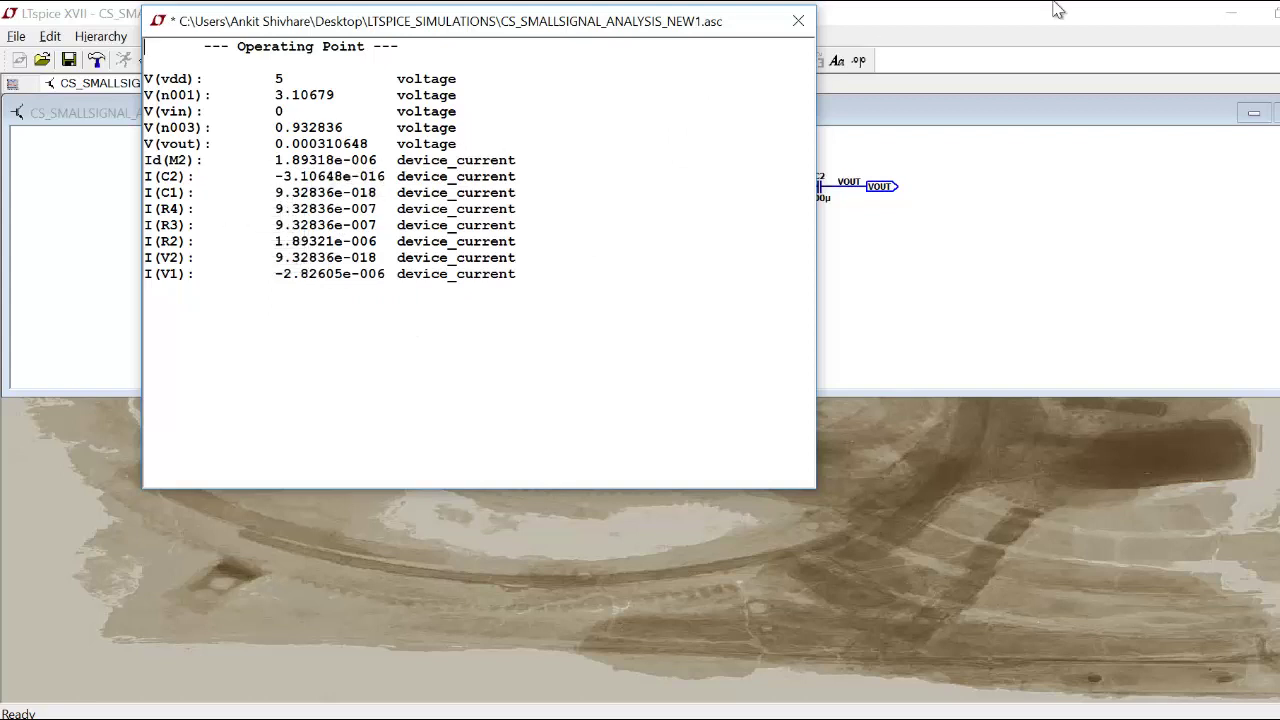
click(799, 20)
click(1262, 112)
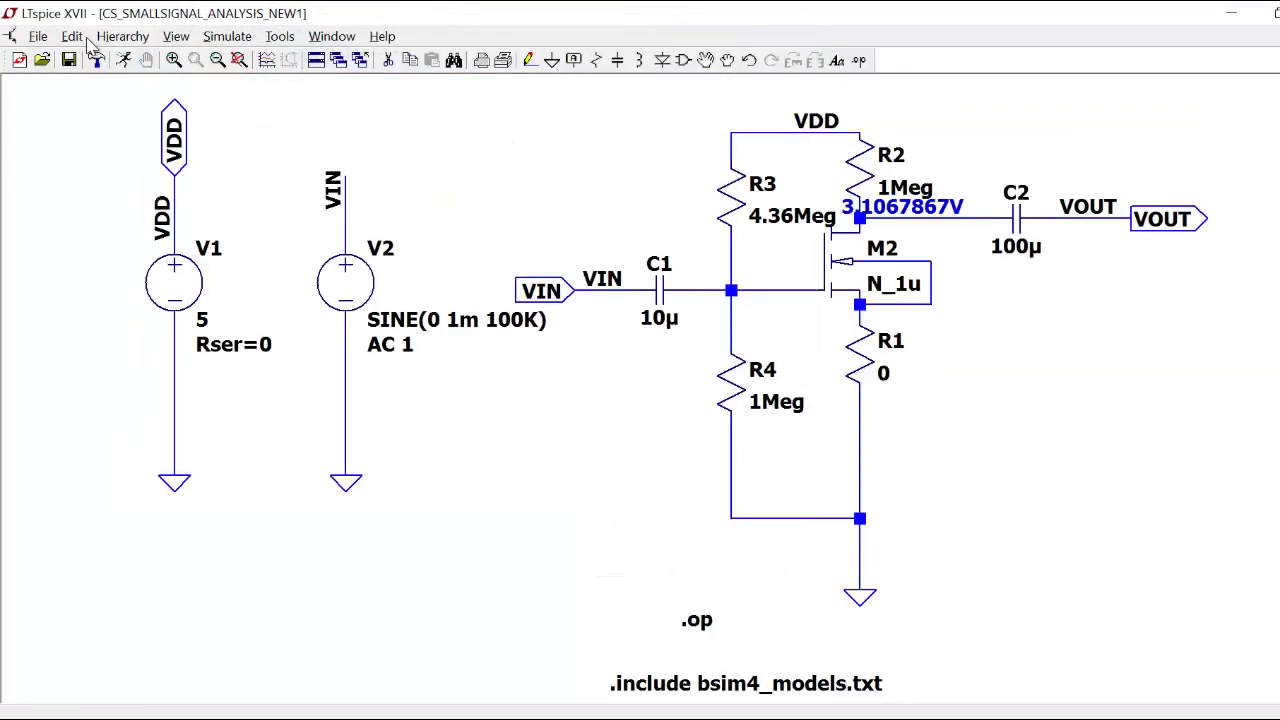
click(836, 61)
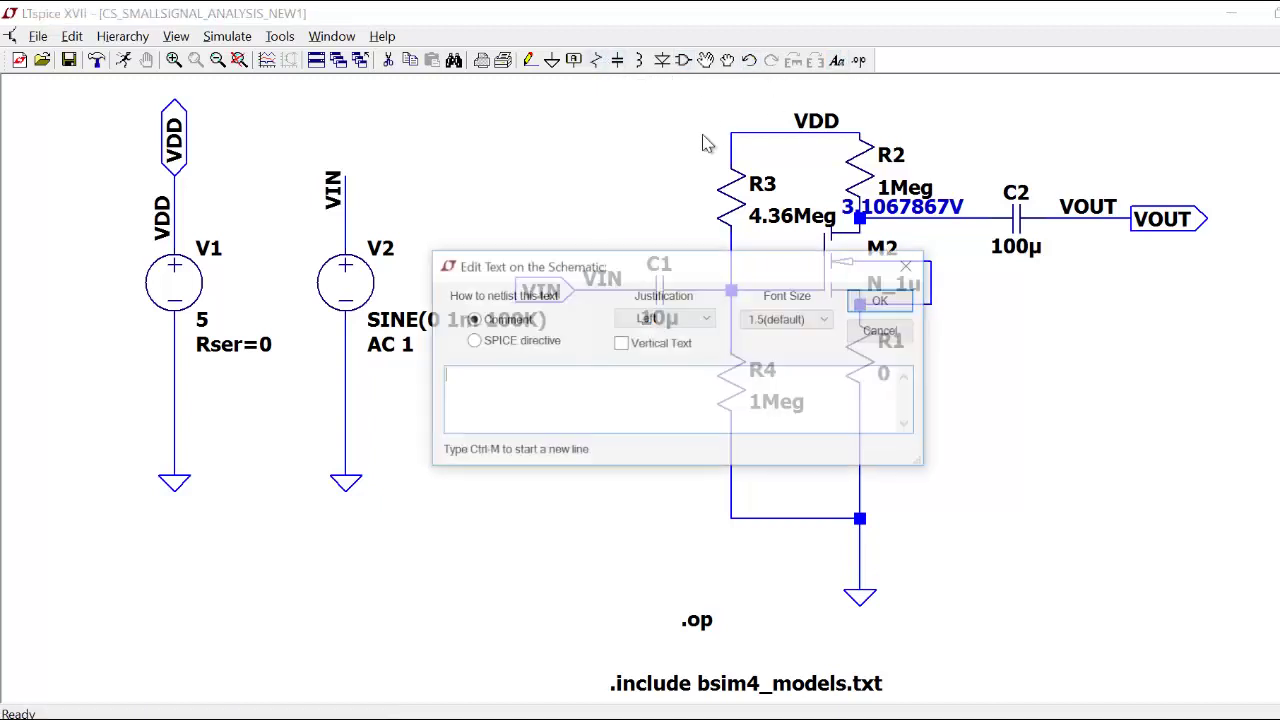
click(514, 342)
key(Escape)
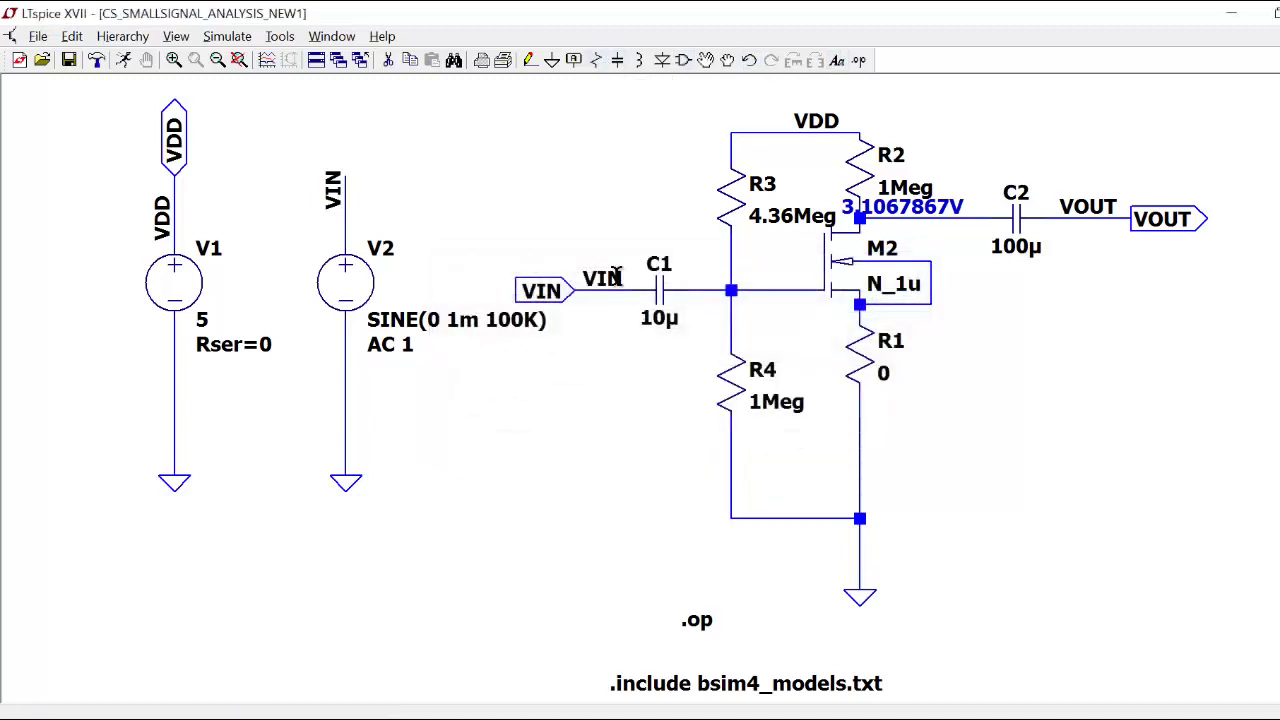
Place the comment text ".save M2" on the schematic between the .op and .include lines.
click(836, 61)
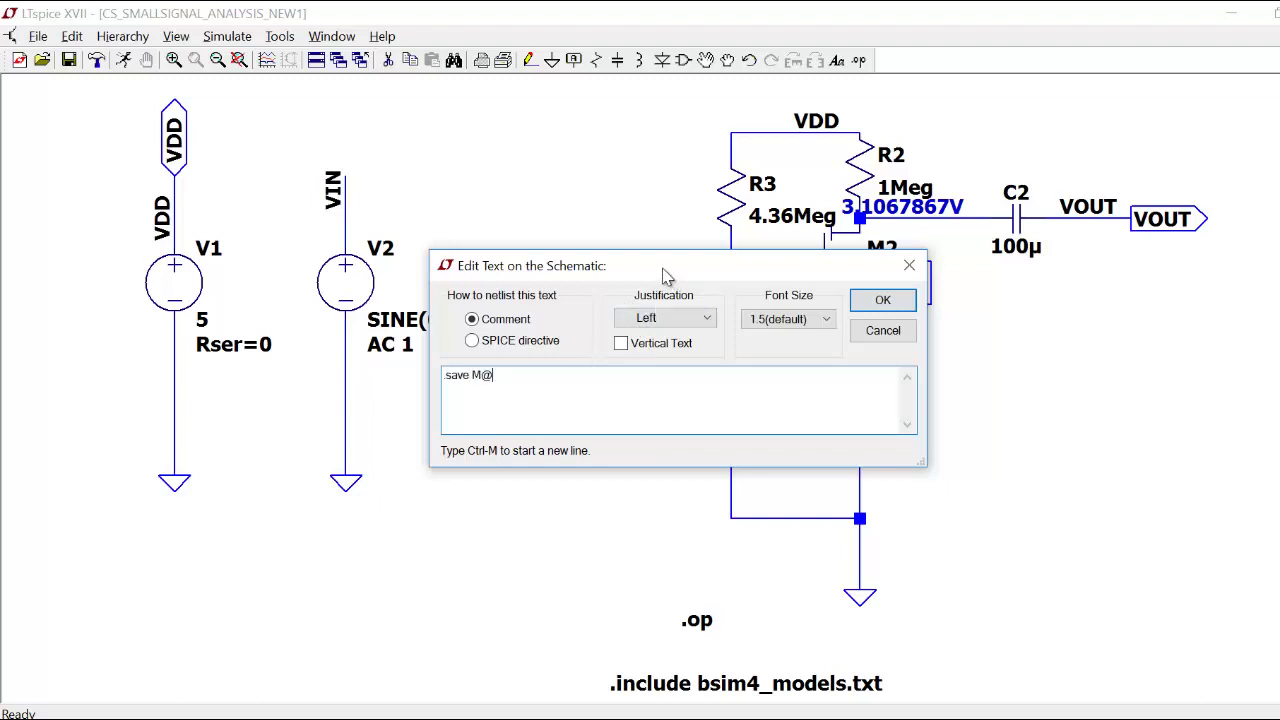
text(.save M2)
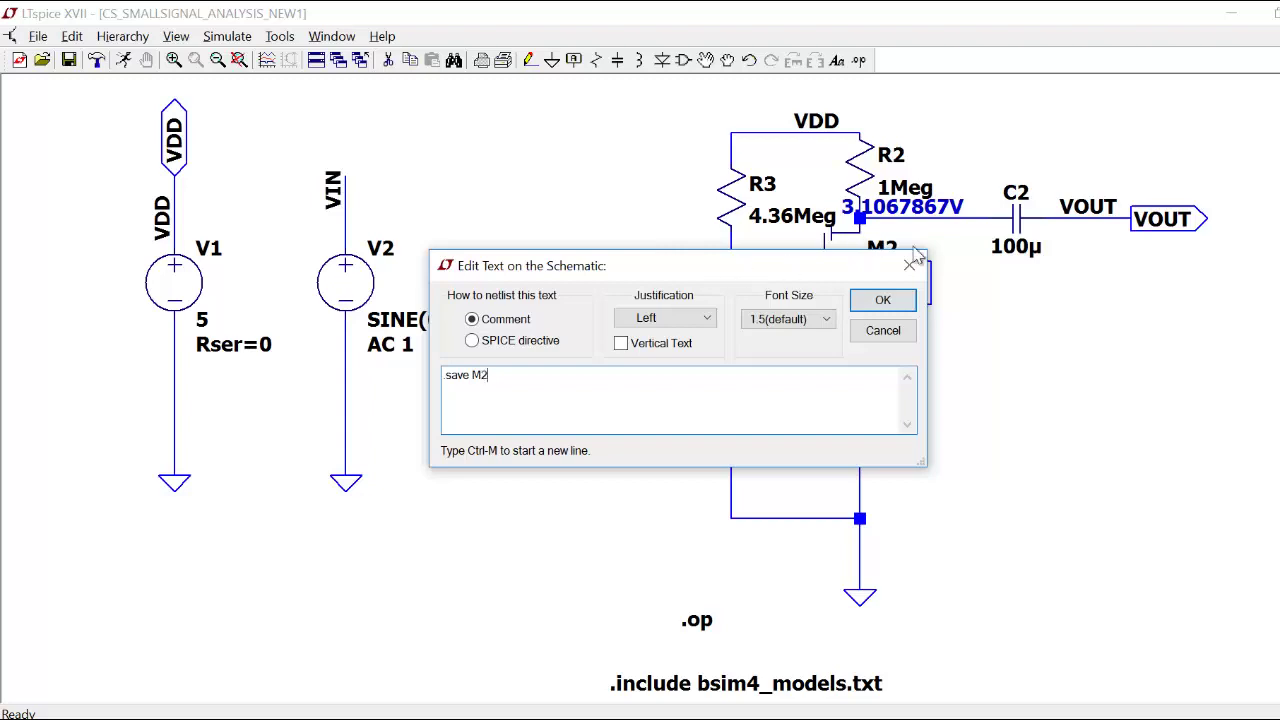
click(883, 300)
click(650, 648)
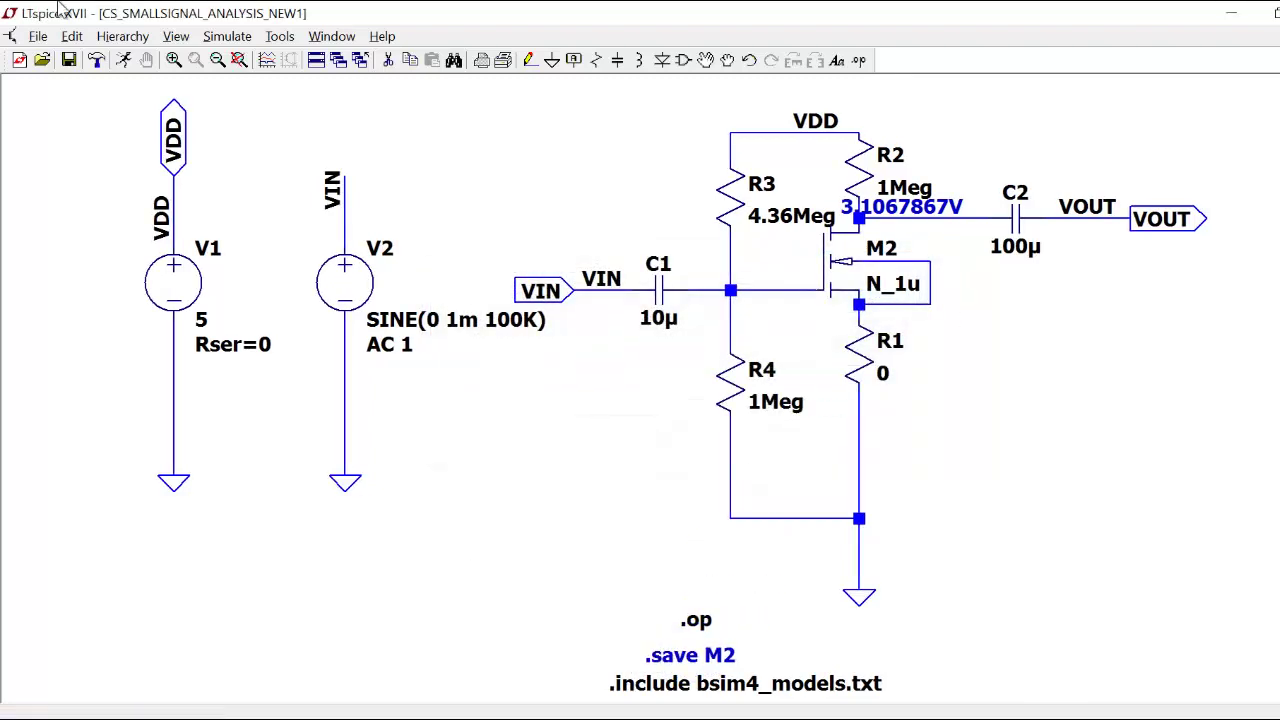
Run the operating point analysis, examine the drain current of M2 in the results, and return to the schematic.
click(122, 60)
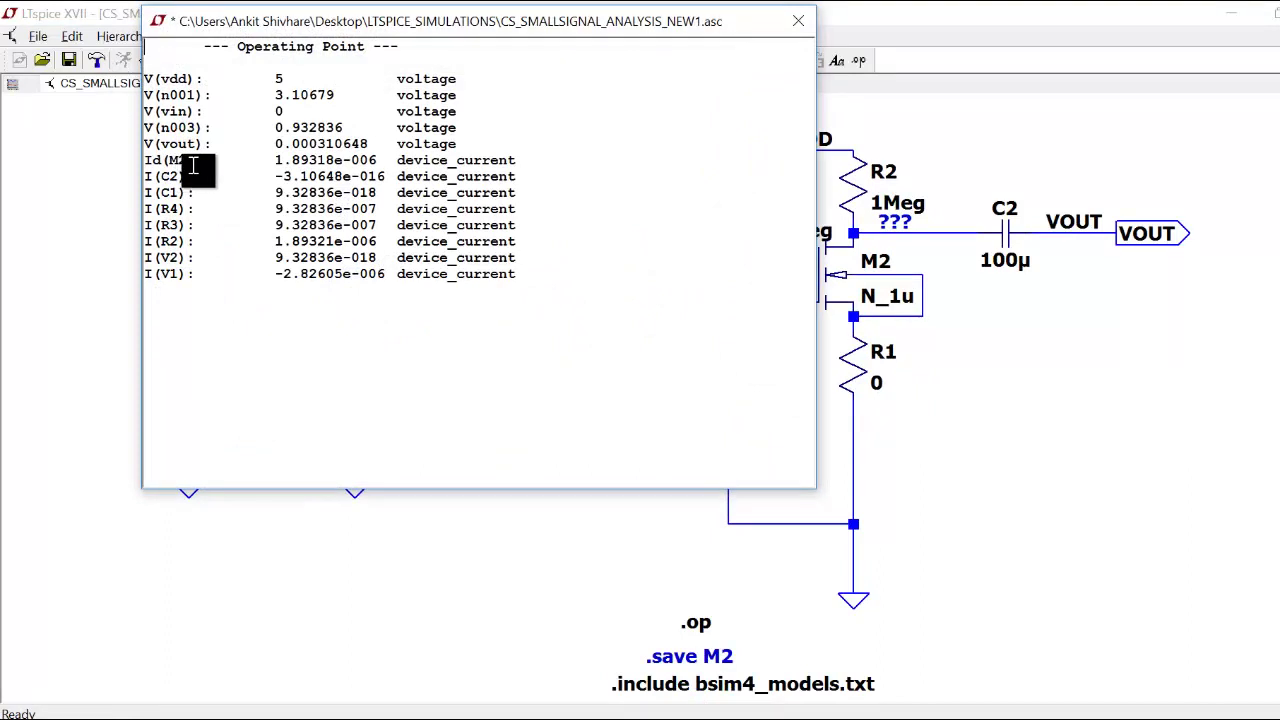
drag(145, 160, 190, 160)
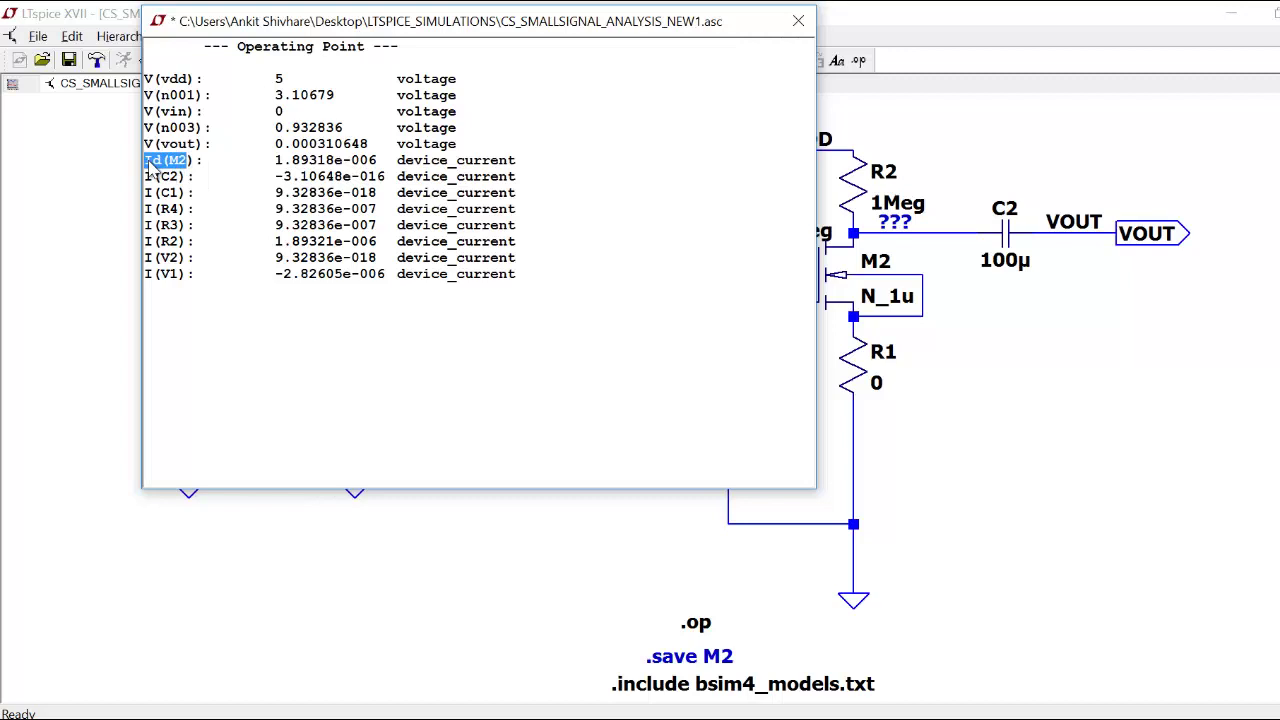
click(288, 162)
drag(288, 162, 517, 163)
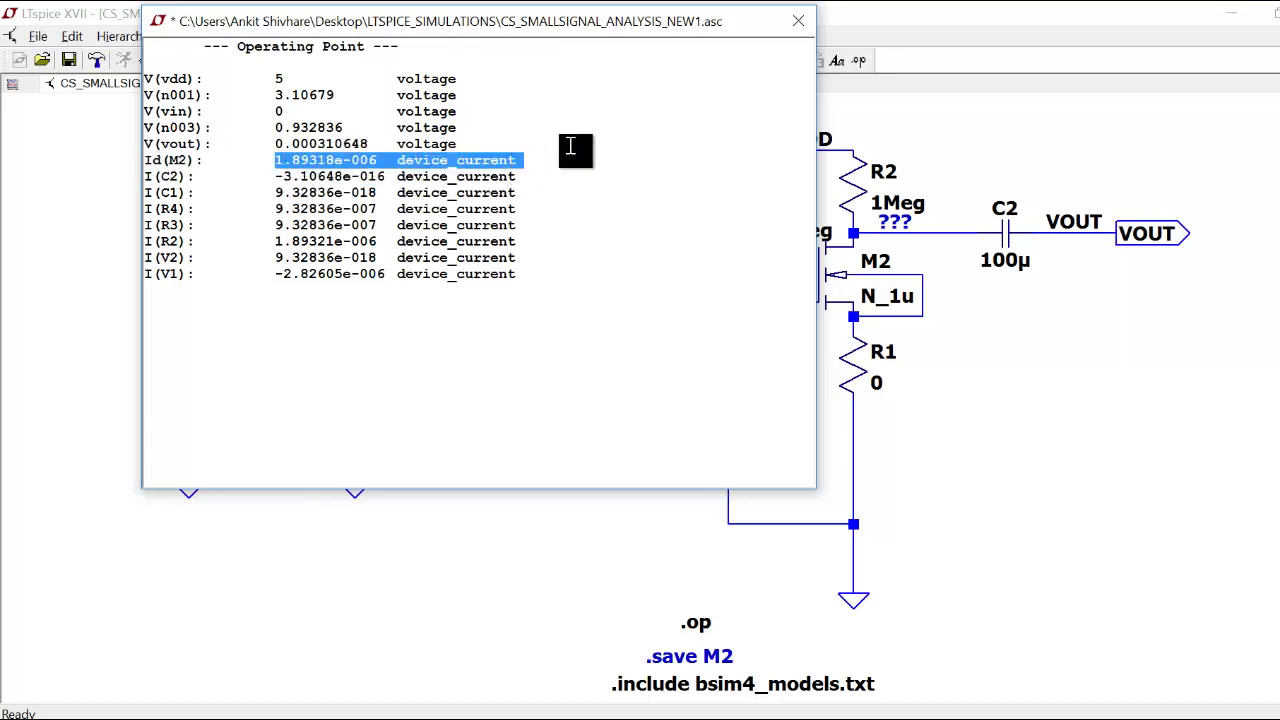
click(797, 22)
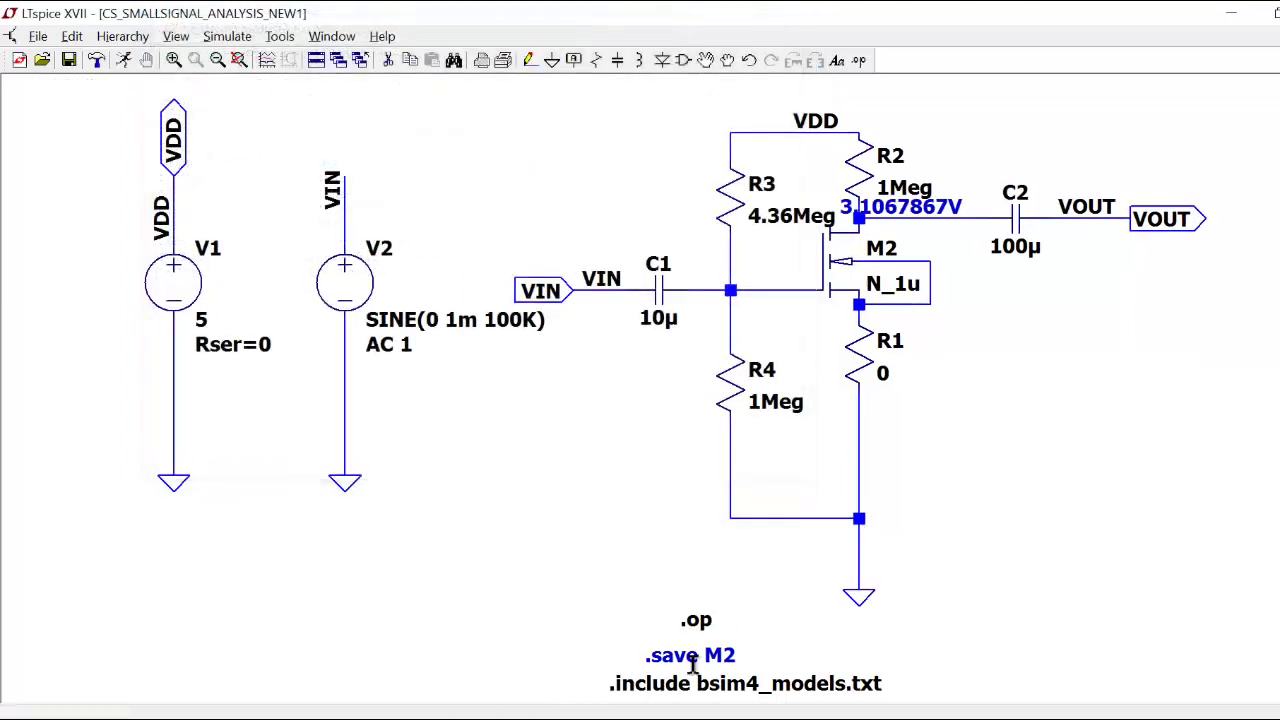